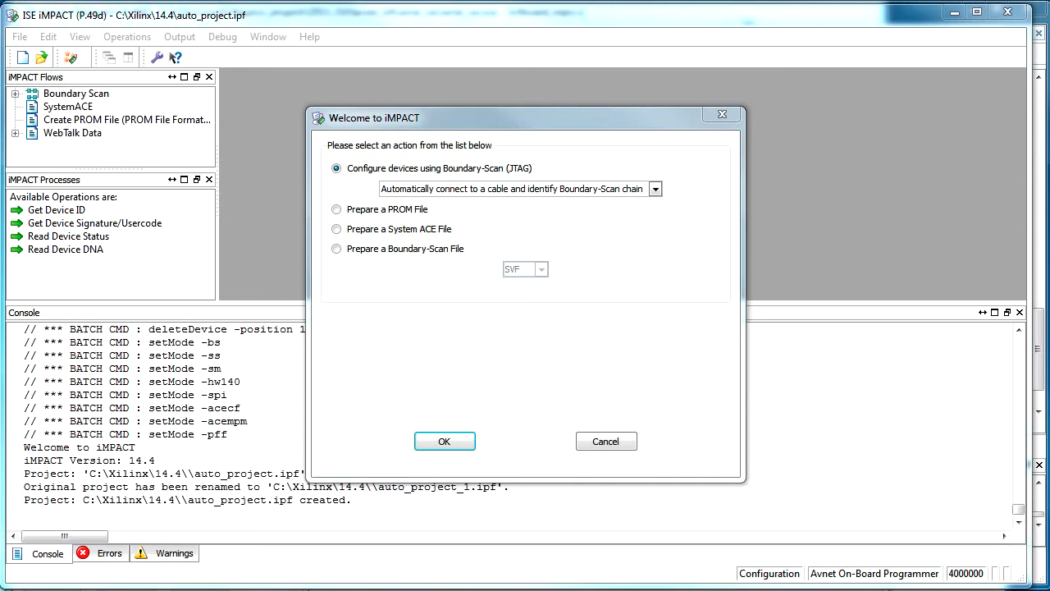
Step: Automatically connect to the cable, identify the boundary-scan chain, and assign lx9board_main.bit to the xc6slx9 device
click(441, 441)
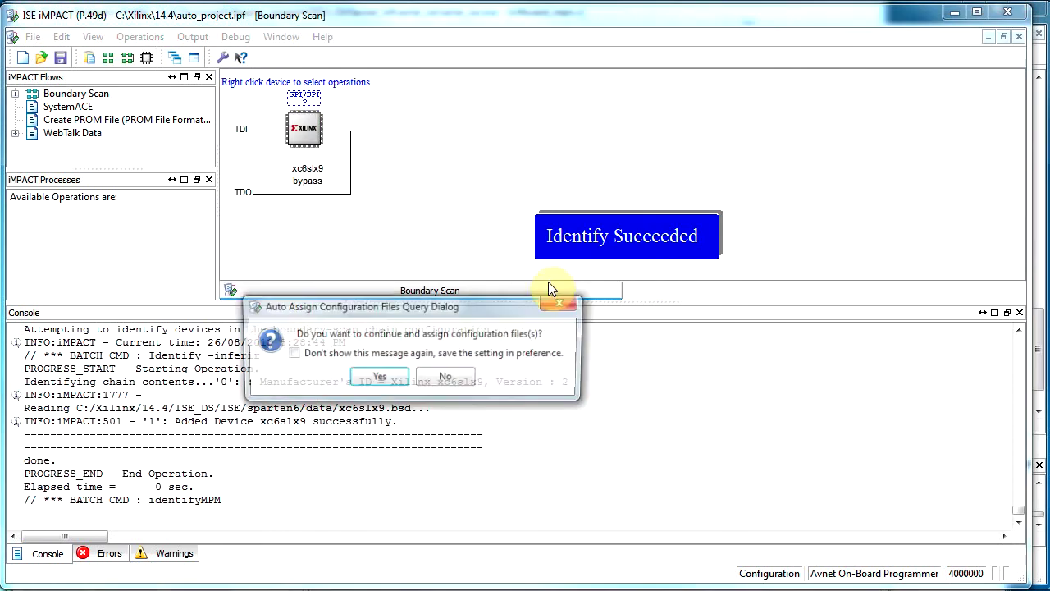
click(389, 376)
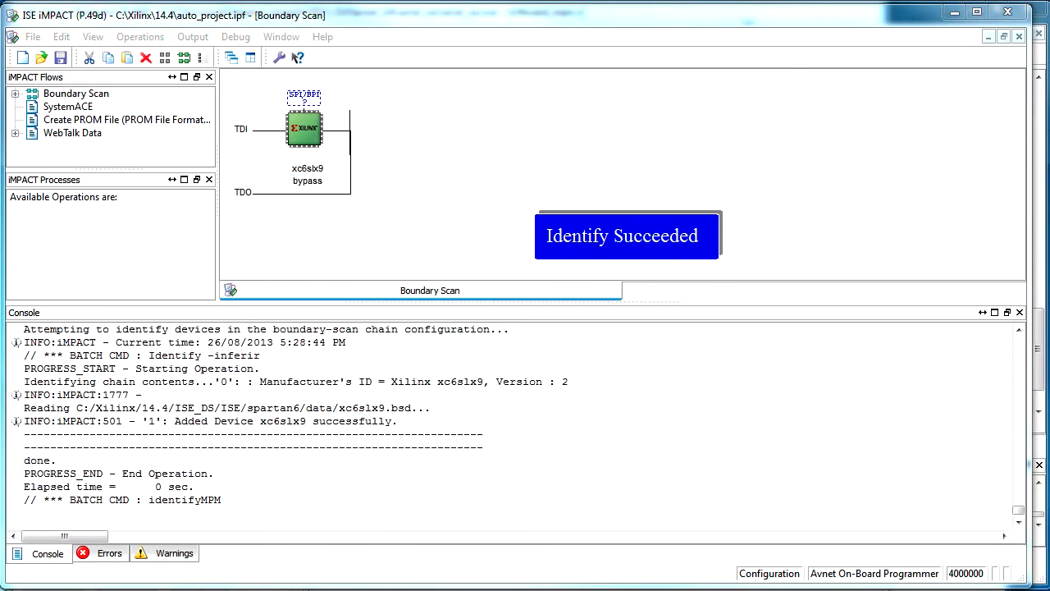
double_click(505, 302)
click(544, 323)
click(509, 489)
Step: Program the xc6slx9 device with the assigned bitstream and close the device programming window
right_click(306, 138)
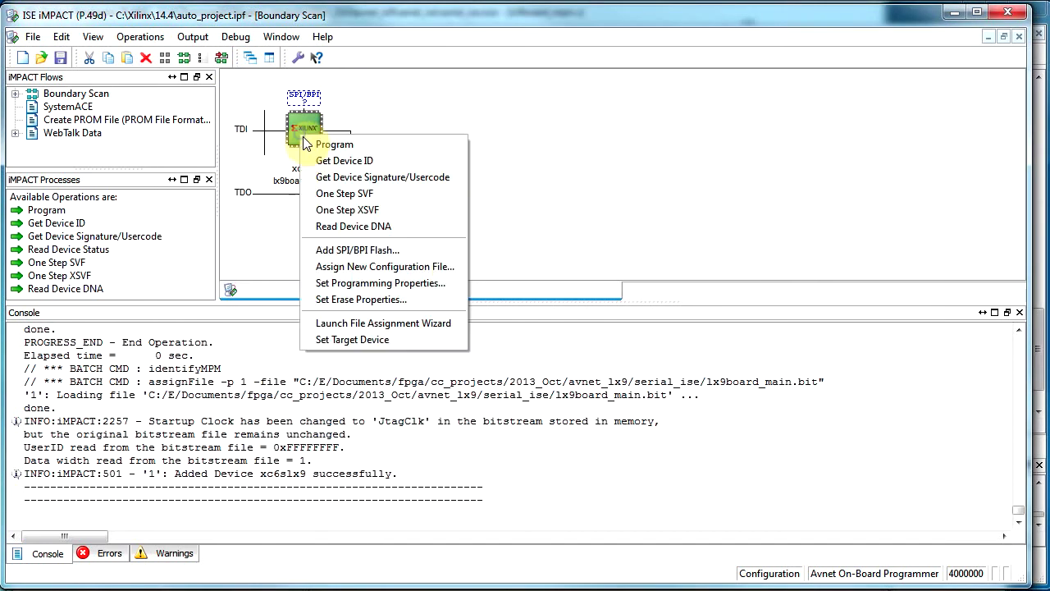
click(320, 143)
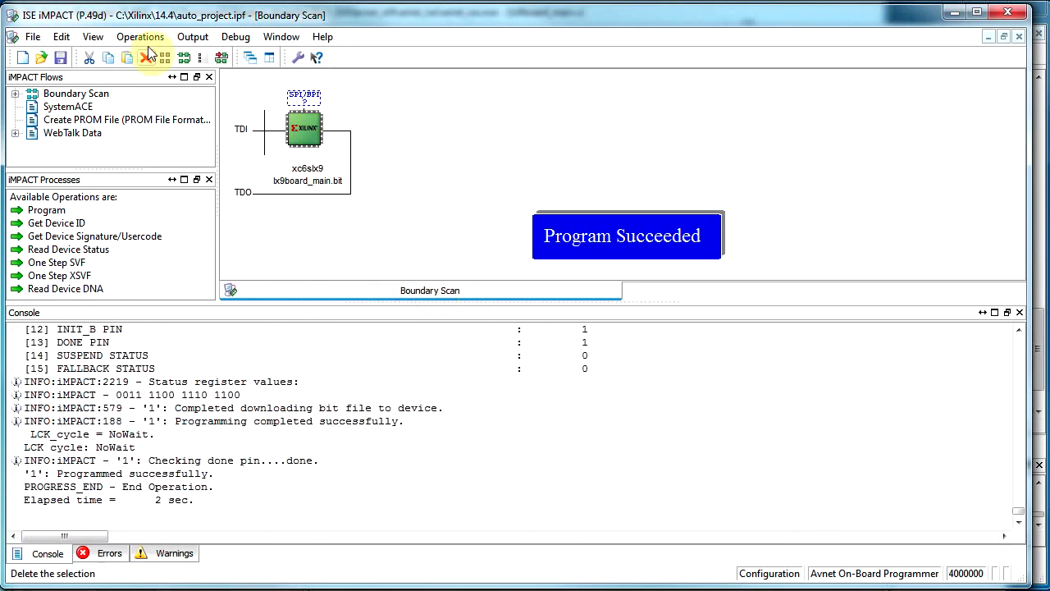
click(140, 38)
click(705, 97)
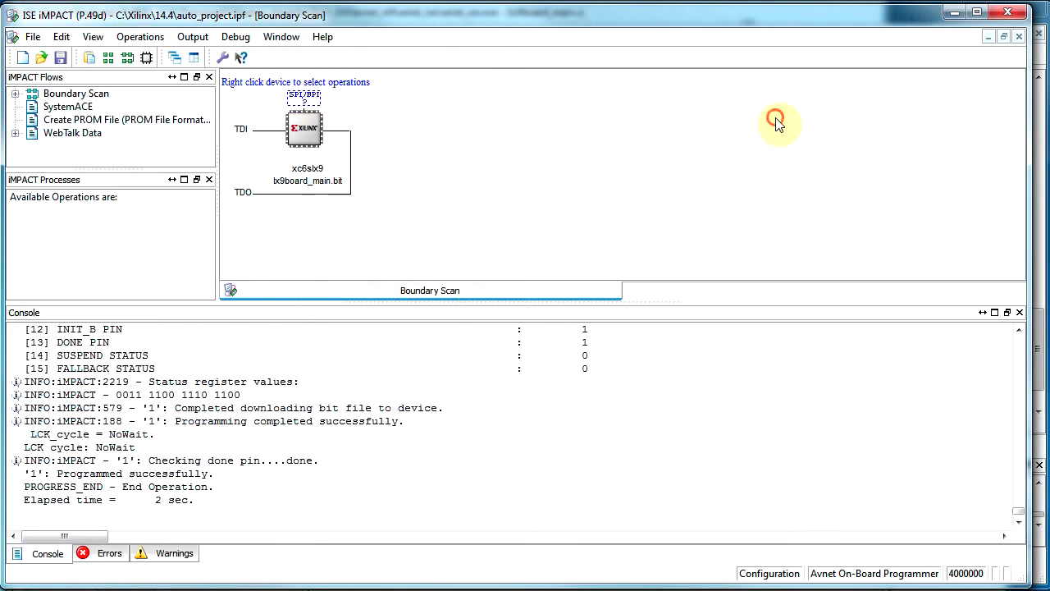
click(1008, 14)
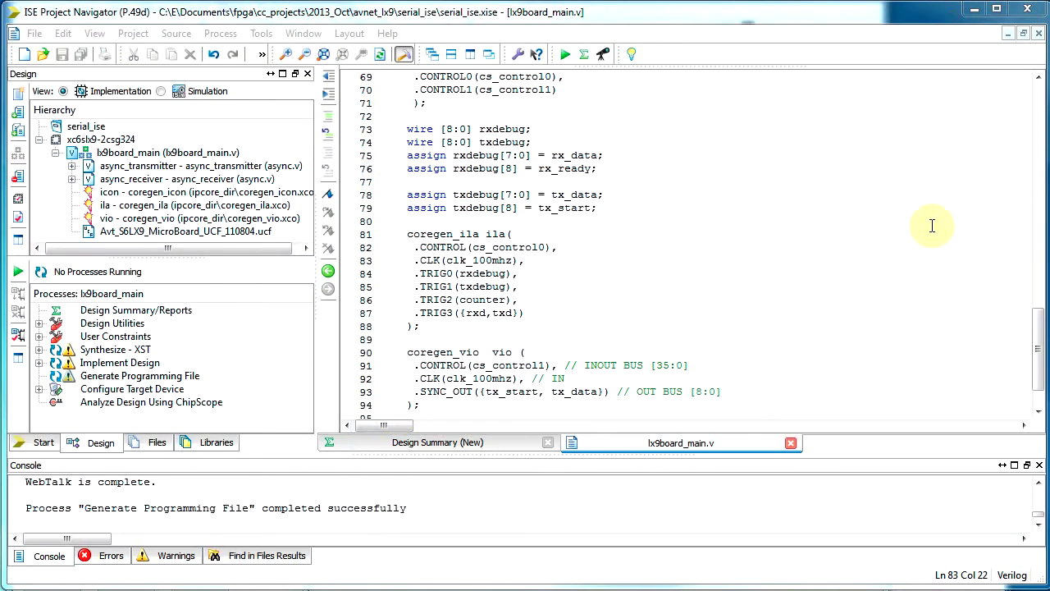
Step: Decline viewing the Flash export, put the video editor away and switch to ChipScope Pro Analyzer
click(680, 190)
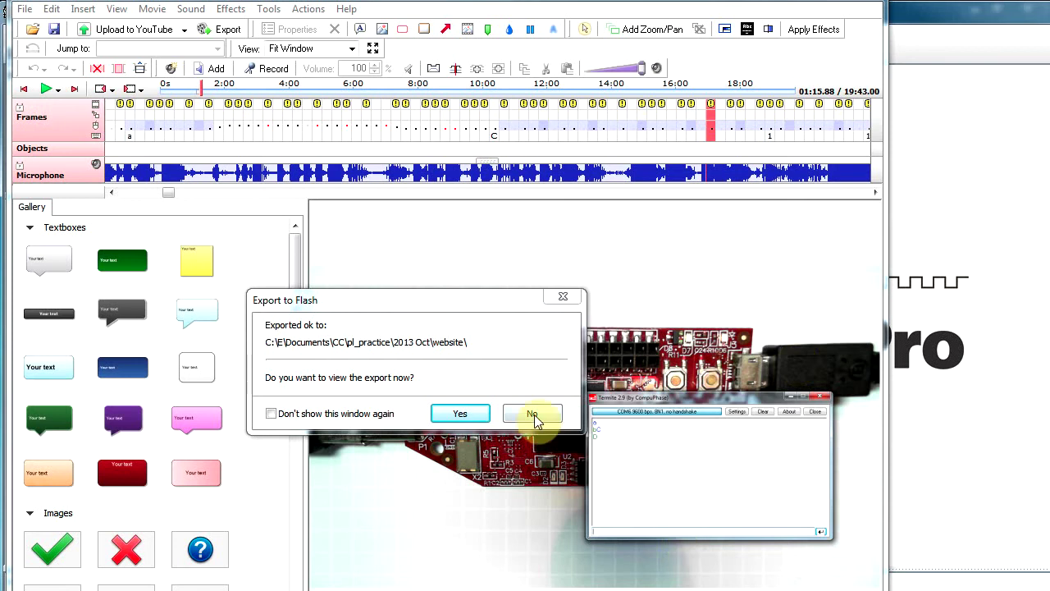
click(533, 415)
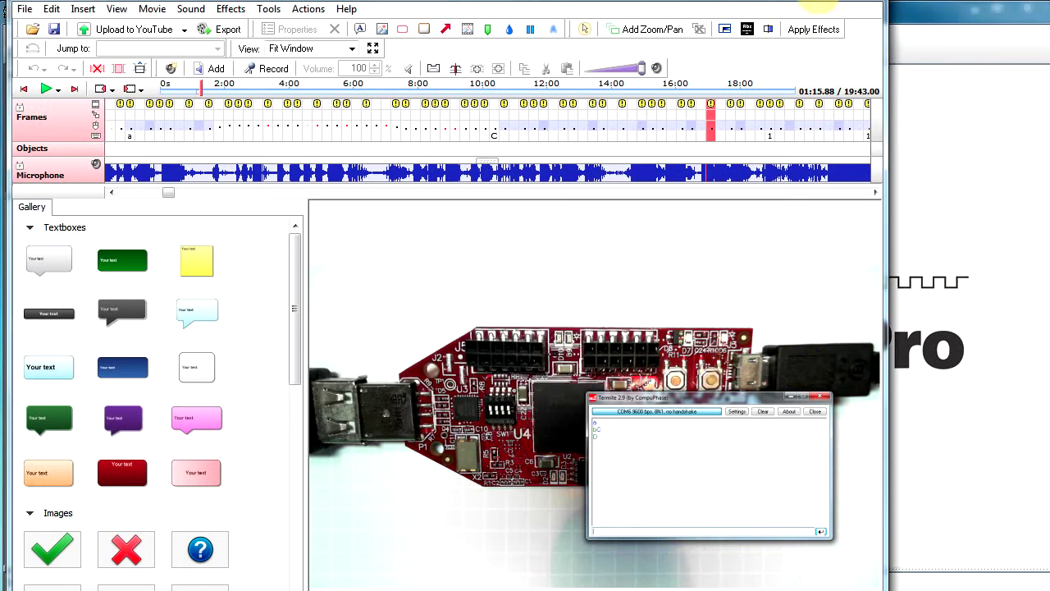
click(819, 3)
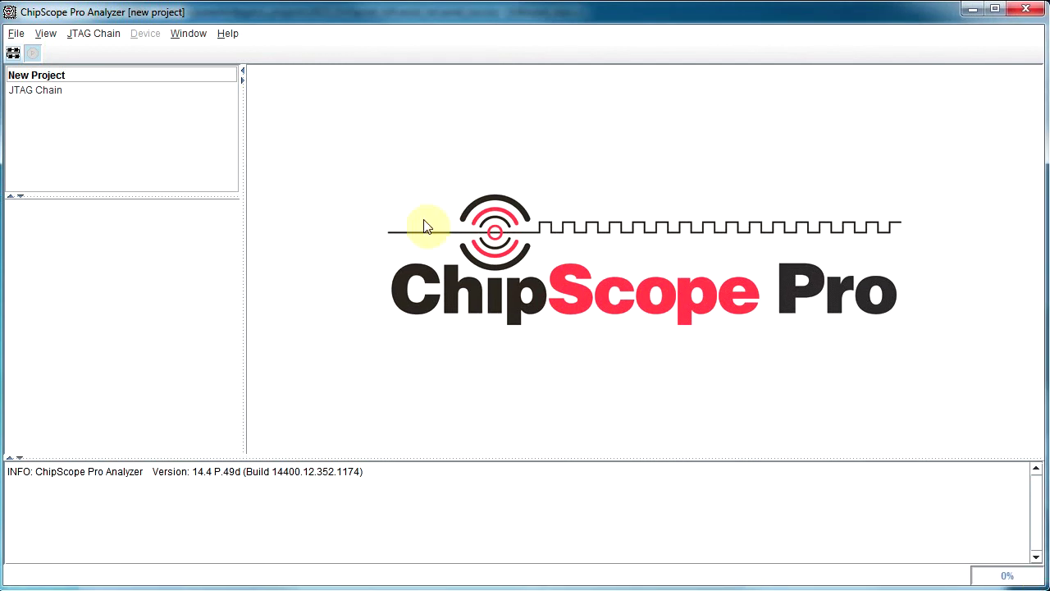
Step: Open the Digilent USB JTAG cable connection at 4 MHz and accept the JTAG chain with the XC6SLX9 device
click(85, 33)
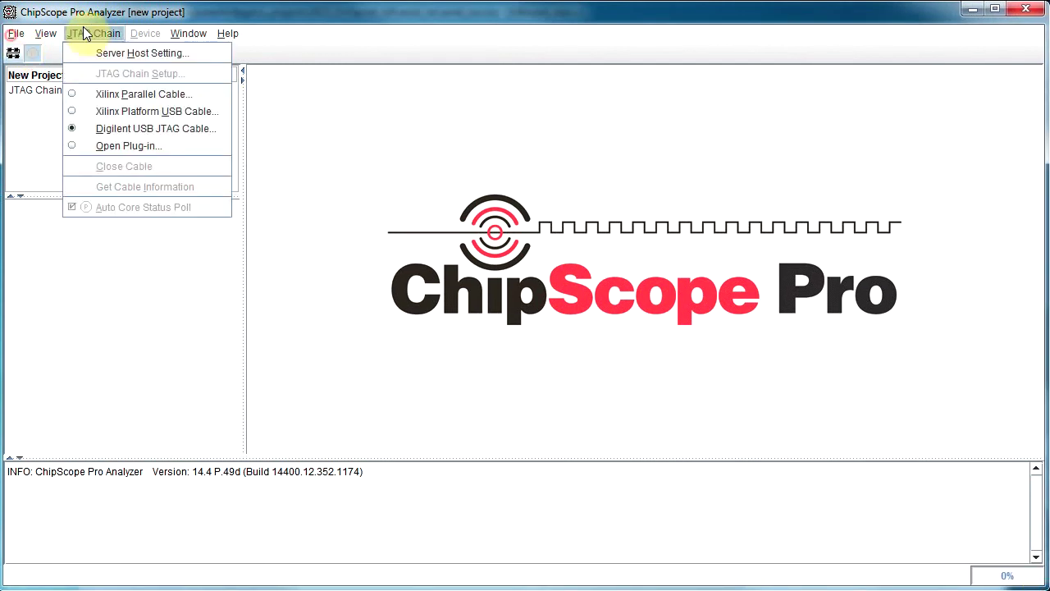
click(155, 129)
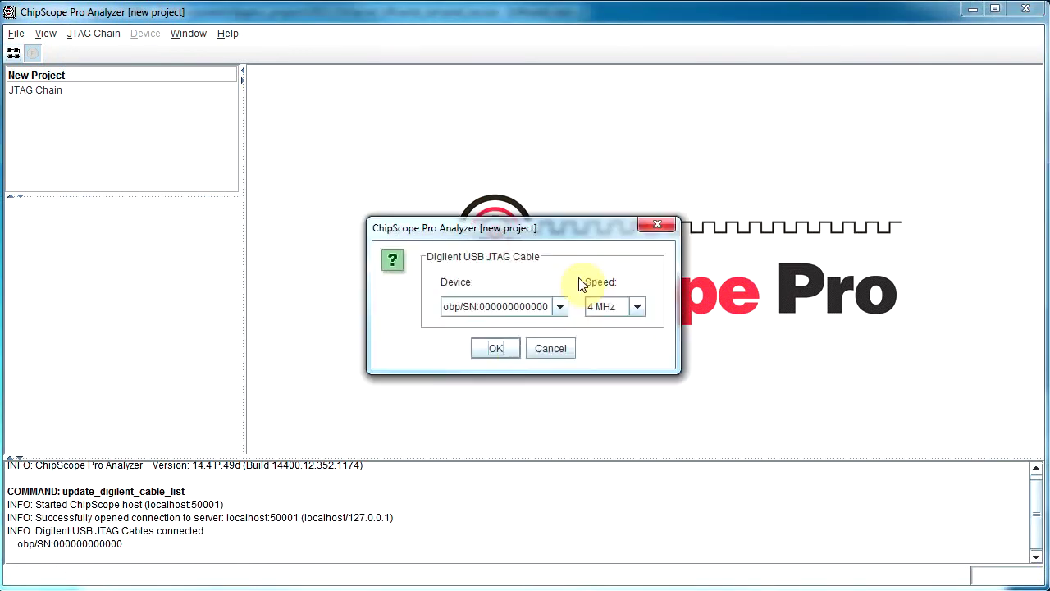
click(502, 351)
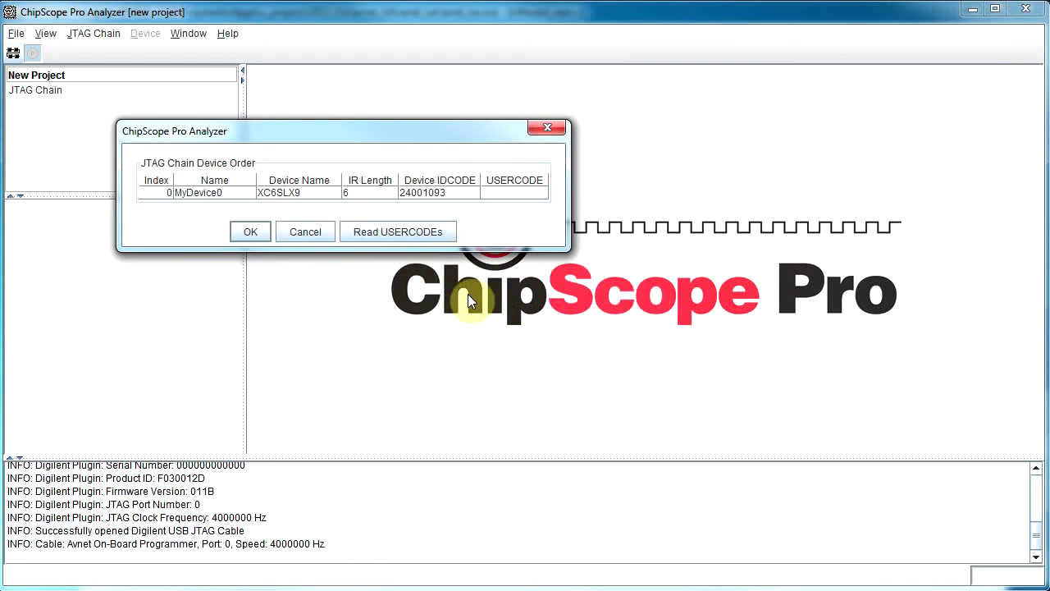
click(251, 231)
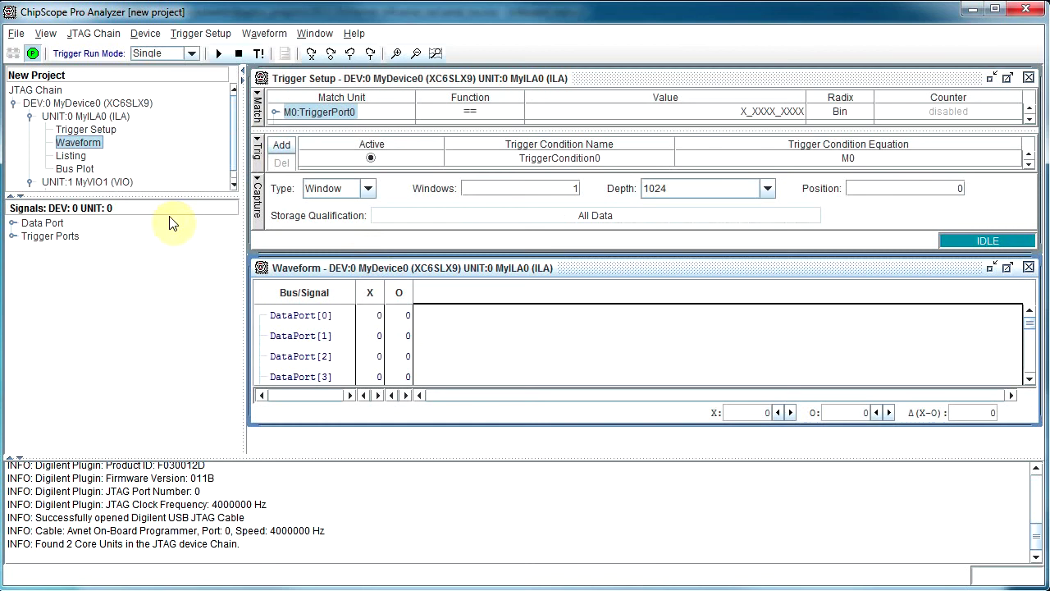
Step: Collapse the MyILA0 and MyVIO1 units in the project tree and show the signals of MyILA0
click(235, 140)
drag(235, 140, 236, 152)
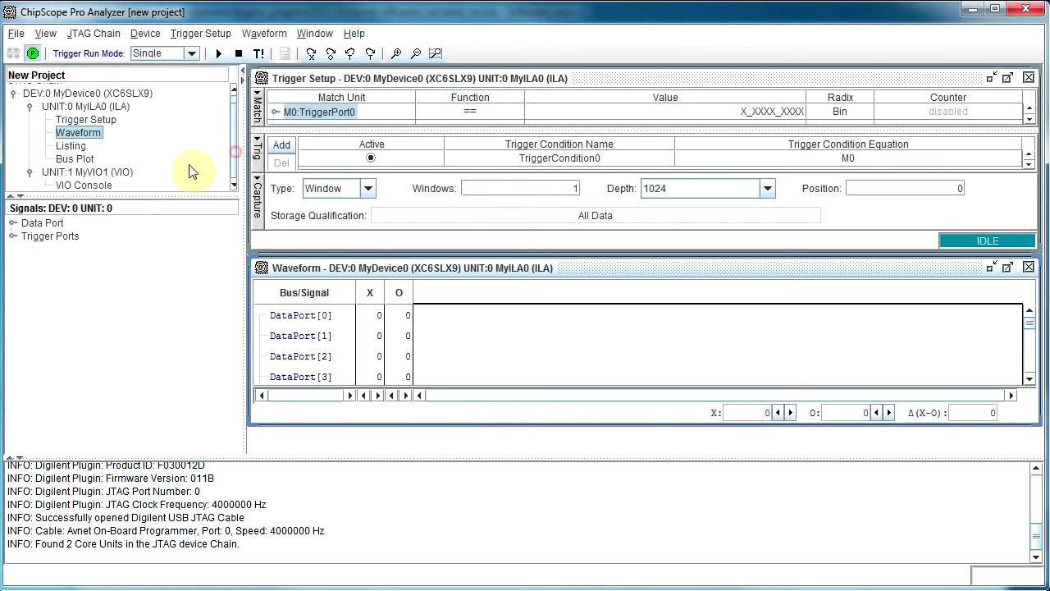
click(111, 172)
click(83, 107)
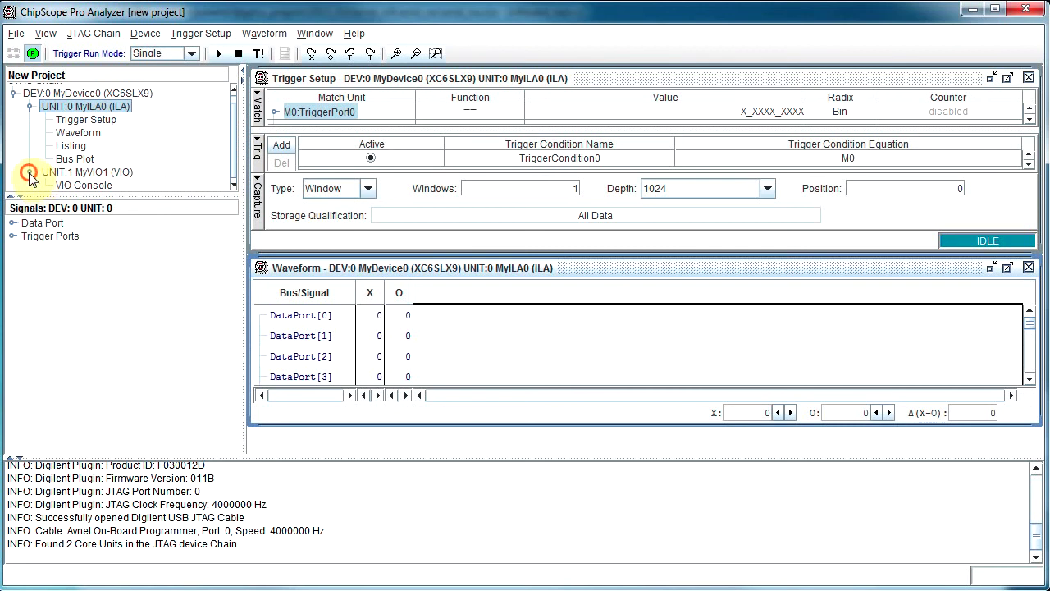
scroll(29, 172, up, 1)
click(86, 182)
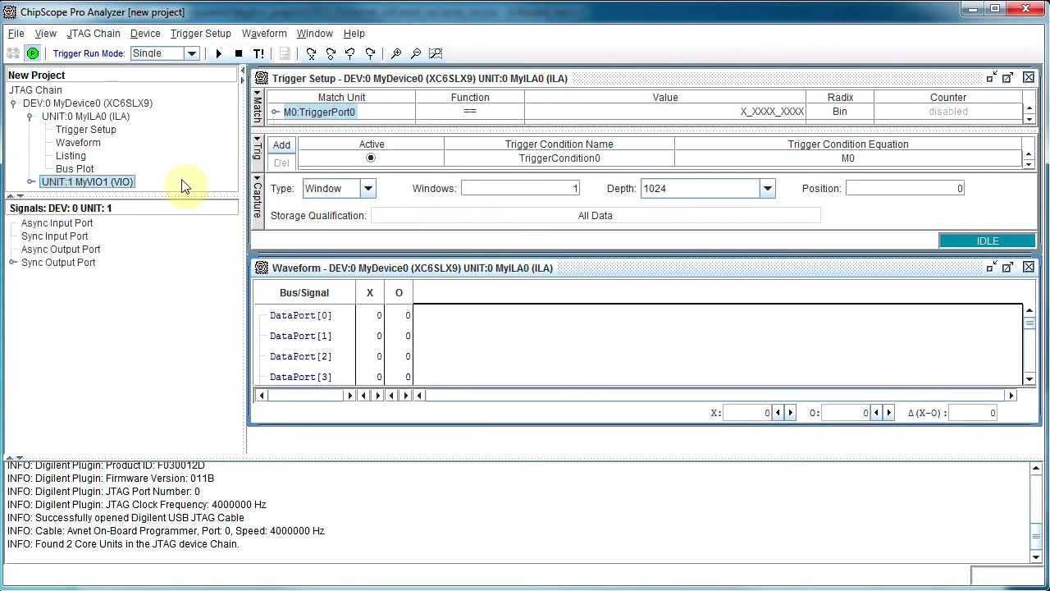
click(82, 103)
click(82, 116)
click(31, 117)
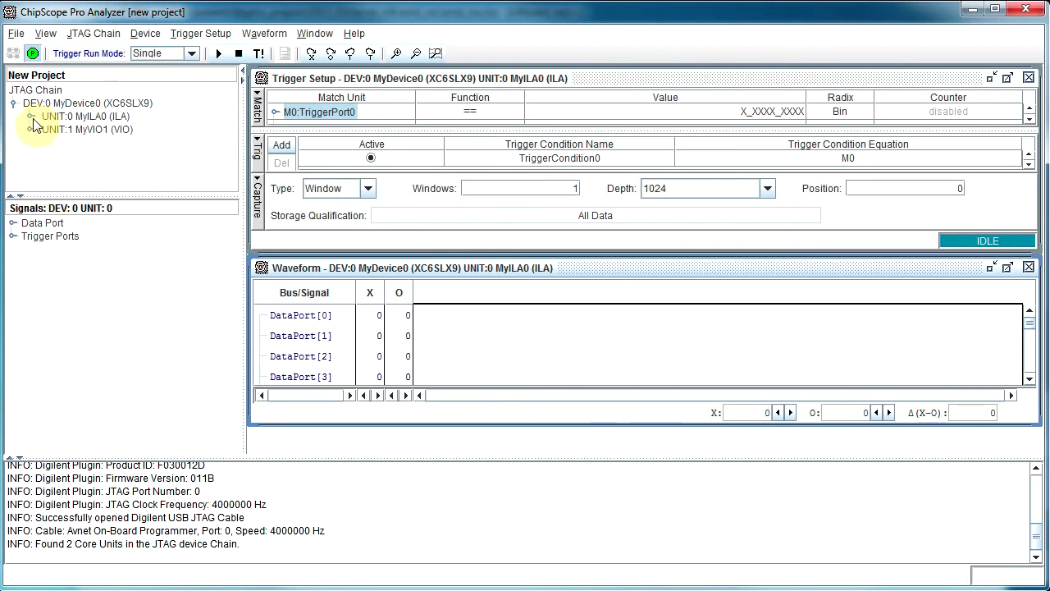
Step: Expand the ILA trigger ports and rename channel 8 of TriggerPort0 to rxready, leaving TriggerPort0 collapsed
click(13, 237)
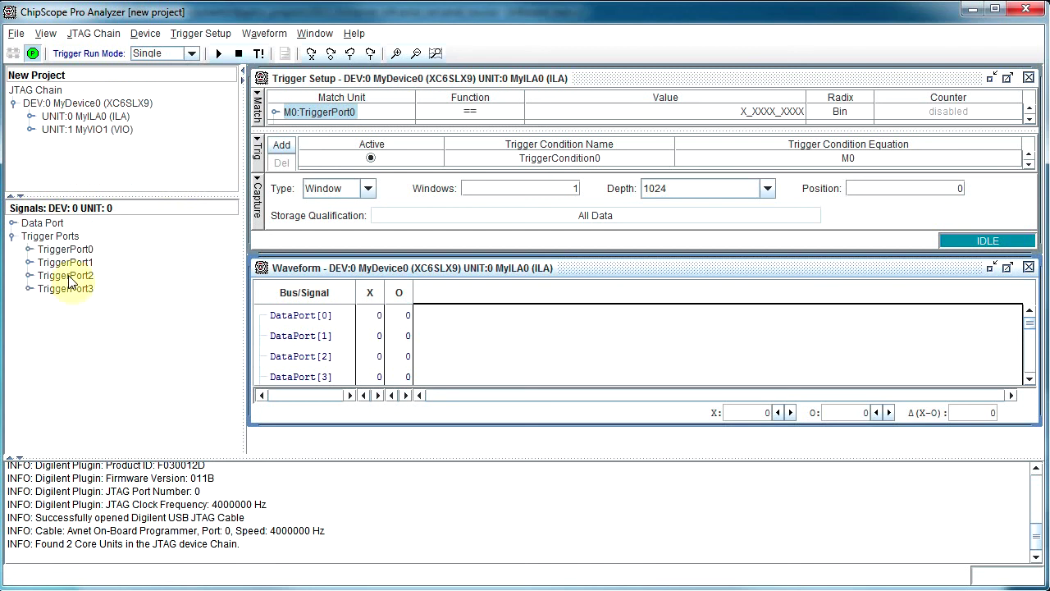
click(25, 279)
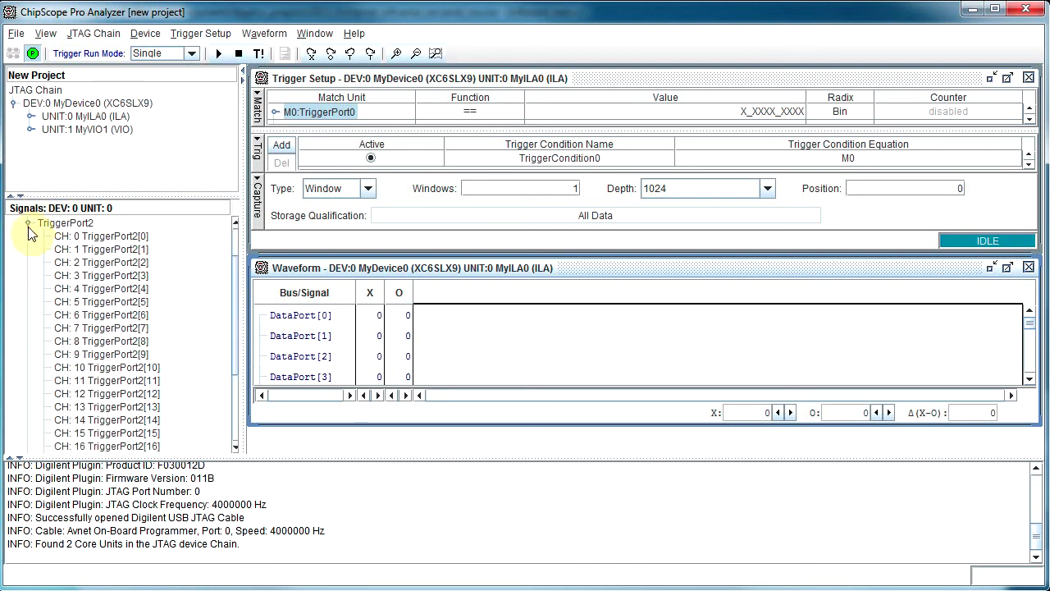
scroll(25, 250, up, 2)
click(29, 276)
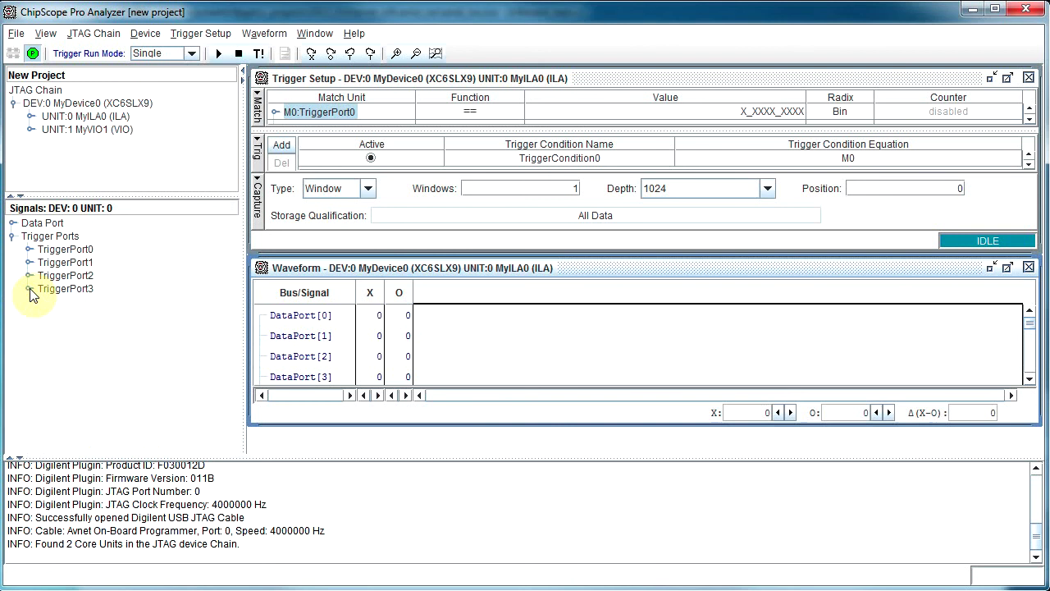
click(29, 249)
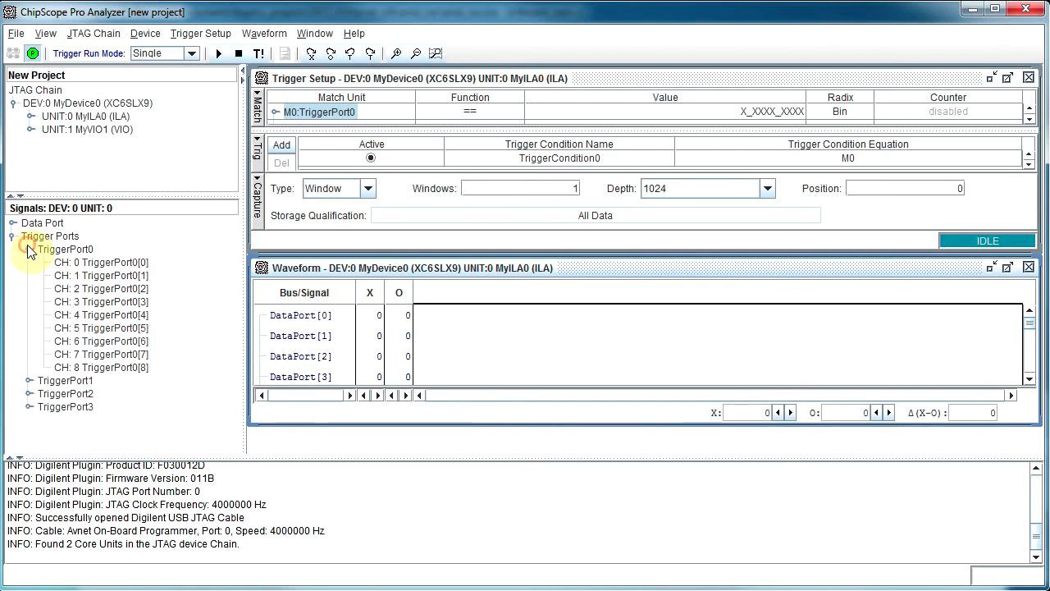
right_click(122, 367)
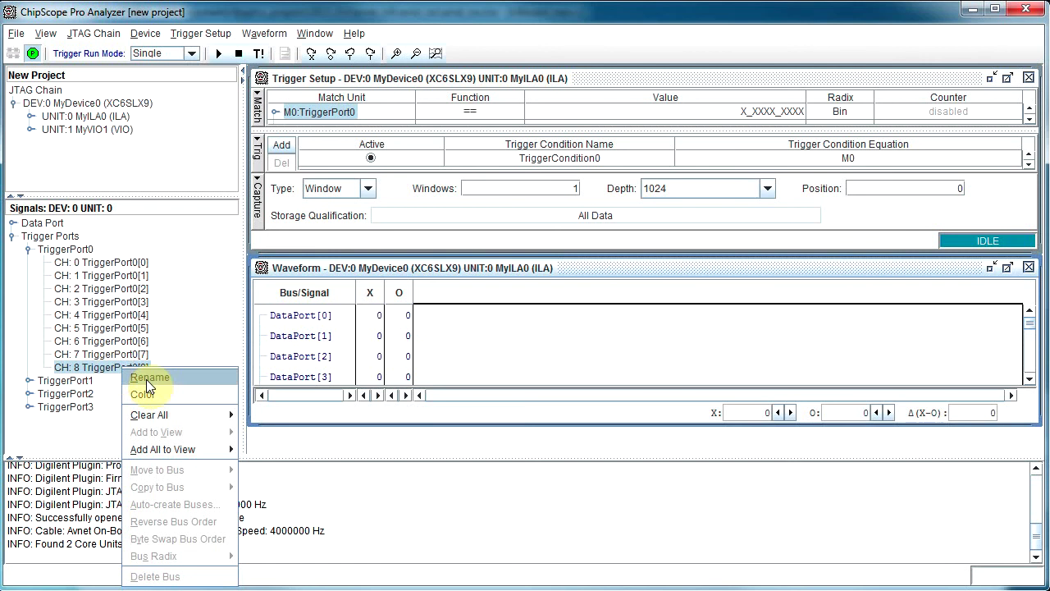
click(146, 379)
text(rxready)
click(194, 380)
click(28, 249)
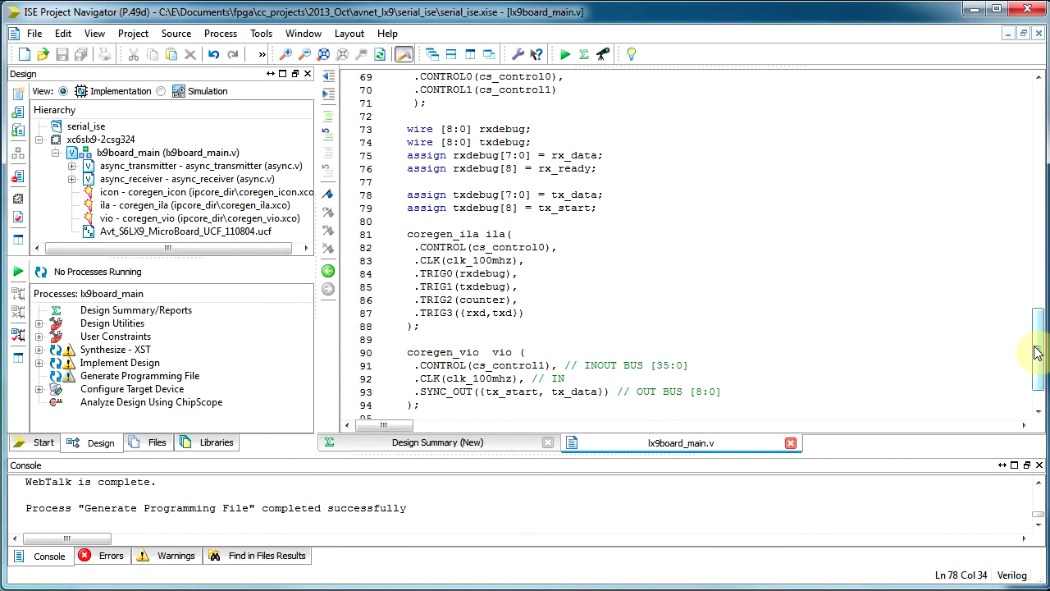
Step: In ISE Project Navigator, examine the rxdebug and txdebug assignments and the ILA trigger connections in lx9board_main.v
scroll(1032, 354, up, 2)
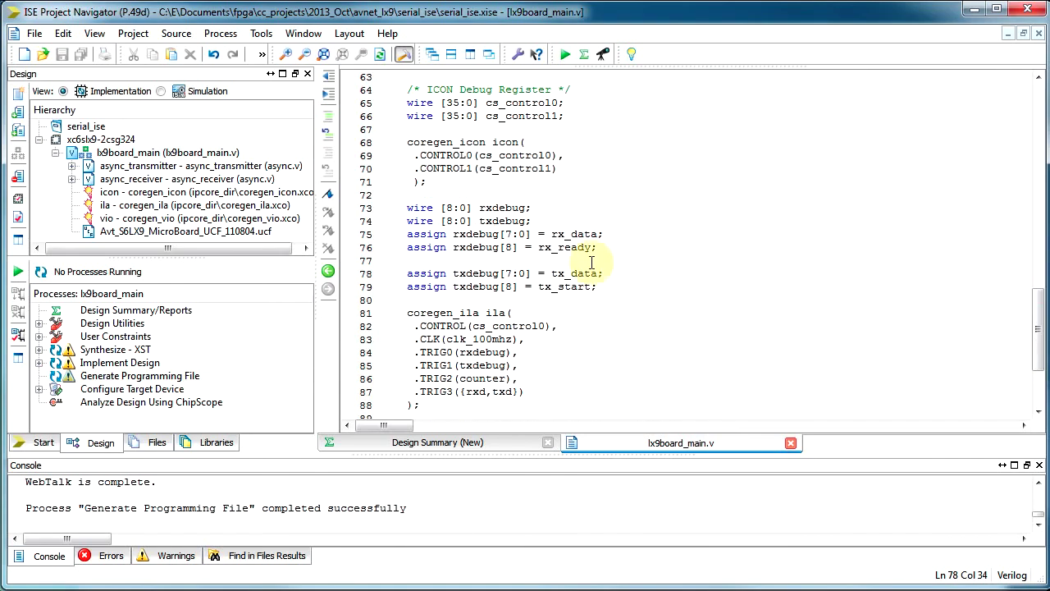
drag(505, 247, 551, 247)
click(517, 287)
click(434, 353)
click(434, 365)
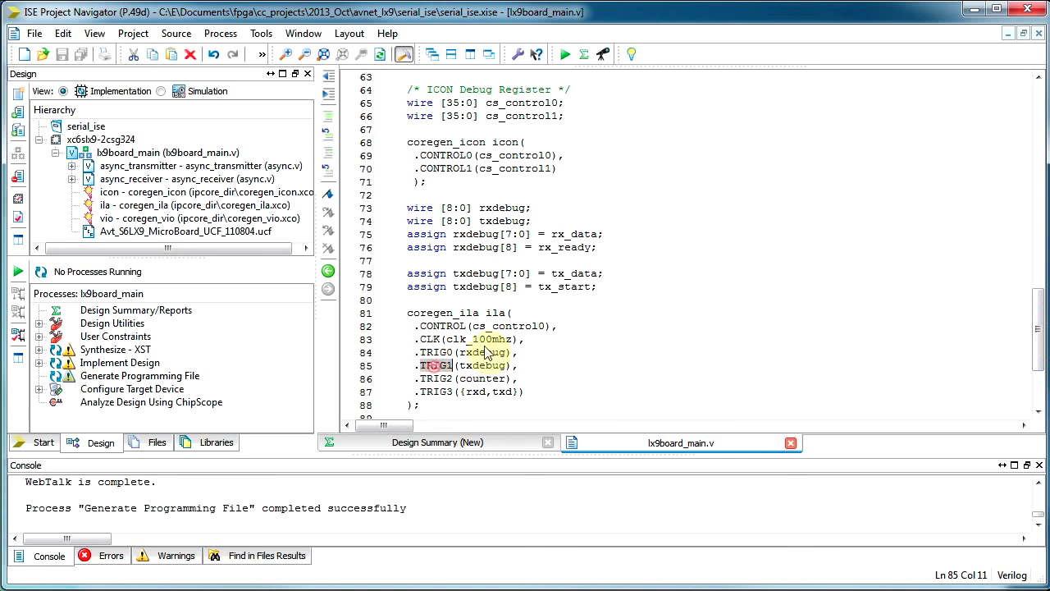
click(564, 286)
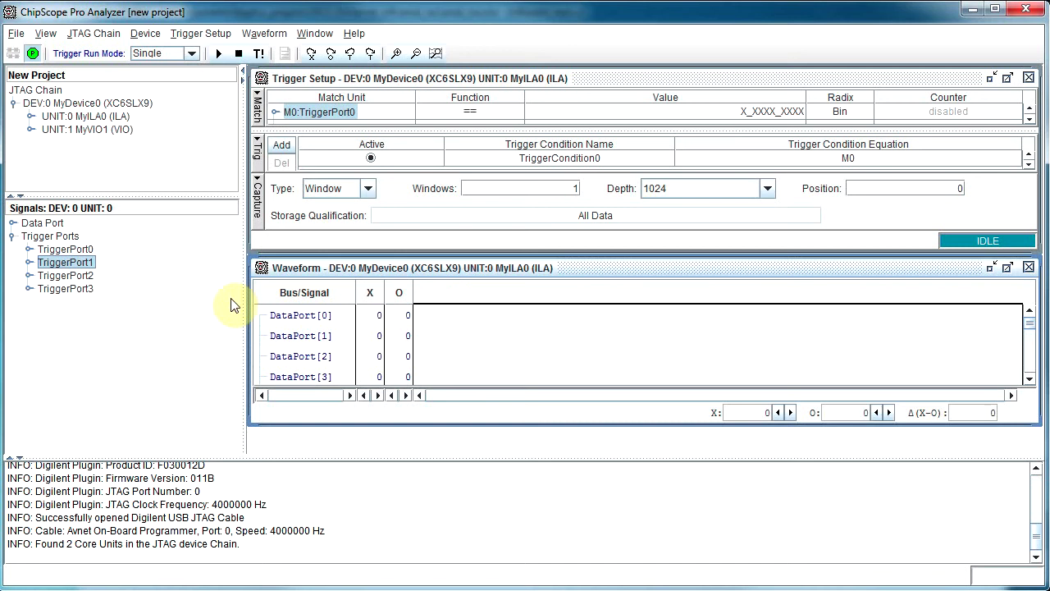
Step: Back in ChipScope Pro Analyzer, expand TriggerPort1 and rename its channel 8 to txstart
click(33, 264)
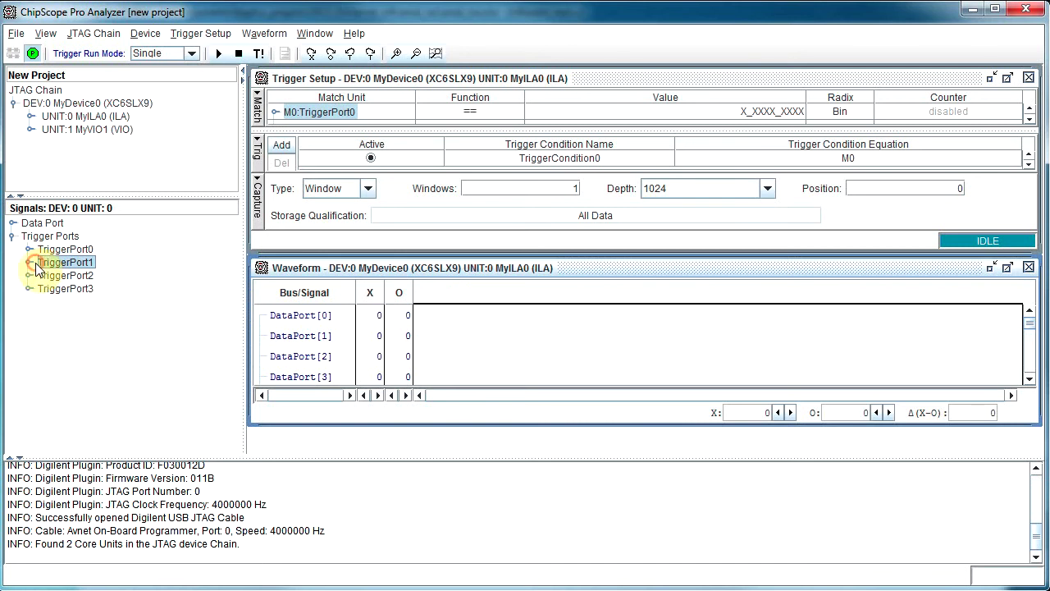
double_click(128, 379)
text(txstart)
key(Return)
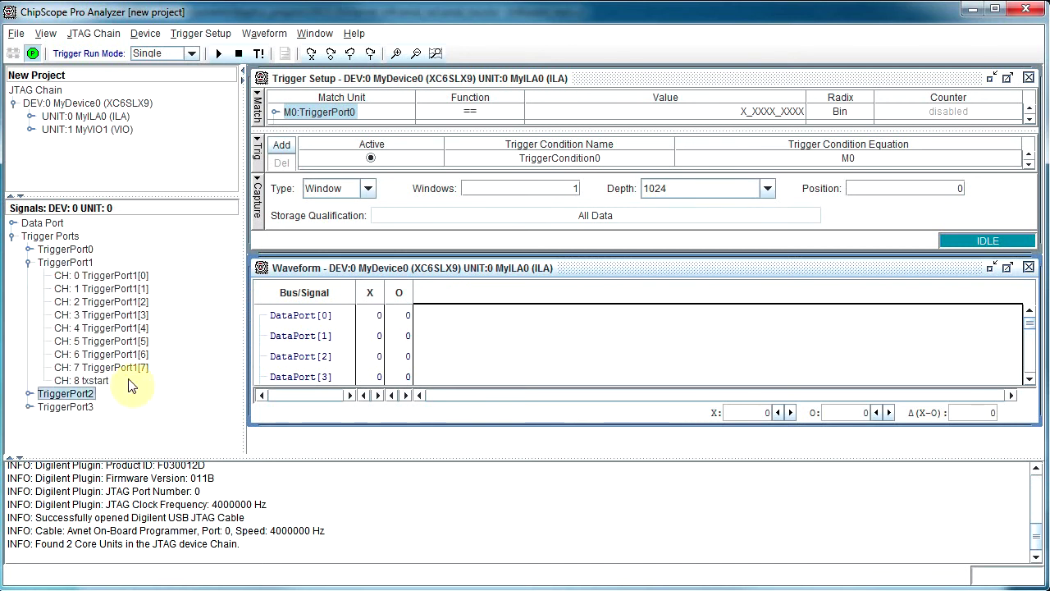
Step: Rename the whole TriggerPort2 group to counter, keeping its channels collapsed
click(28, 394)
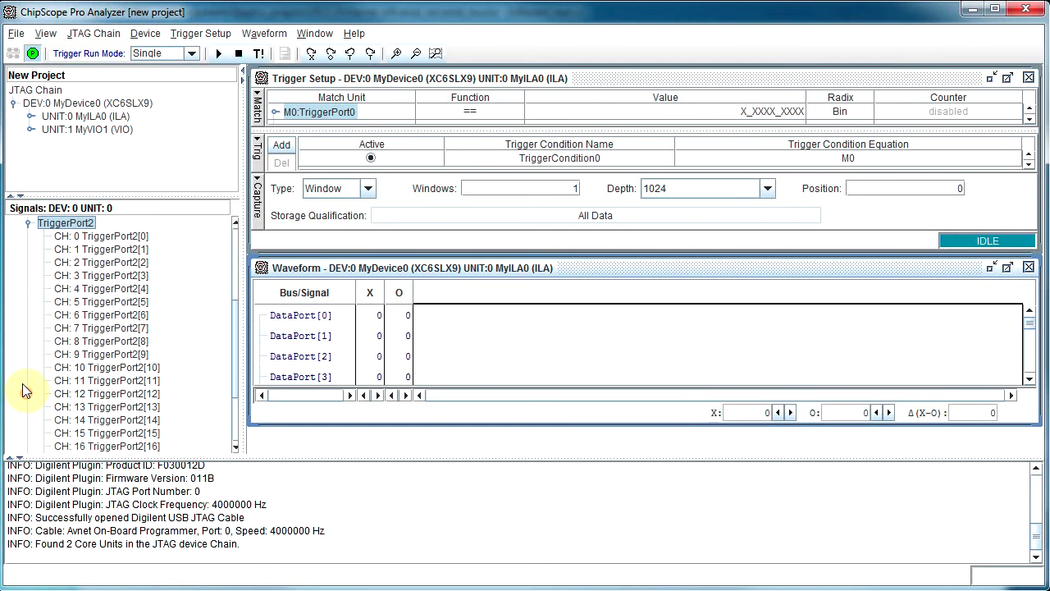
double_click(64, 226)
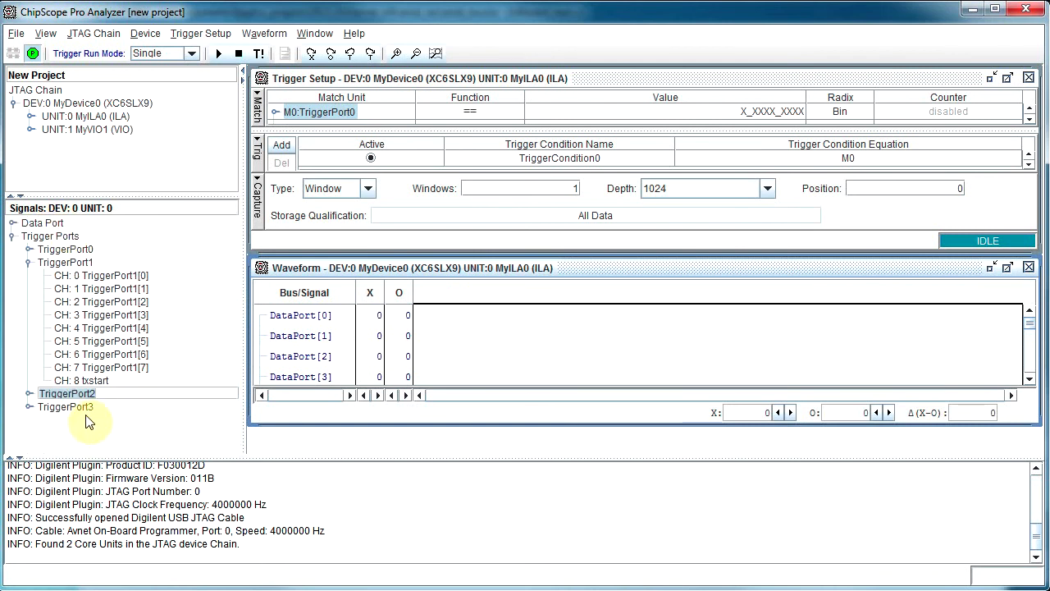
text(counter)
key(Return)
Step: Check the TRIG3 signal order in the Verilog source and rename TriggerPort3 channel 0 to txd and channel 1 to rxd
click(22, 406)
click(123, 419)
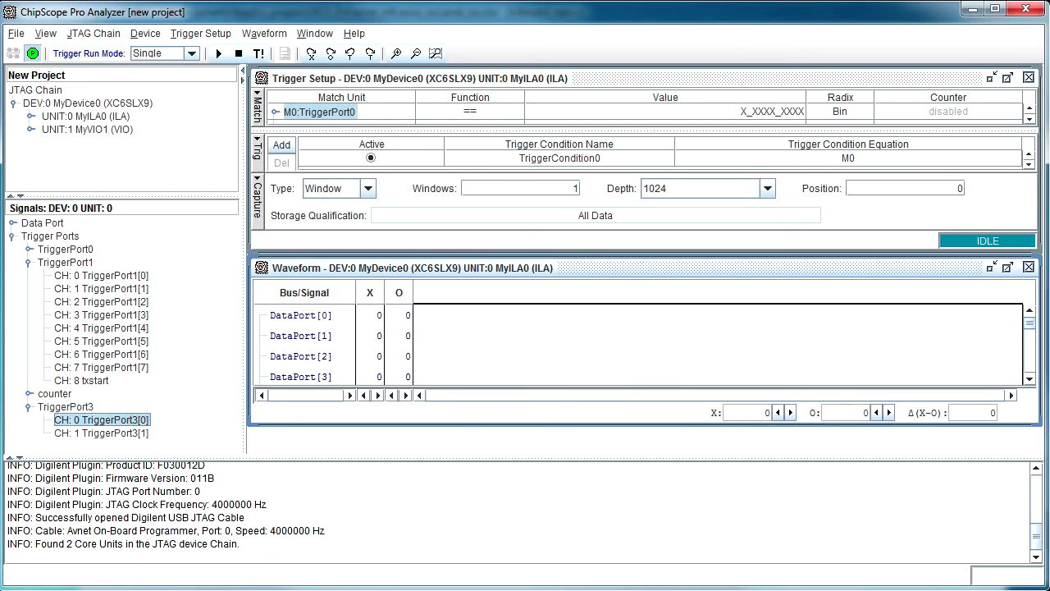
key(alt+Tab)
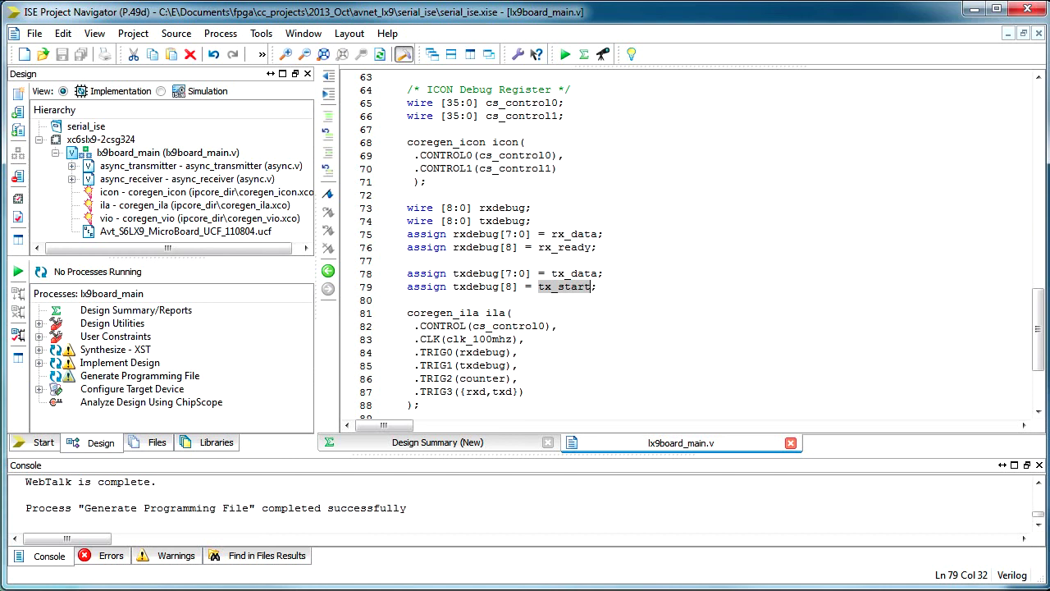
key(alt+Tab)
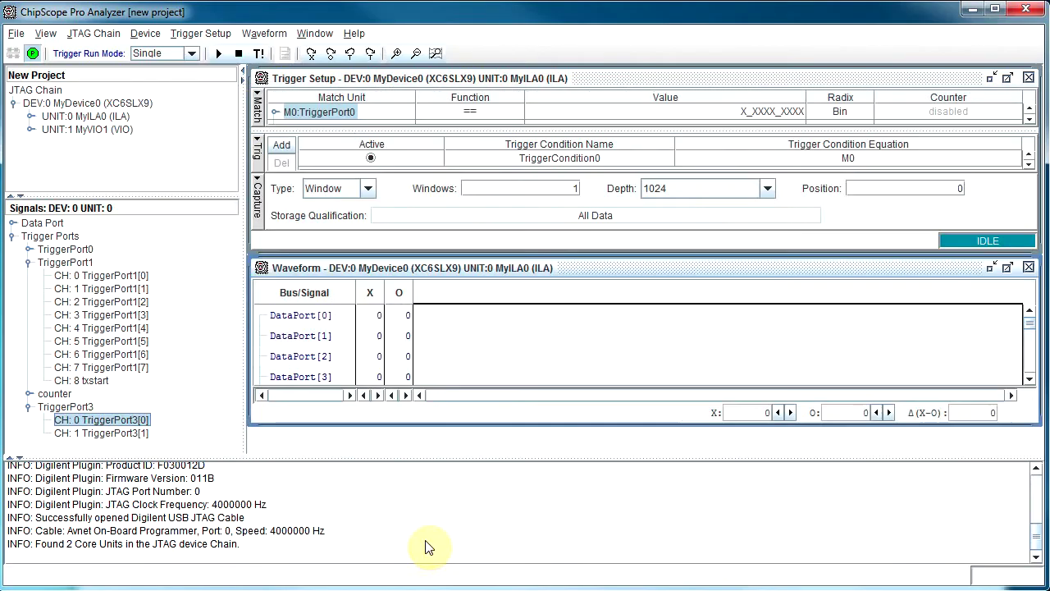
click(125, 419)
text(txd)
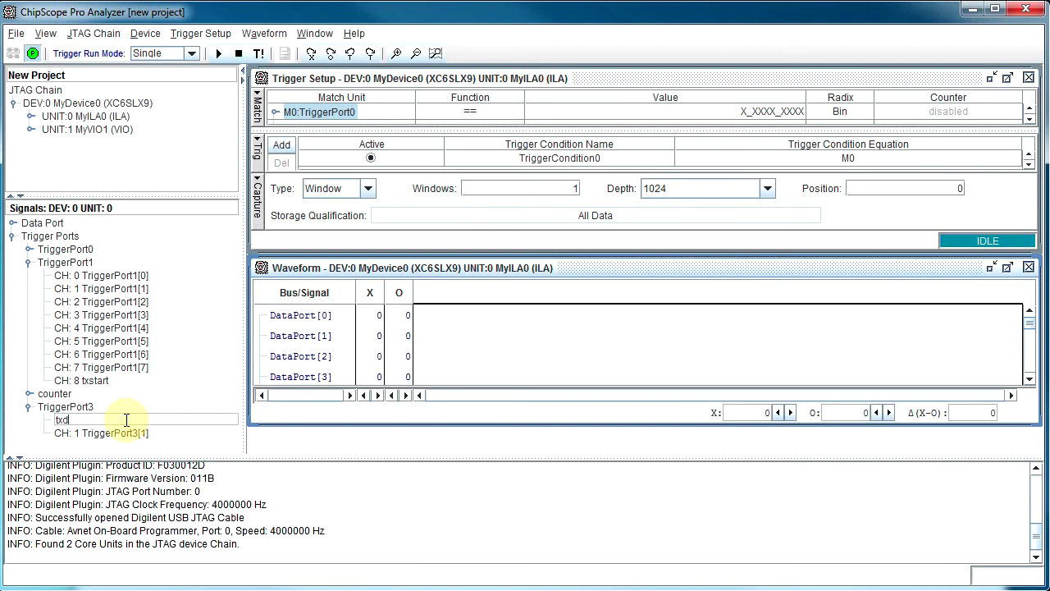
key(Return)
text(rxd)
key(Return)
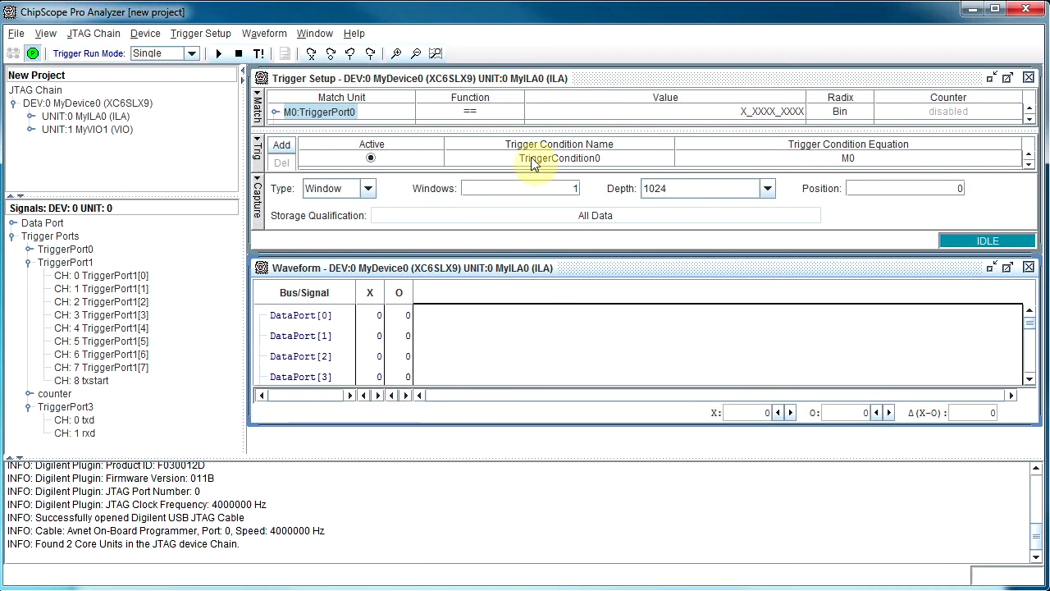
Step: Collapse the Trigger Ports group and make the Waveform window taller
click(12, 236)
drag(348, 422, 348, 452)
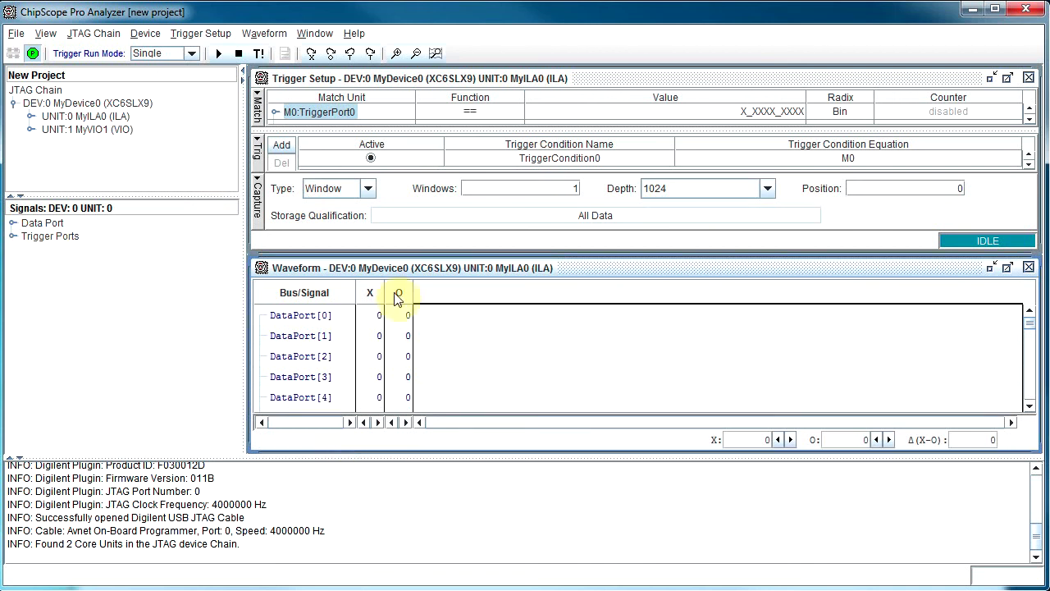
mouse_move(1025, 321)
mouse_down()
mouse_move(1031, 410)
mouse_move(1028, 316)
mouse_up()
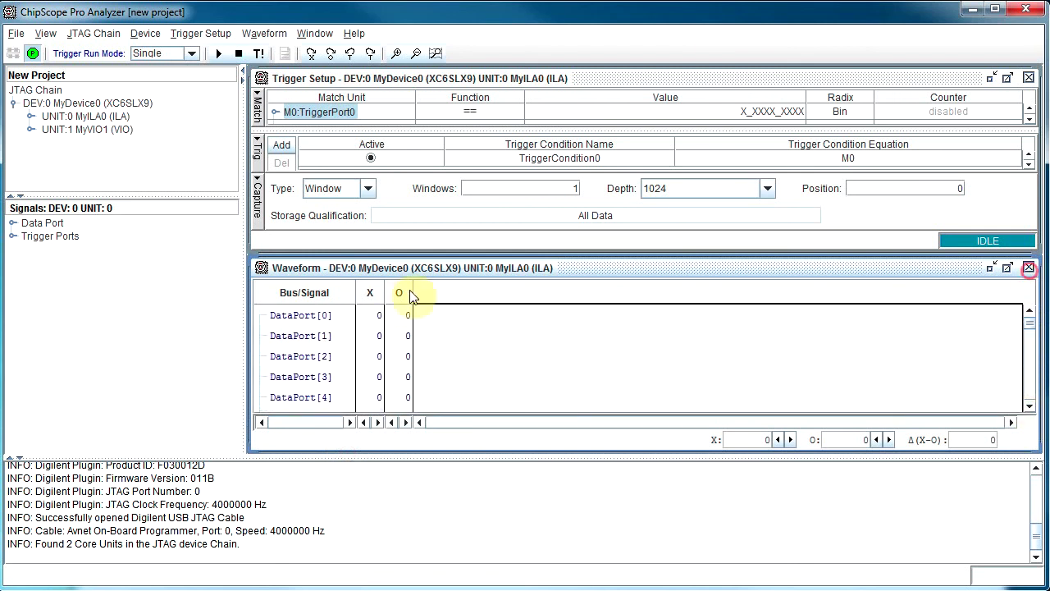
Step: Expand Data Port and move channels 0 to 7 into a new bus named rxdata
click(14, 222)
click(82, 236)
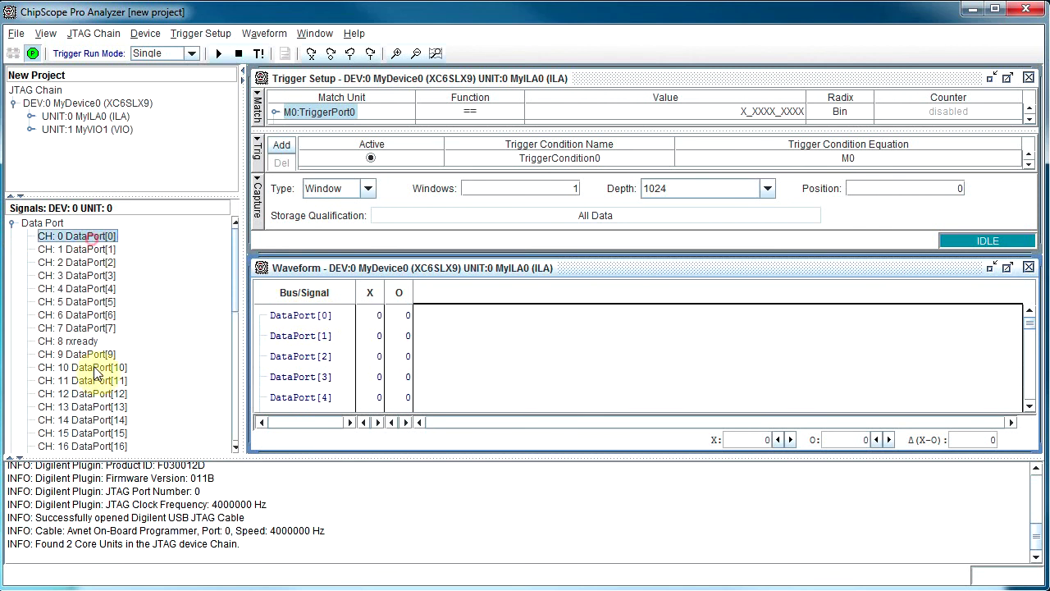
shift+click(82, 327)
right_click(85, 329)
mouse_move(181, 432)
click(234, 432)
text(rxdata)
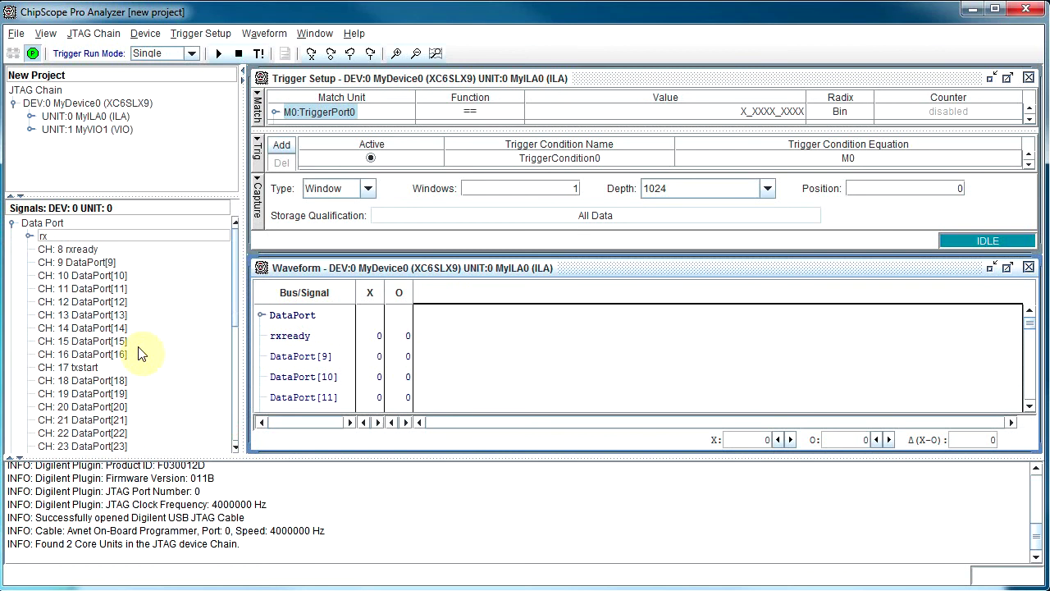
key(Return)
Step: Move Data Port channels 10 to 16 into a new bus named txdata
click(89, 277)
shift+click(121, 355)
right_click(122, 355)
mouse_move(200, 464)
click(293, 464)
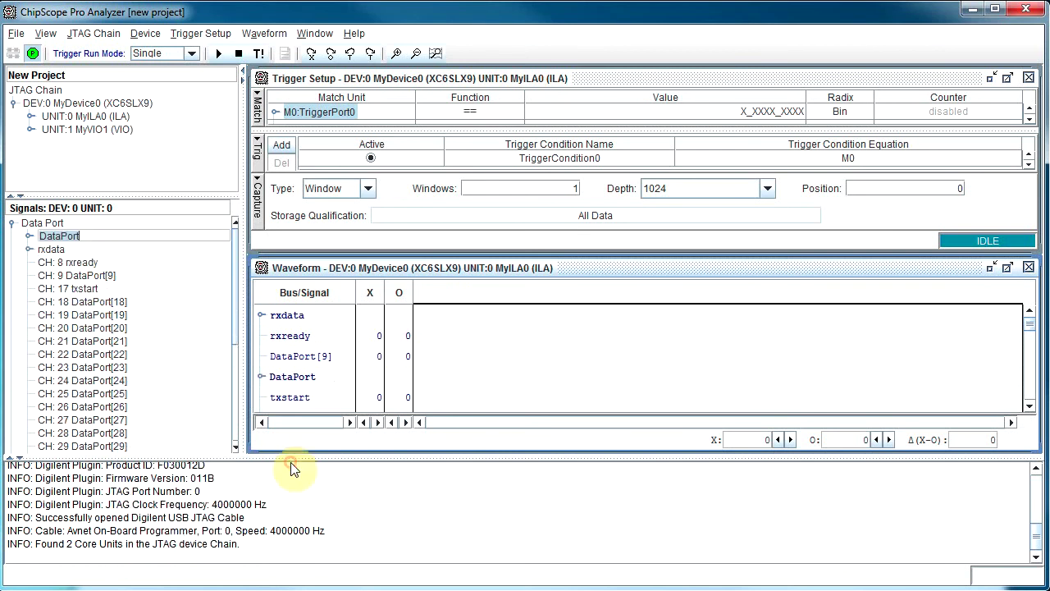
text(txdata)
key(Return)
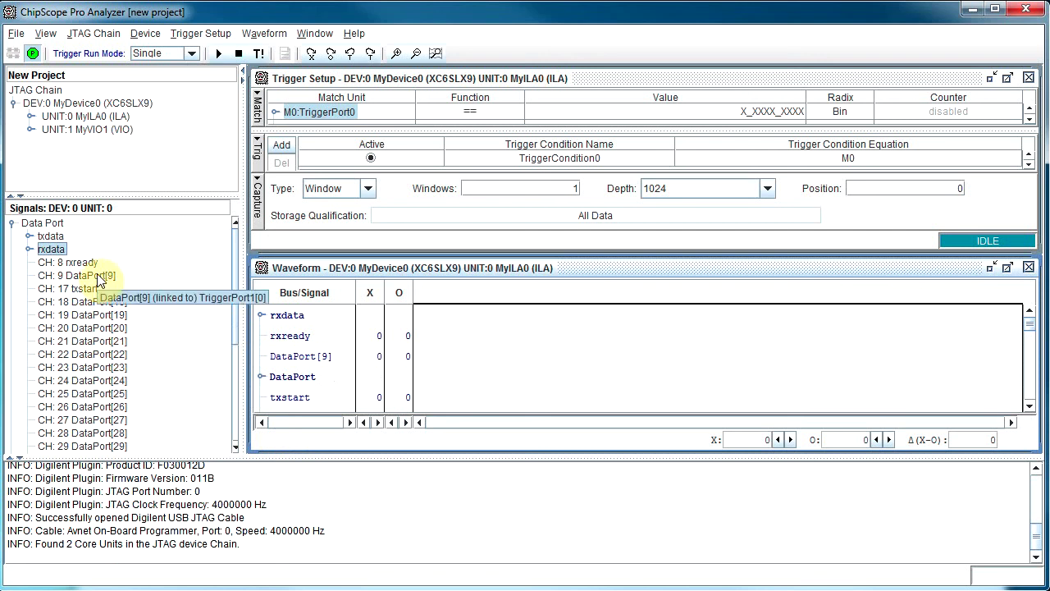
Step: Compare the remaining Data Port channels with the channels in TriggerPort0, TriggerPort1 and the counter trigger group
click(99, 302)
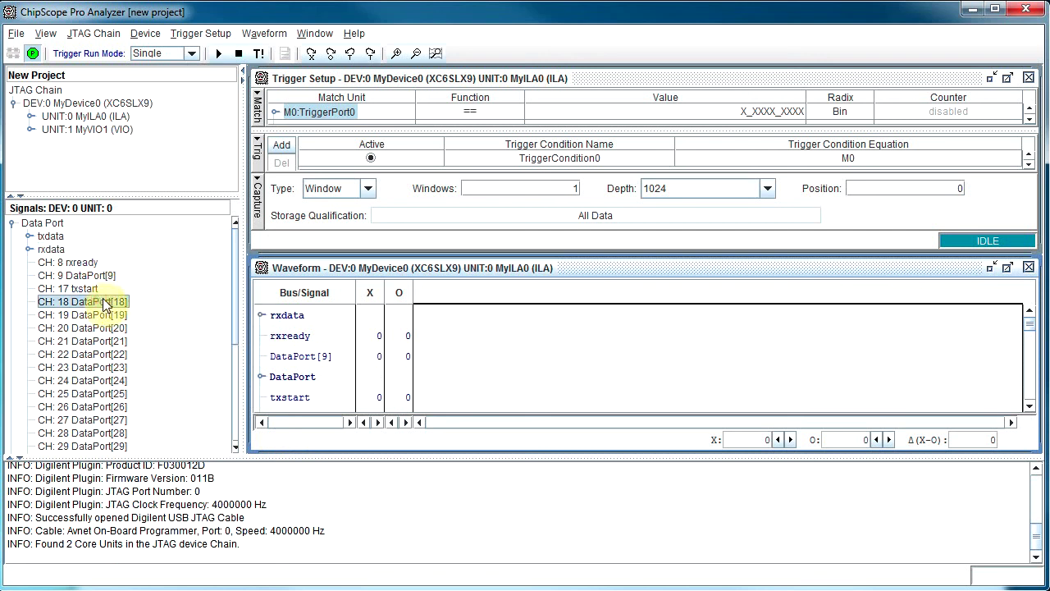
drag(236, 311, 244, 287)
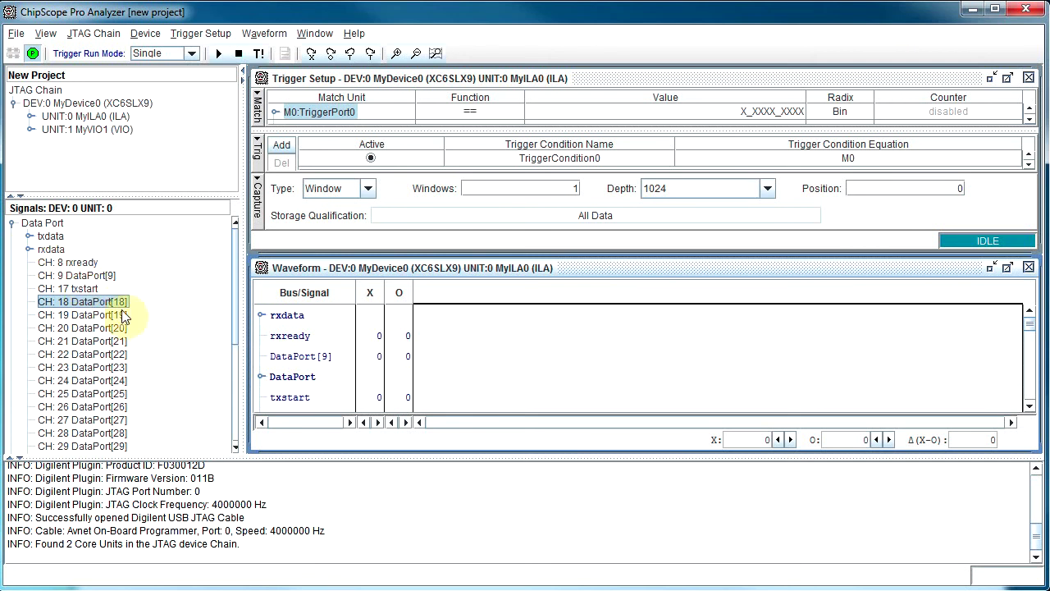
click(90, 279)
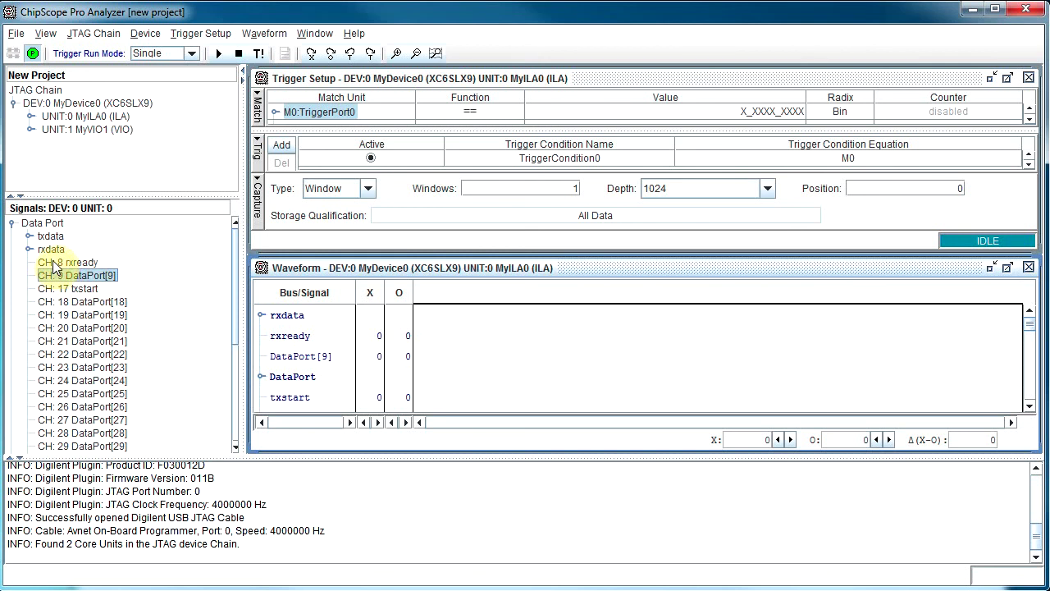
click(57, 264)
mouse_move(236, 283)
mouse_down()
mouse_move(237, 345)
mouse_move(243, 265)
mouse_up()
click(12, 222)
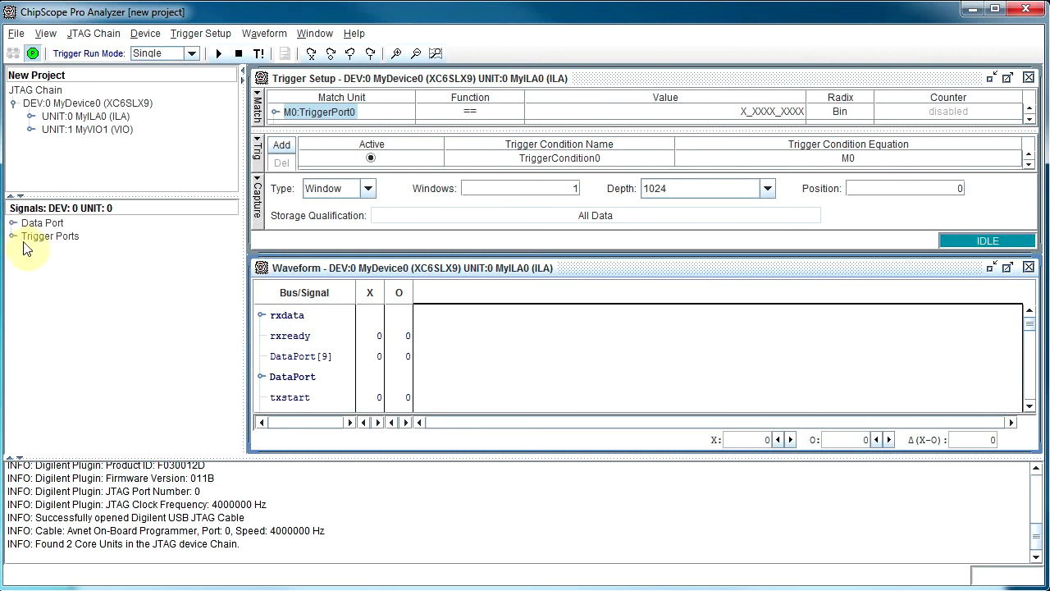
click(14, 237)
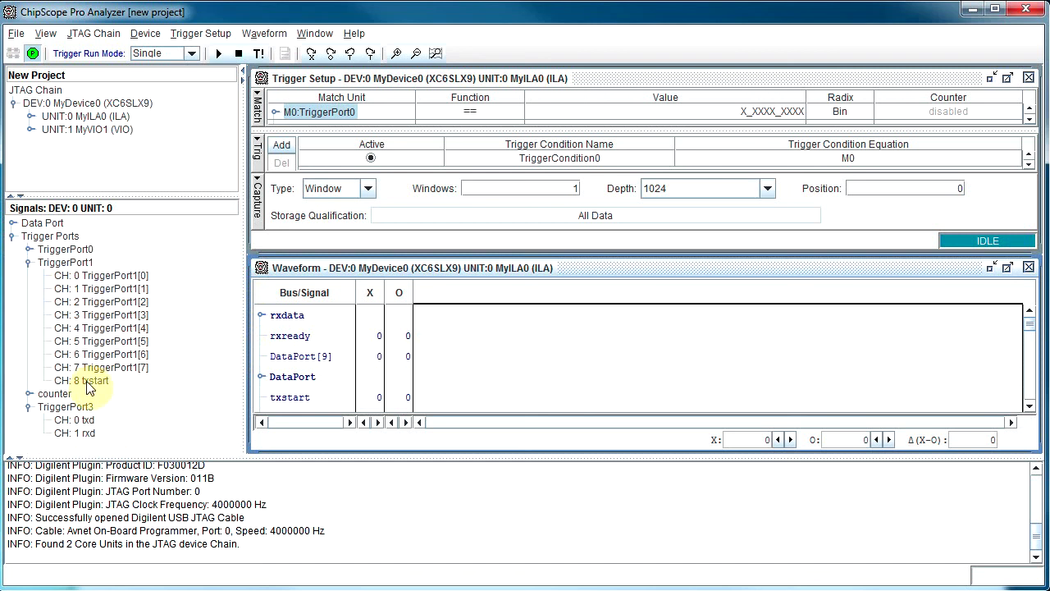
click(25, 264)
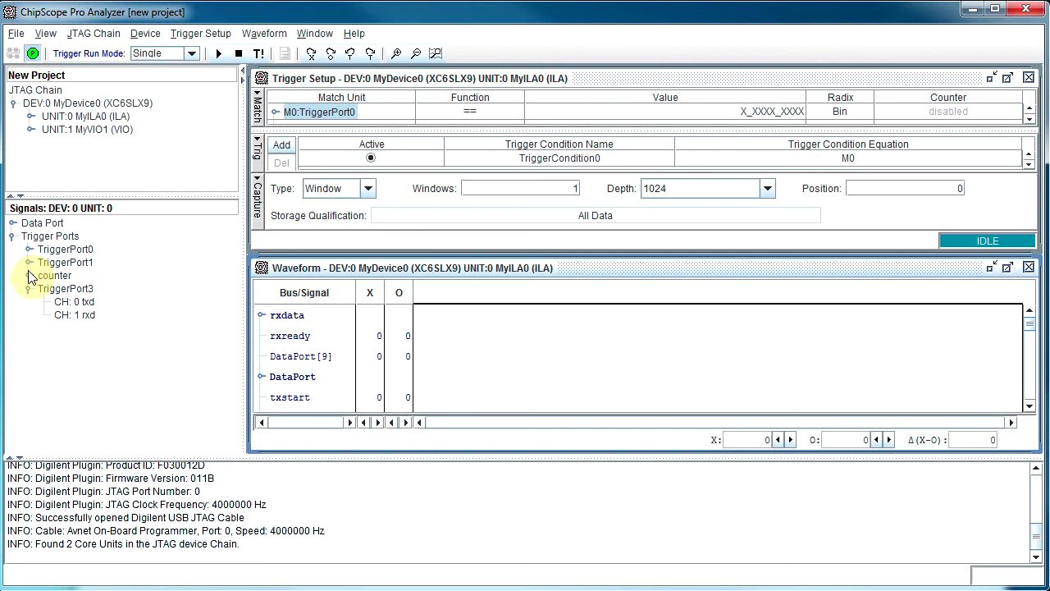
click(27, 276)
drag(231, 281, 233, 216)
click(30, 274)
click(27, 263)
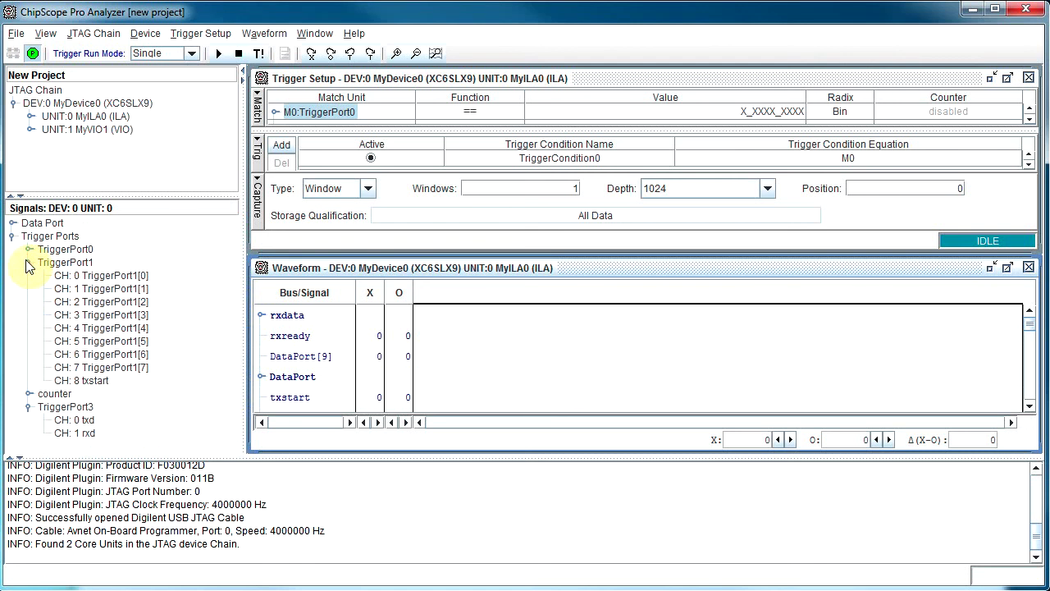
click(27, 251)
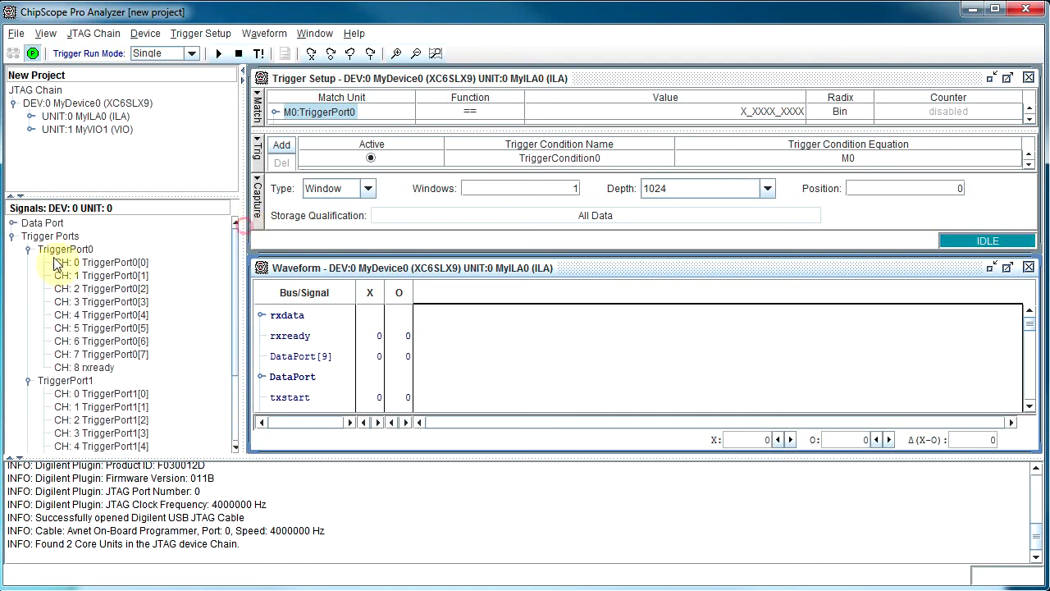
Step: Move Data Port channels 18 to 41 into a new bus named counter, with Trigger Ports collapsed
click(12, 235)
click(11, 223)
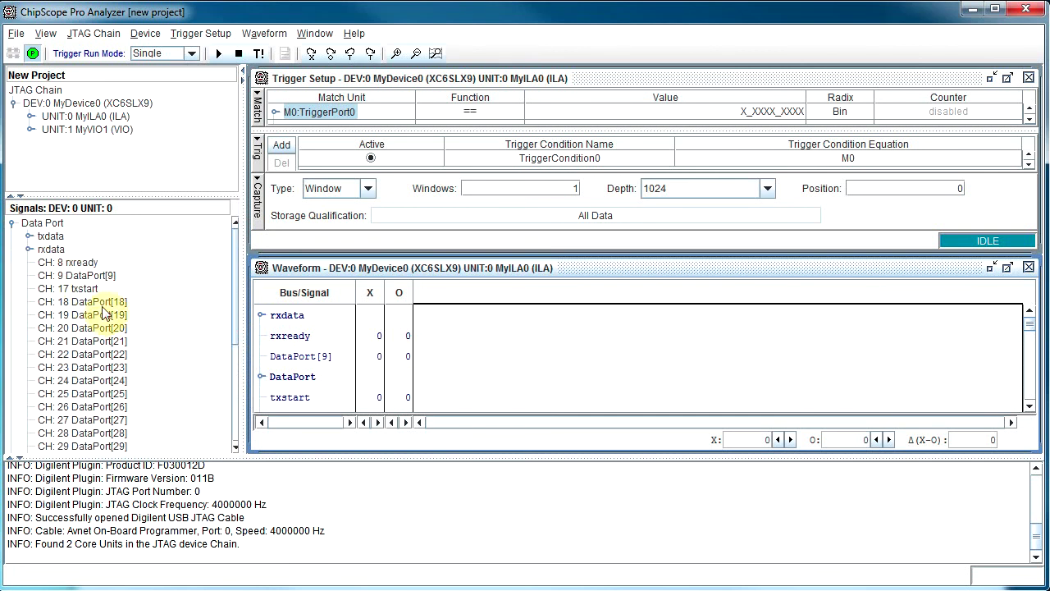
mouse_move(235, 321)
mouse_down()
mouse_move(237, 420)
mouse_move(235, 321)
mouse_up()
right_click(118, 410)
click(105, 382)
drag(237, 309, 238, 414)
shift+click(93, 409)
right_click(92, 410)
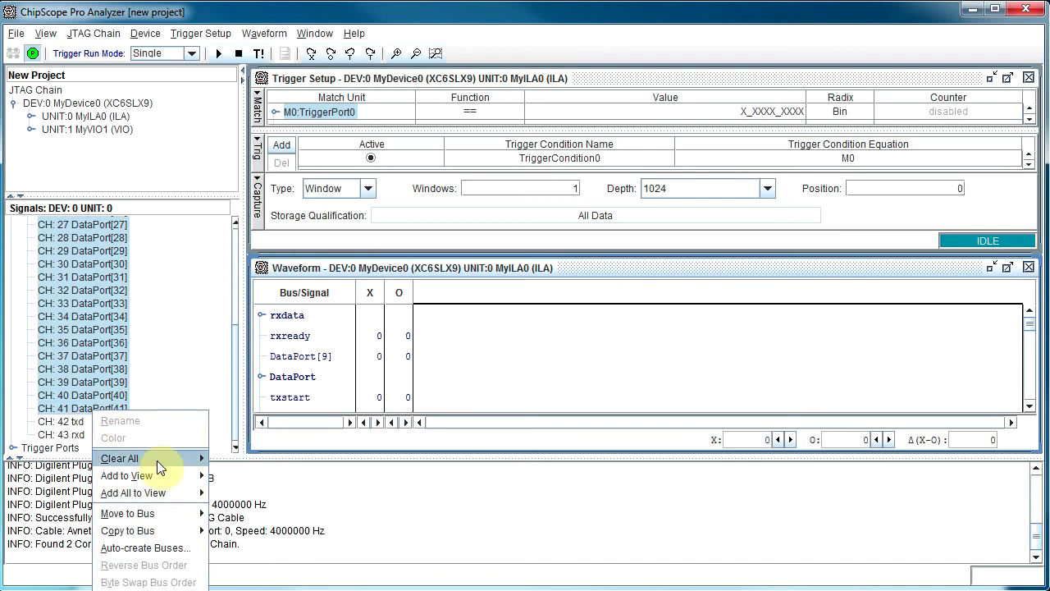
mouse_move(176, 507)
click(238, 507)
text(counter)
key(Return)
Step: Run an immediate-trigger capture on the ILA and examine the DataPort[9] signal in the waveform
click(103, 289)
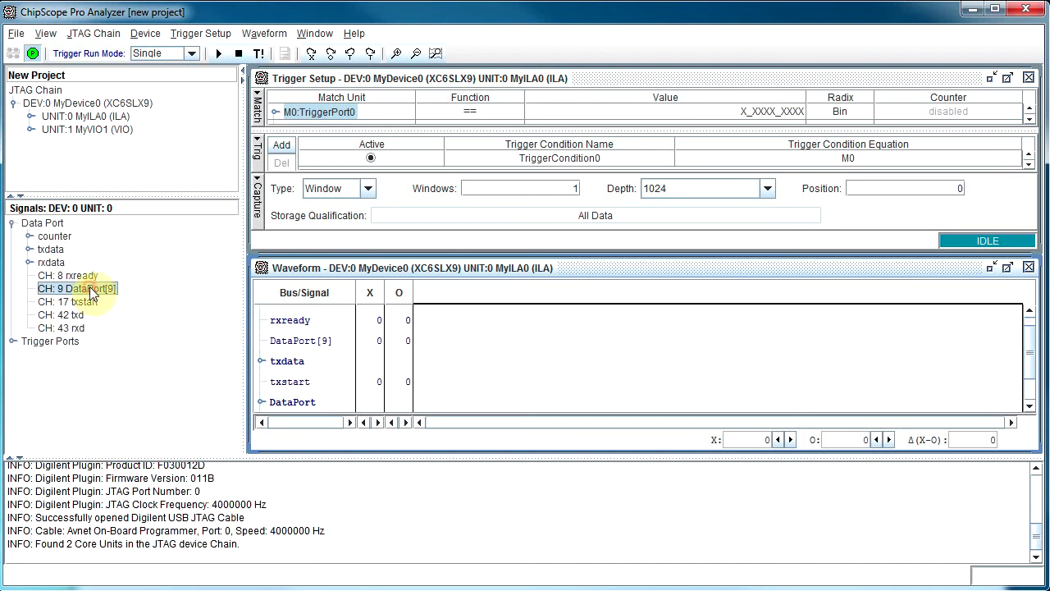
click(259, 56)
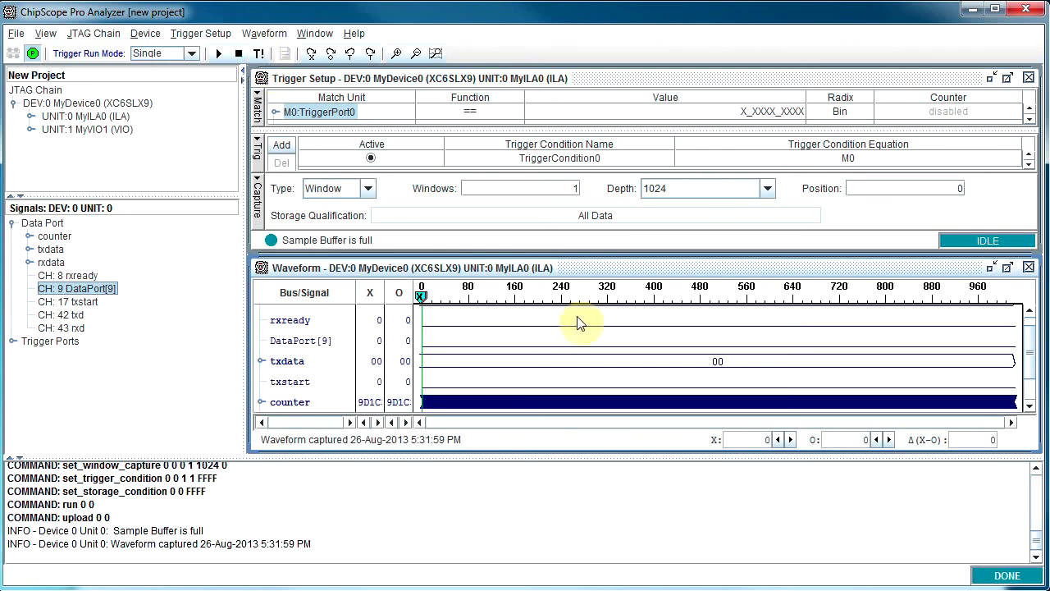
drag(1028, 359, 1044, 332)
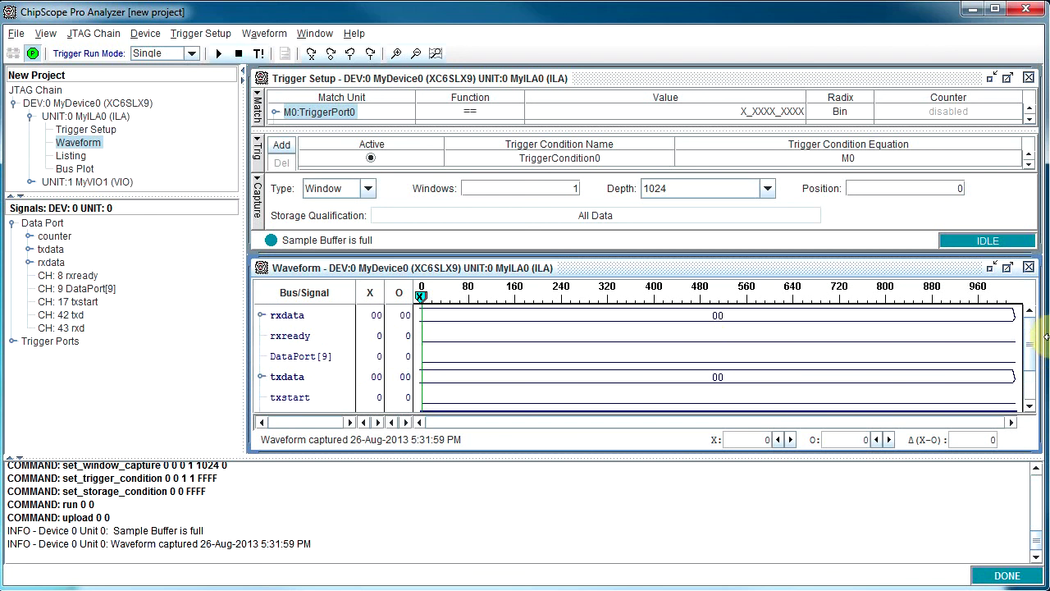
click(310, 356)
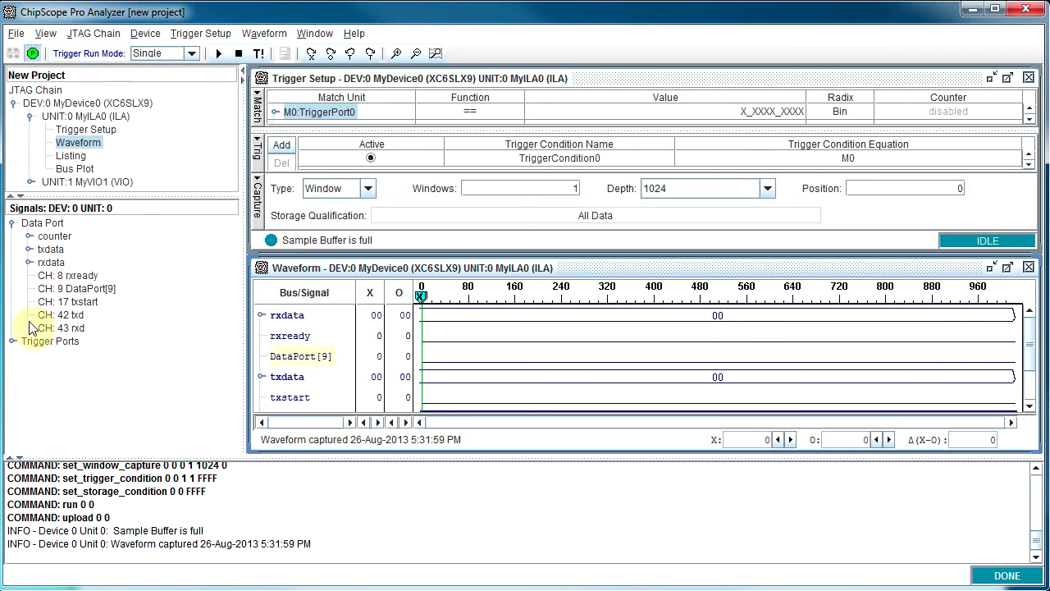
Step: Expand the rxdata and txdata buses and remove channels 10 to 16 from txdata
click(33, 263)
click(29, 248)
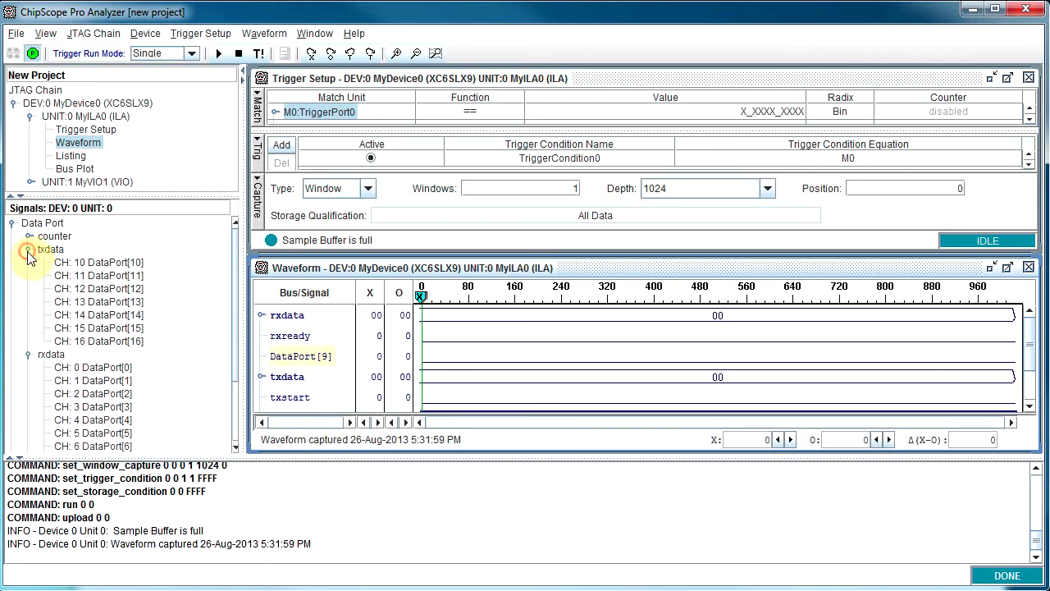
drag(135, 288, 134, 265)
shift+click(103, 344)
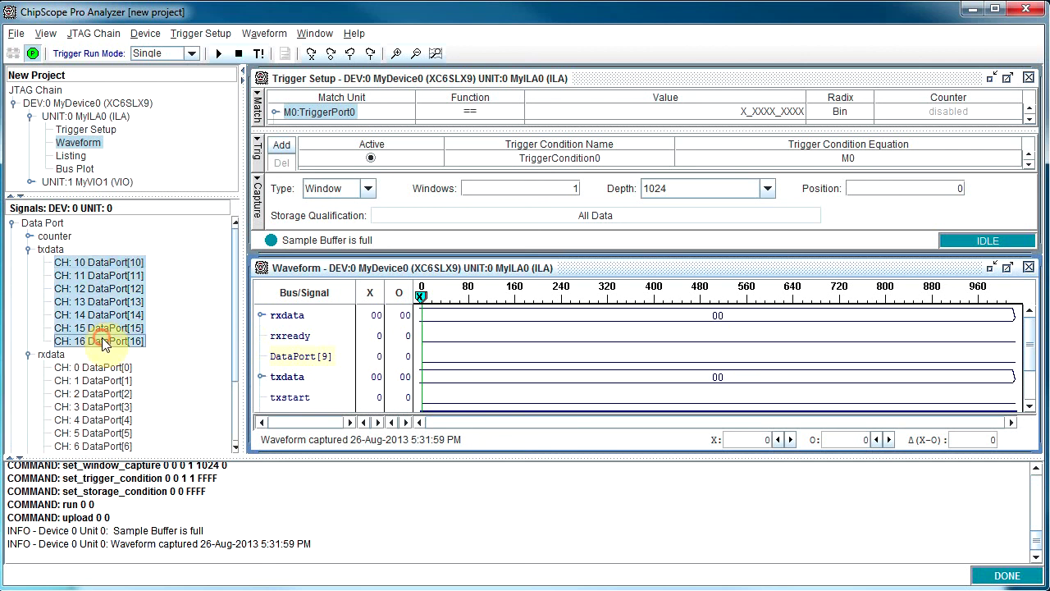
right_click(45, 249)
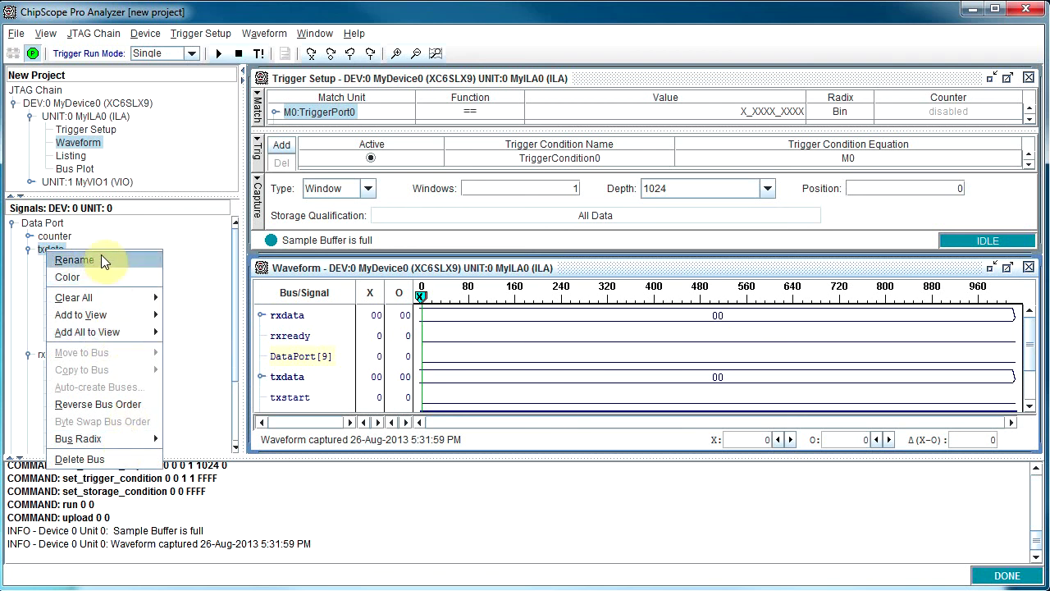
click(116, 236)
right_click(49, 252)
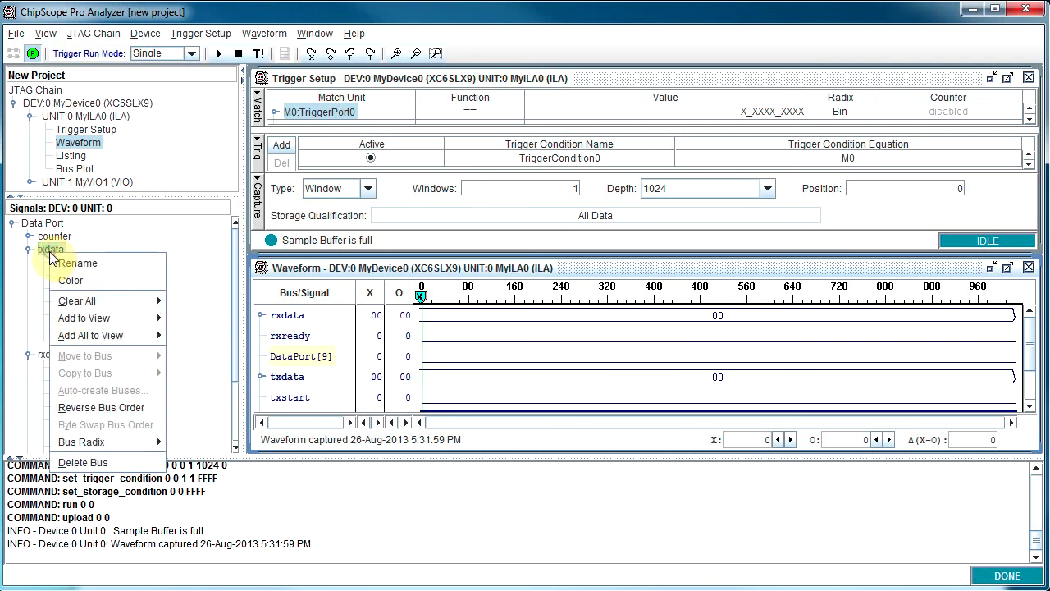
click(63, 250)
drag(114, 275, 105, 334)
right_click(105, 333)
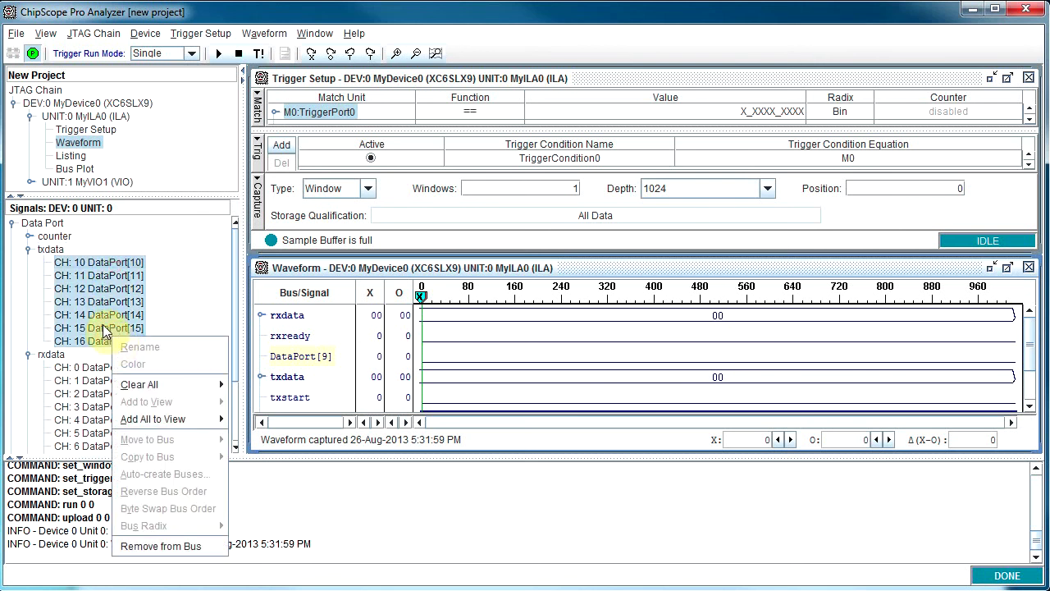
click(139, 546)
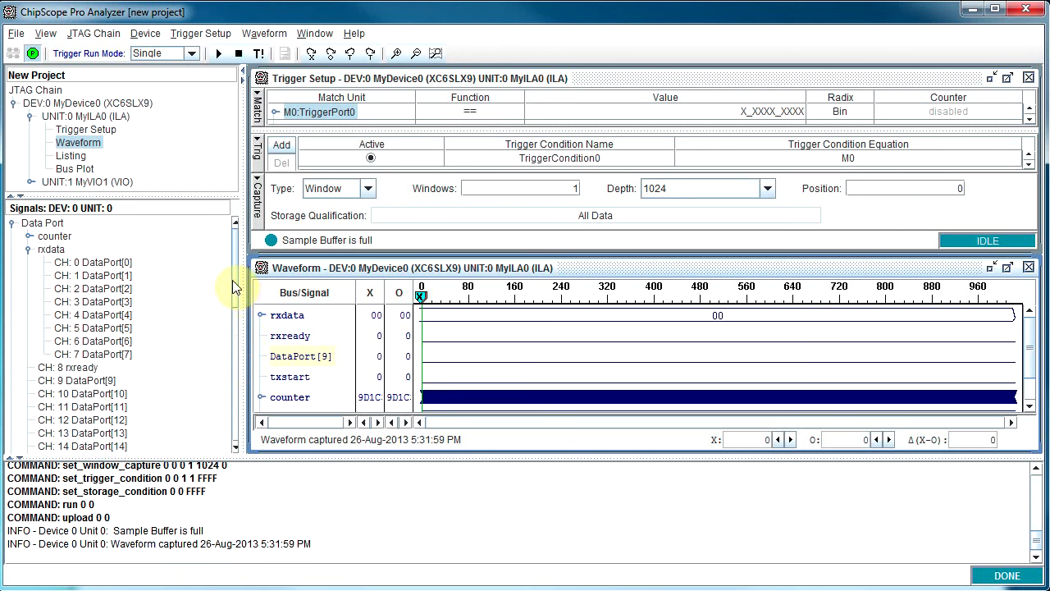
Step: Move Data Port channels 9 to 16 into a new bus named txdata
scroll(123, 304, down, 2)
click(78, 301)
shift+click(101, 395)
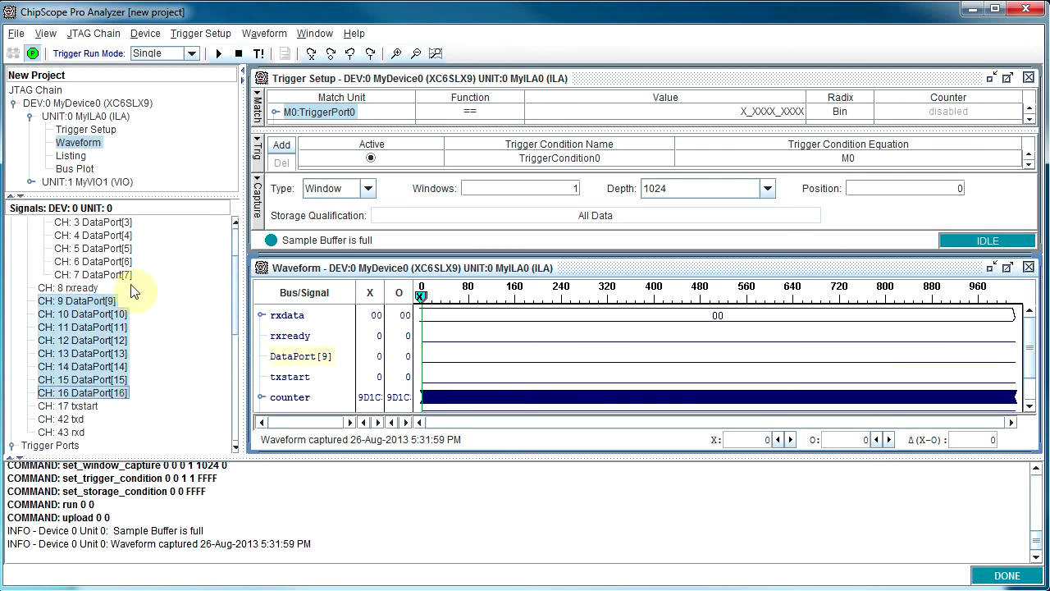
right_click(104, 348)
mouse_move(163, 451)
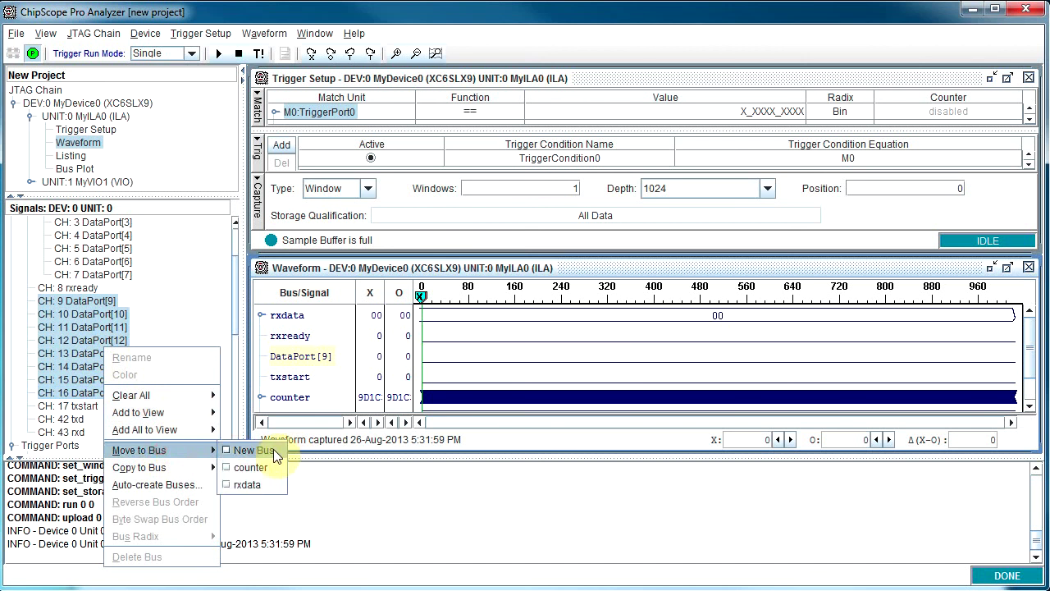
click(276, 450)
text(txdata)
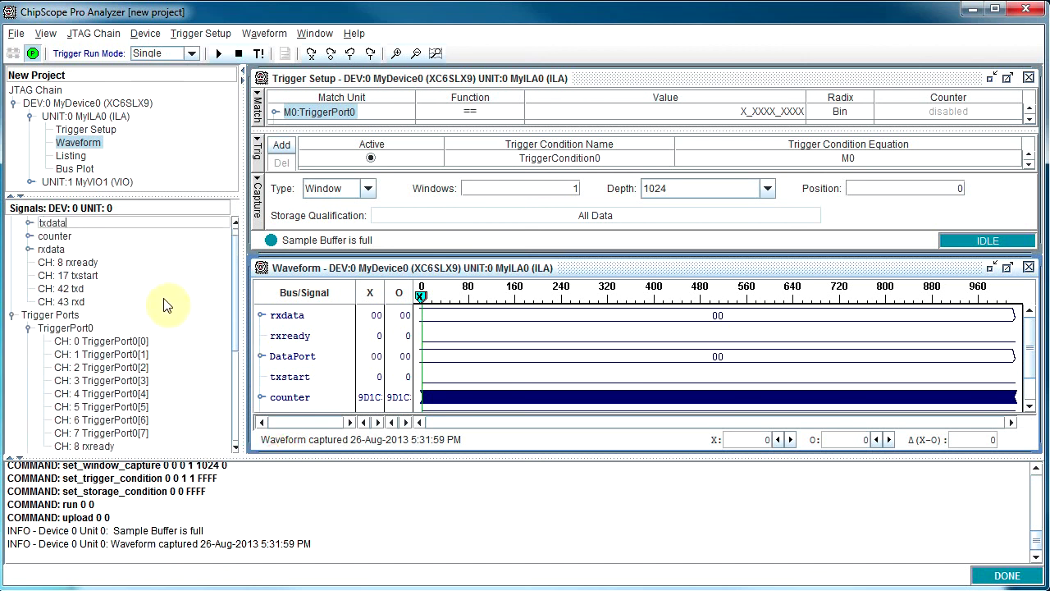
key(Return)
Step: Expand the txdata bus to check its channels and capture the waveform again with an immediate trigger
click(28, 223)
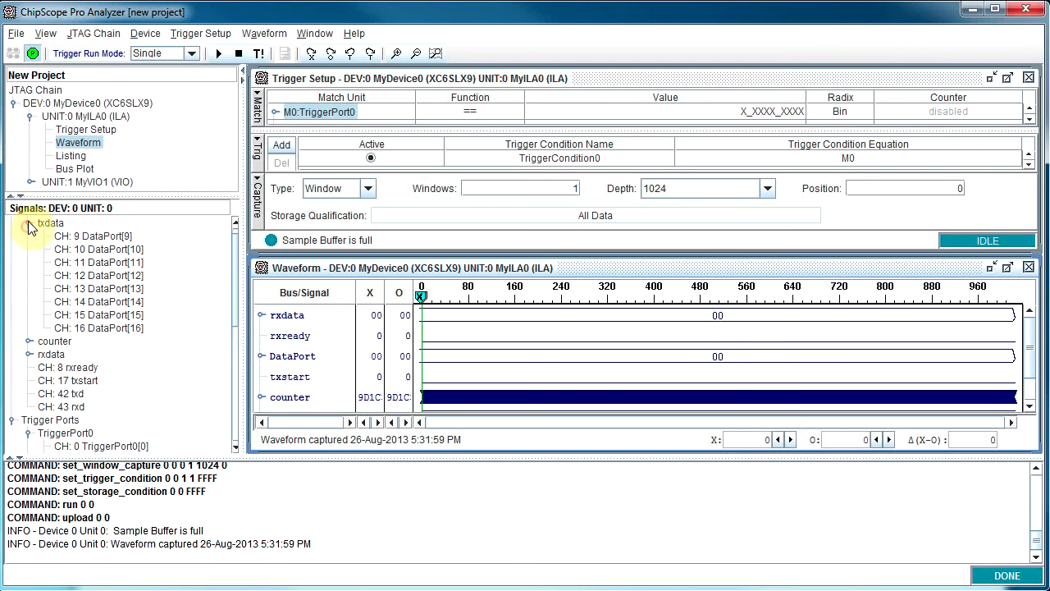
click(125, 236)
click(131, 262)
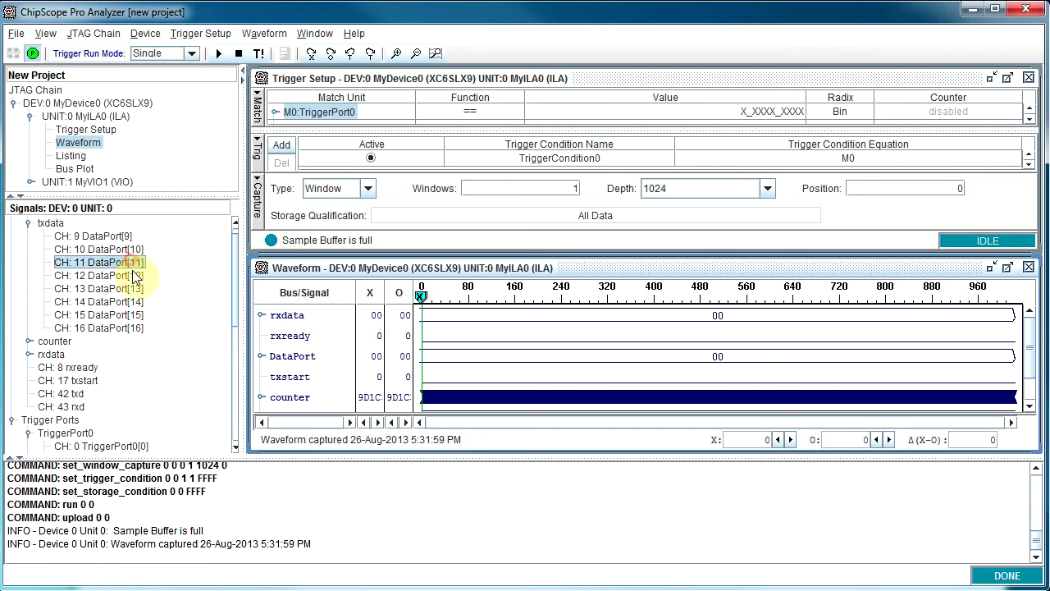
click(131, 276)
click(135, 302)
click(136, 329)
click(261, 54)
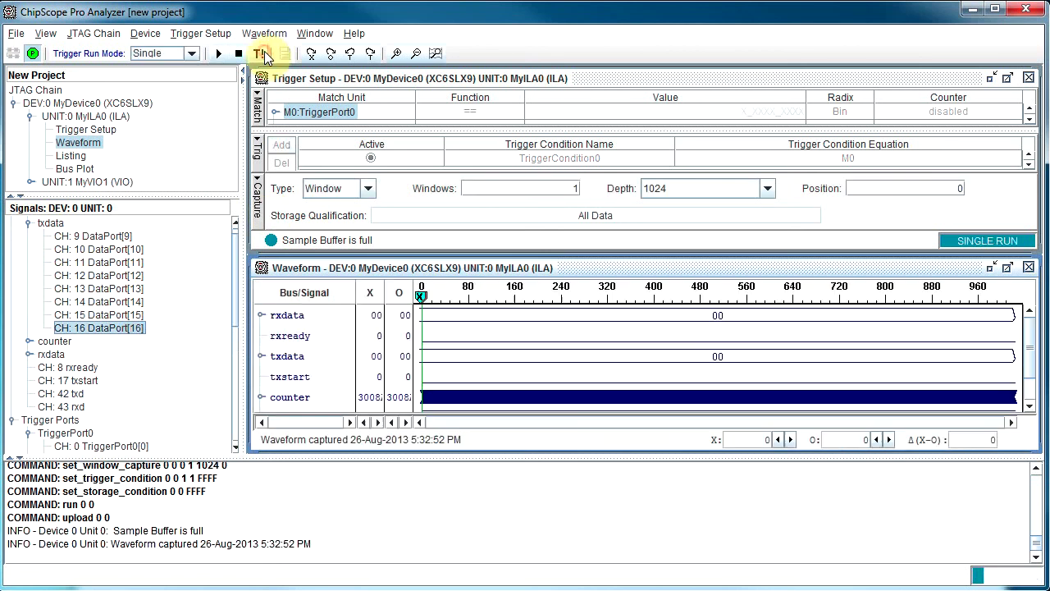
Step: Switch to Termite and clear the terminal output, then return to ChipScope Pro Analyzer and run another immediate-trigger capture
key(alt+Tab)
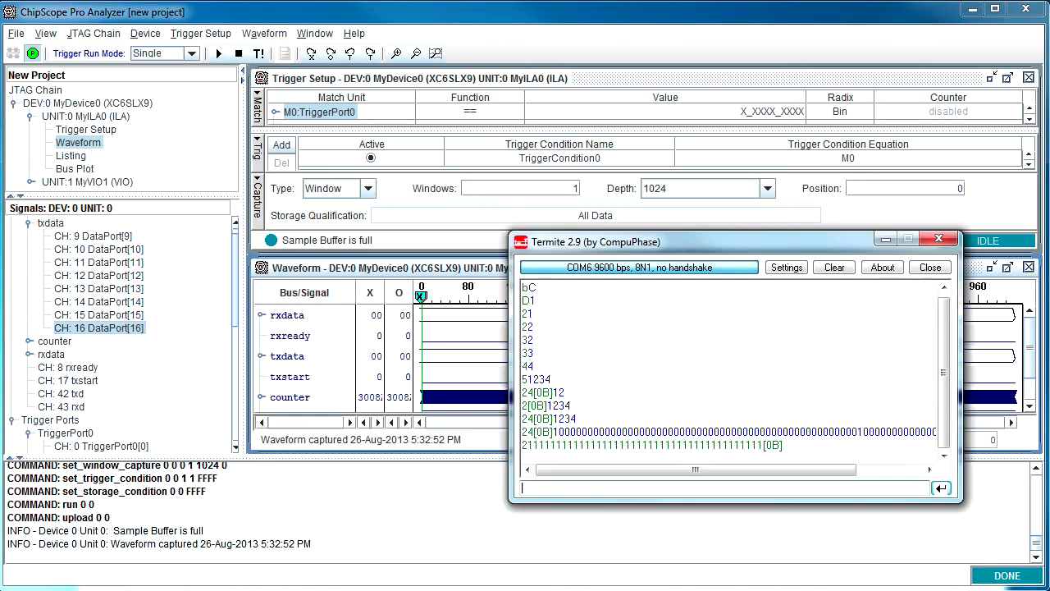
click(840, 274)
click(835, 267)
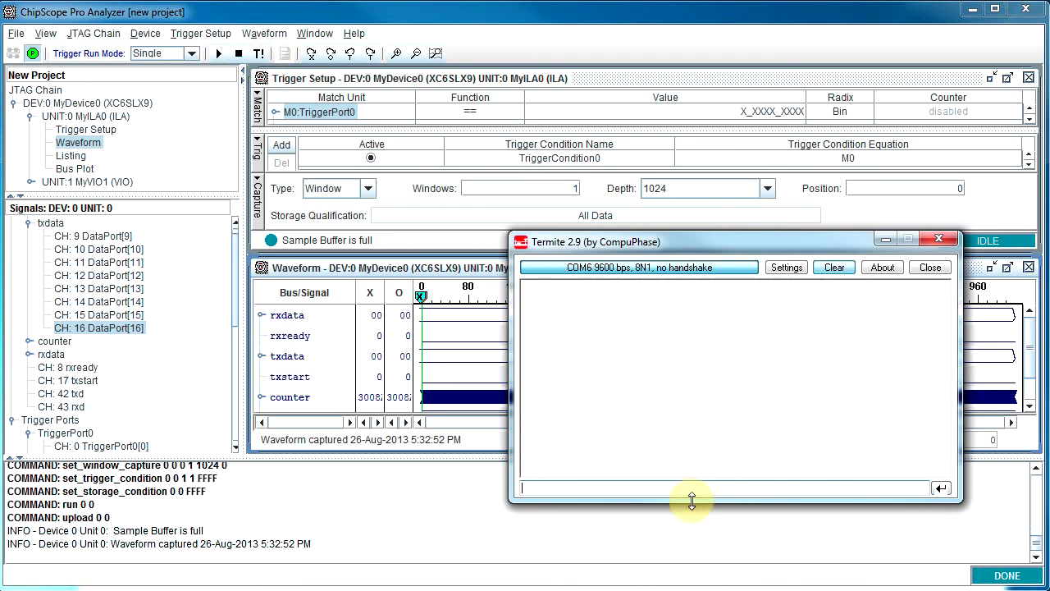
click(259, 54)
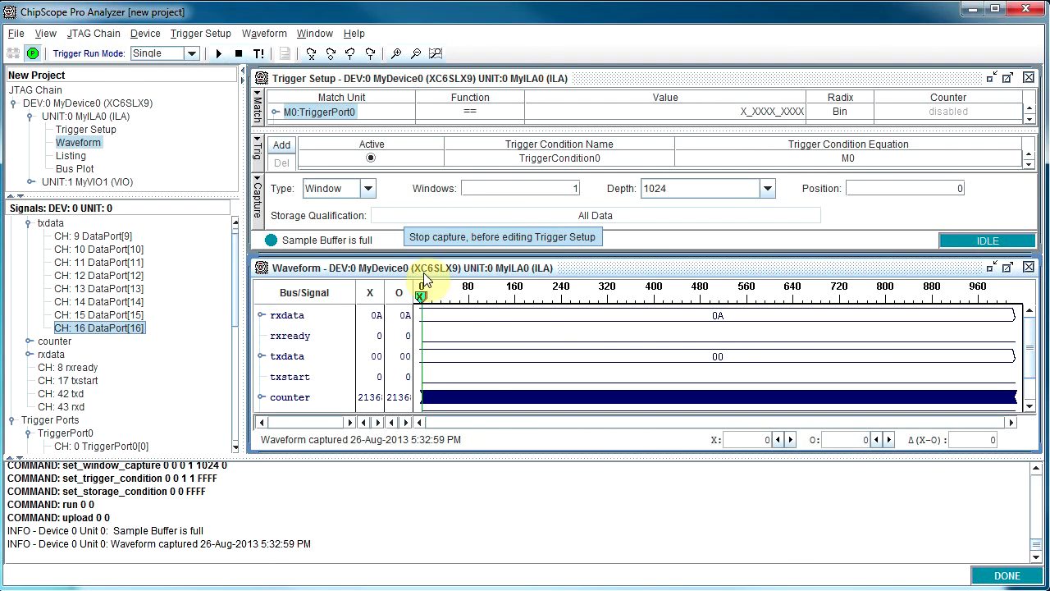
Step: Switch to Termite, set the serial port's transmitted text to append nothing, and send the letter T
click(300, 316)
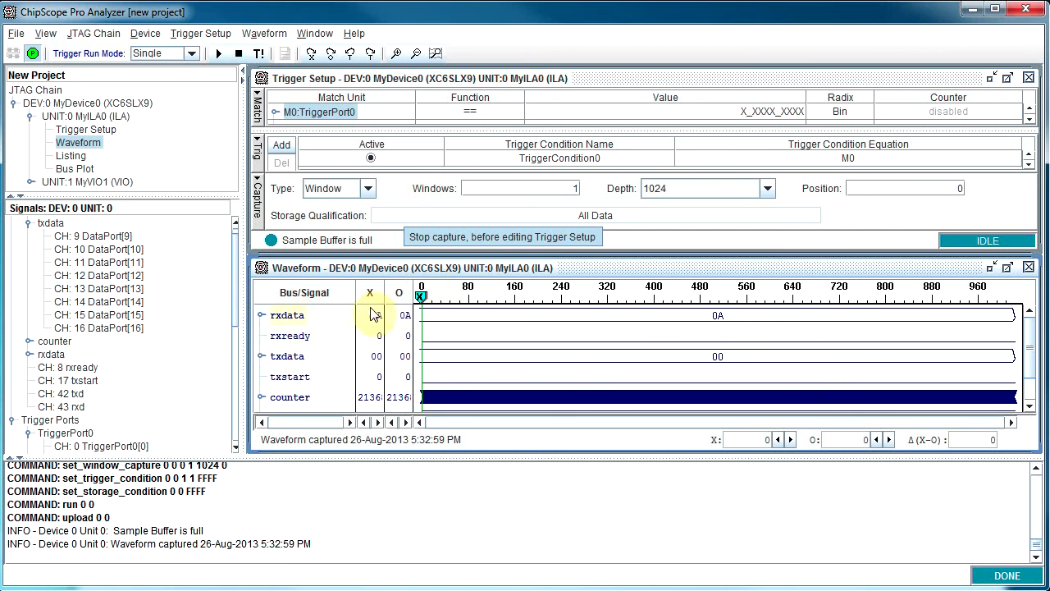
key(alt+Tab)
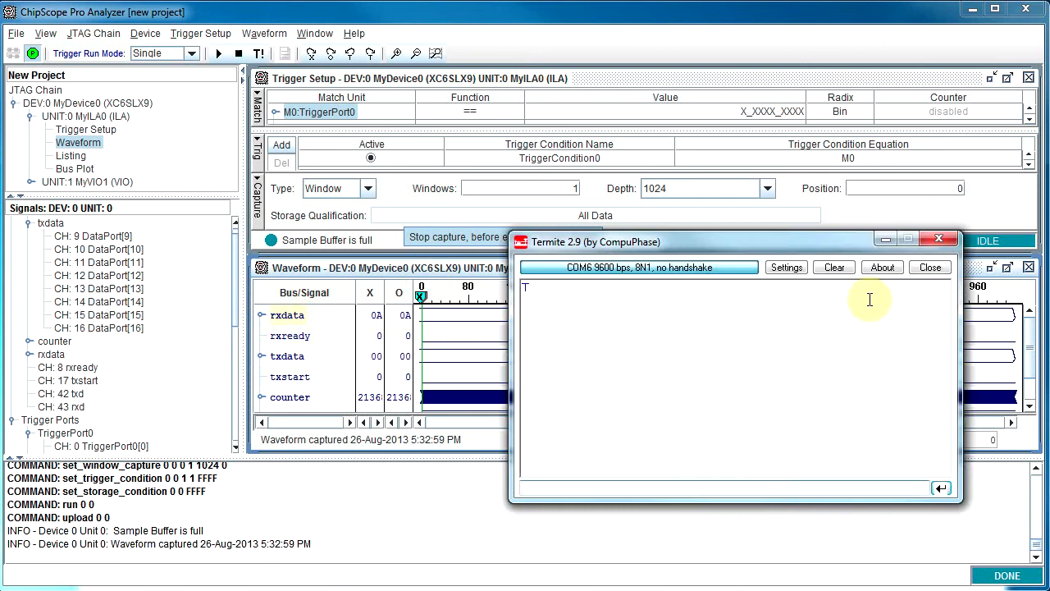
click(777, 268)
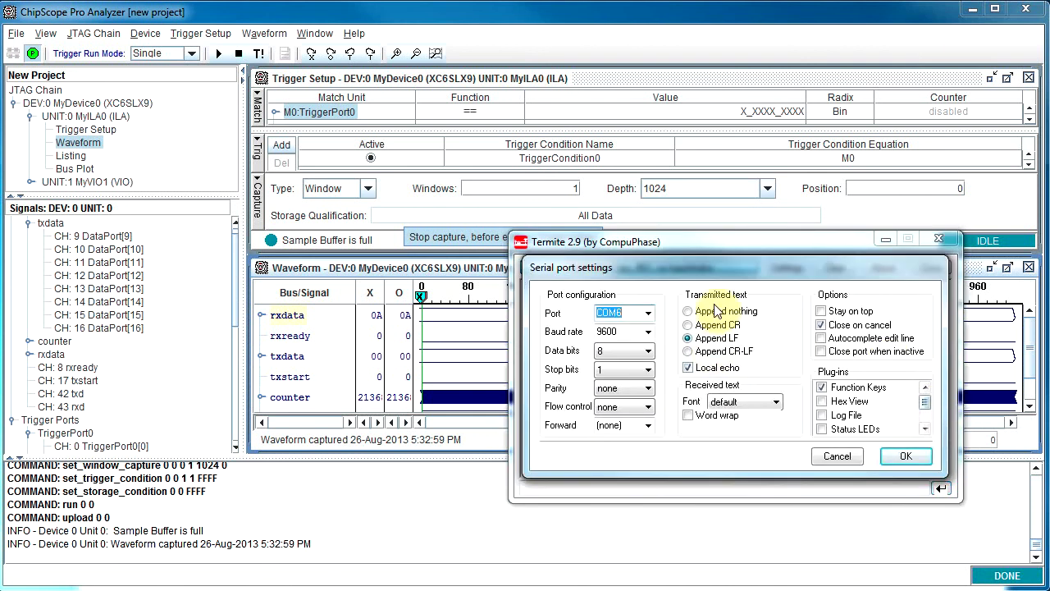
click(690, 311)
click(906, 458)
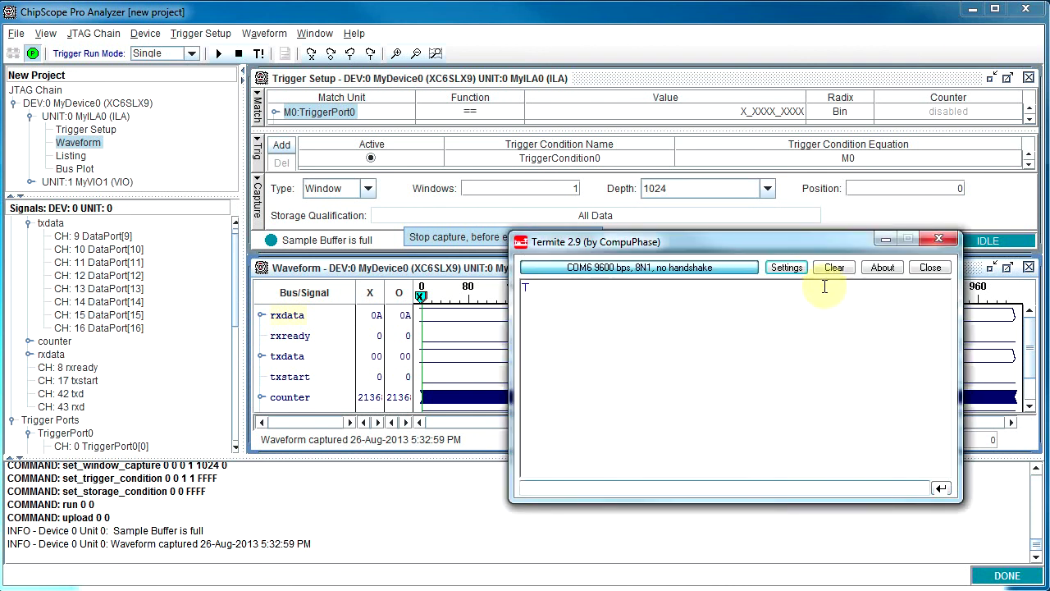
click(554, 488)
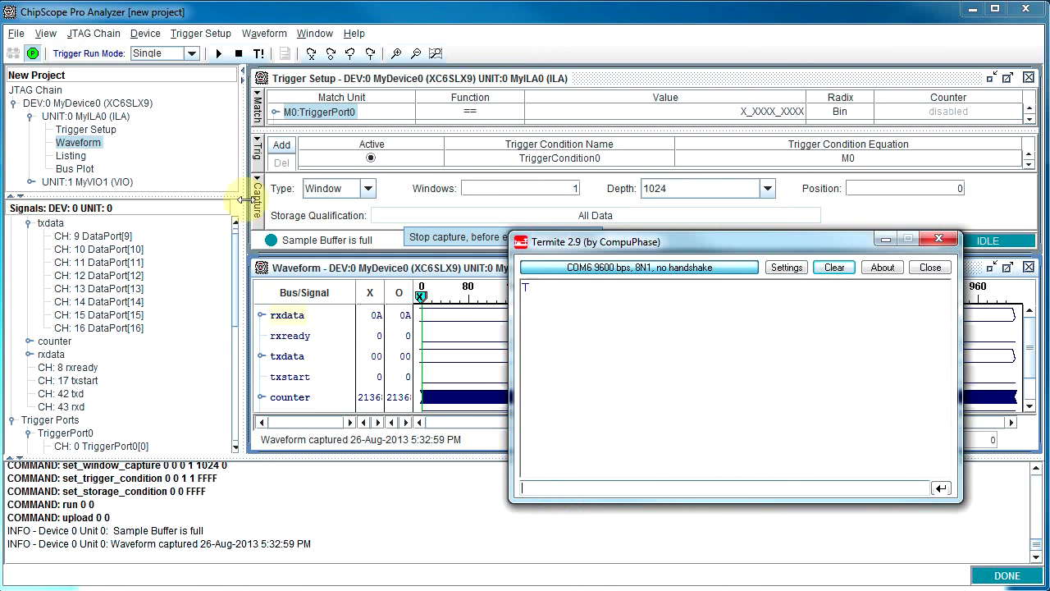
Step: Return to ChipScope Pro Analyzer, capture with an immediate trigger and set the rxdata bus radix to ASCII
click(259, 53)
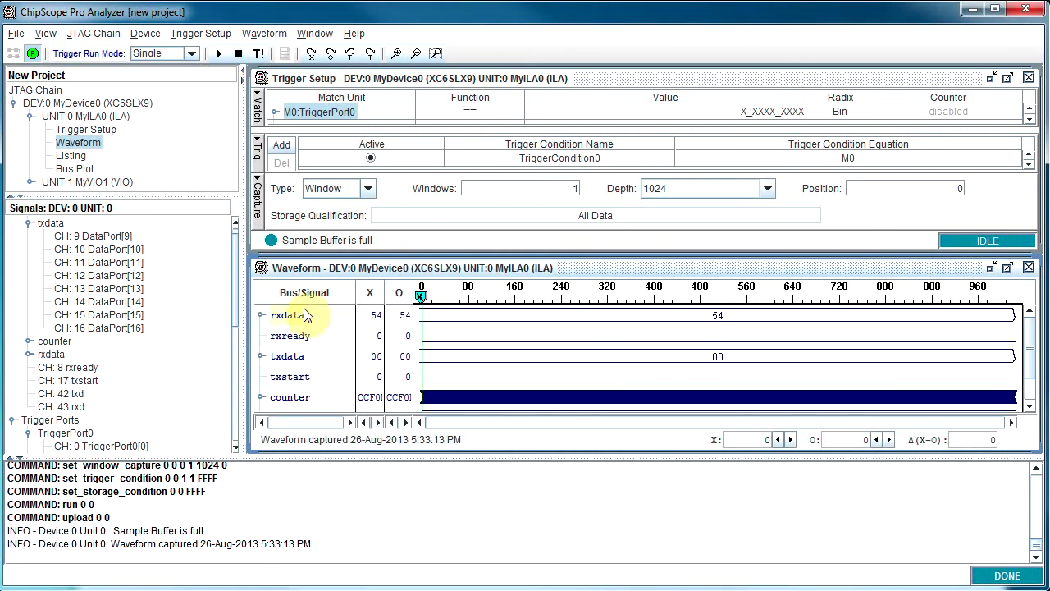
right_click(296, 314)
mouse_move(373, 449)
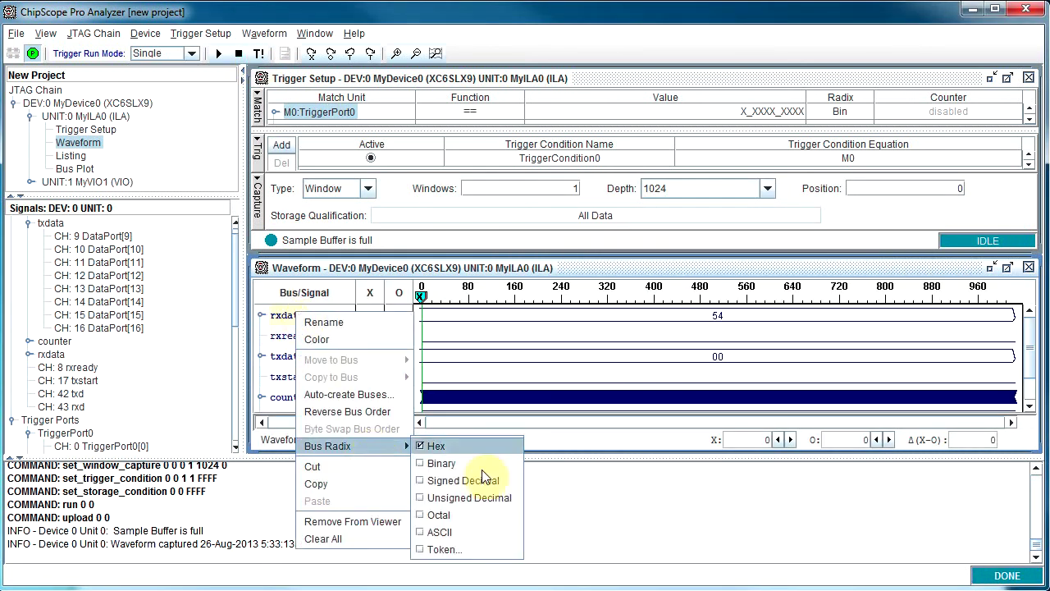
click(472, 531)
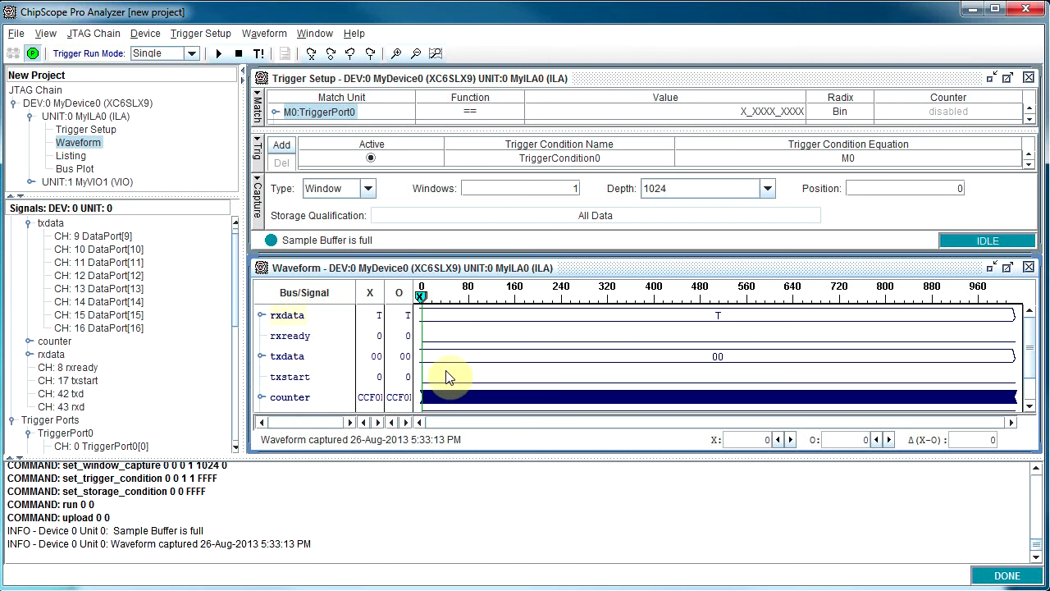
Step: Set the txdata bus radix to ASCII in the waveform
right_click(297, 358)
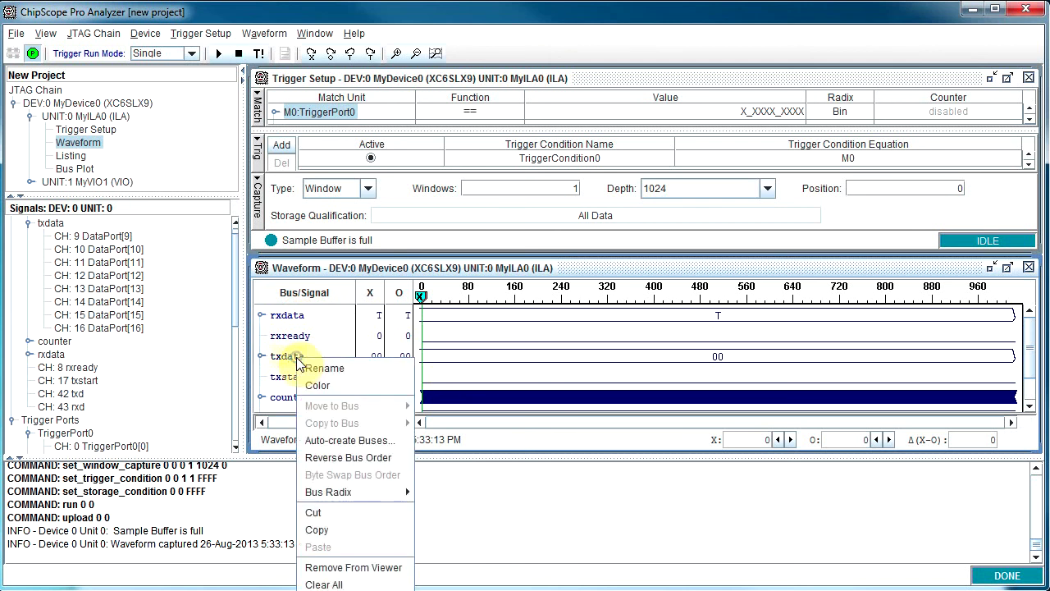
click(385, 486)
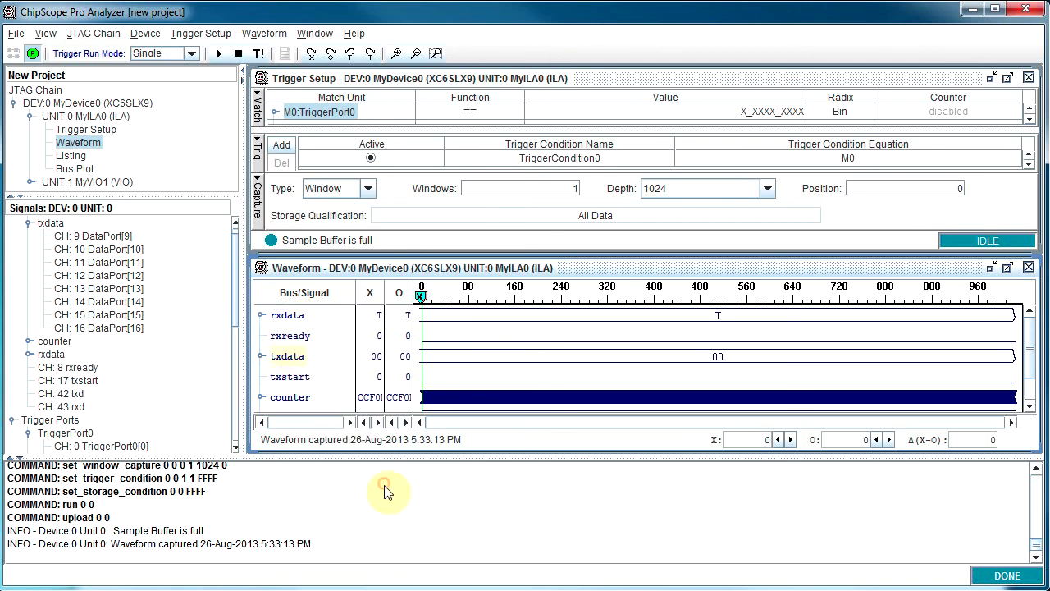
right_click(307, 359)
mouse_move(375, 495)
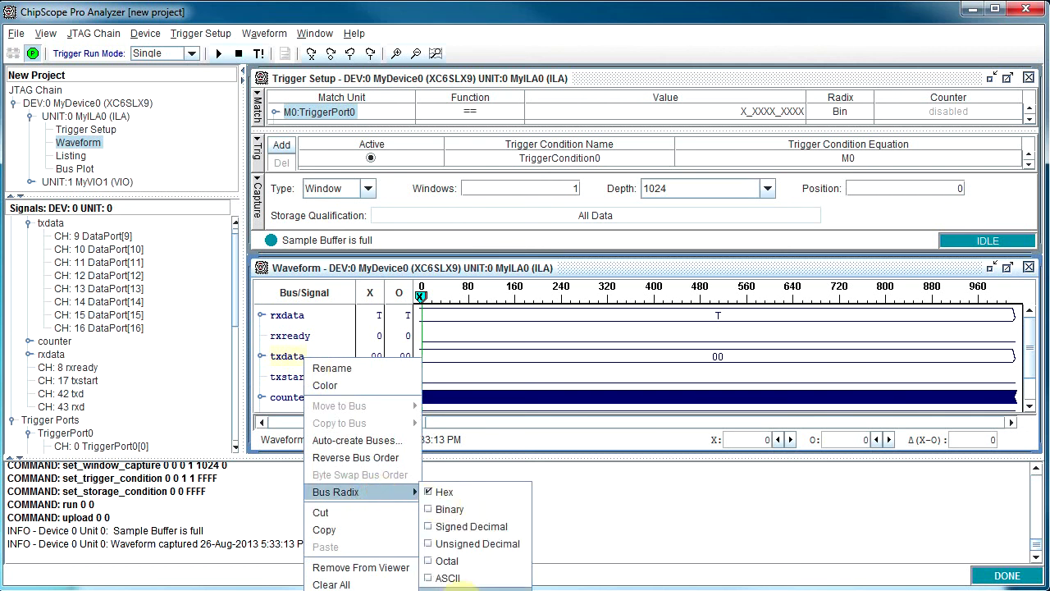
click(456, 582)
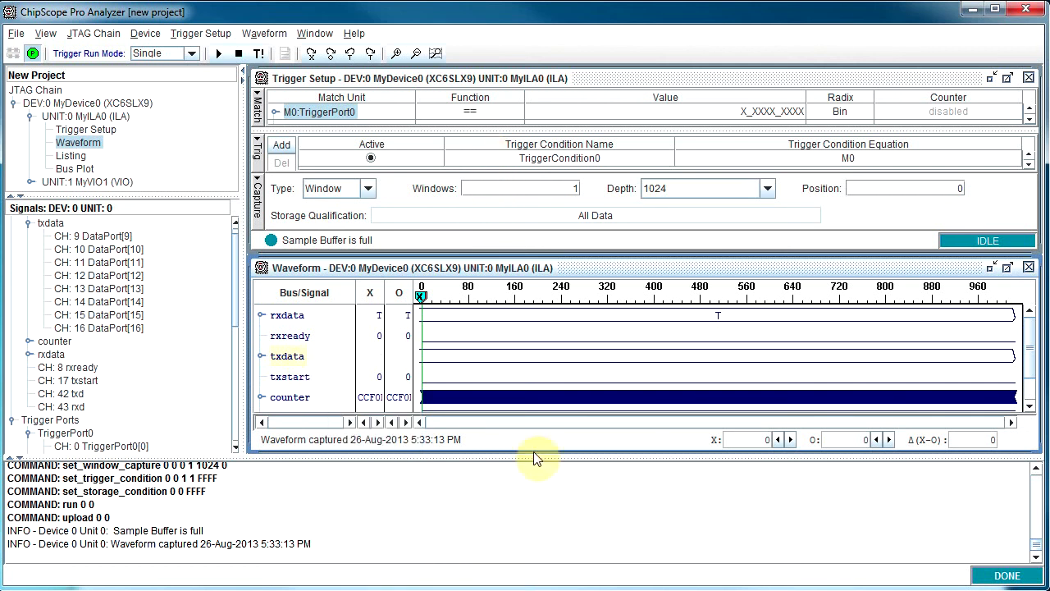
Step: Enlarge the Waveform and Trigger Setup windows and set the leading bit (rxready) of match unit M0:TriggerPort0 to 1
drag(496, 458, 493, 509)
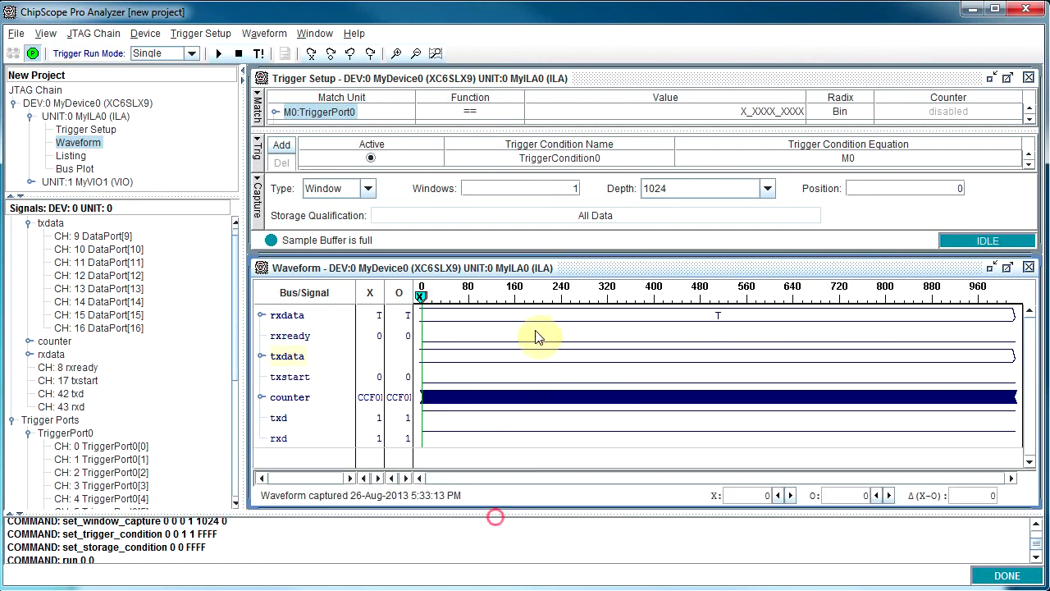
mouse_move(533, 268)
mouse_down()
mouse_move(545, 244)
mouse_move(546, 278)
mouse_up()
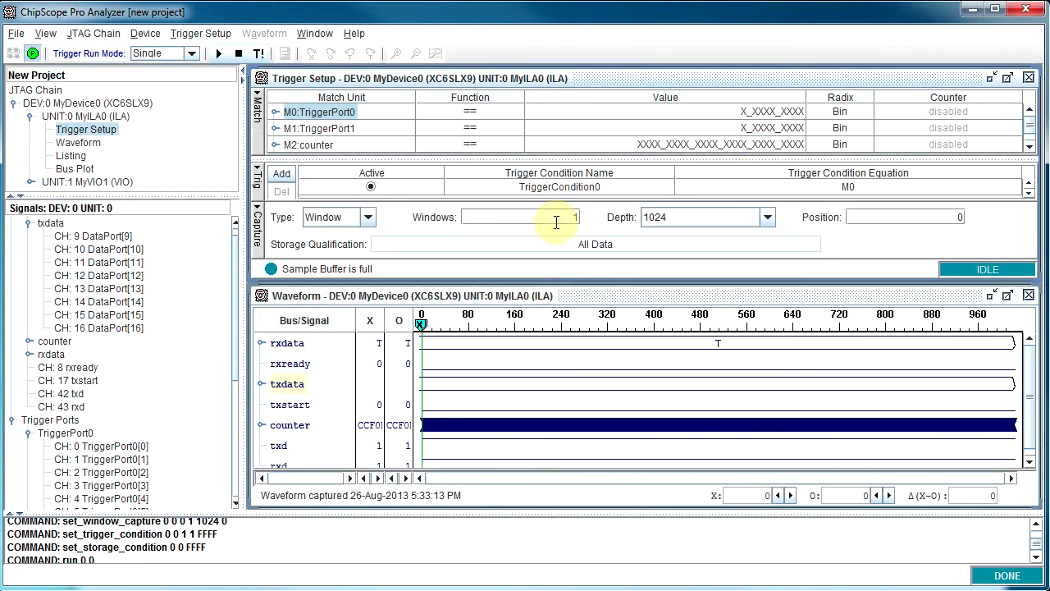
double_click(739, 112)
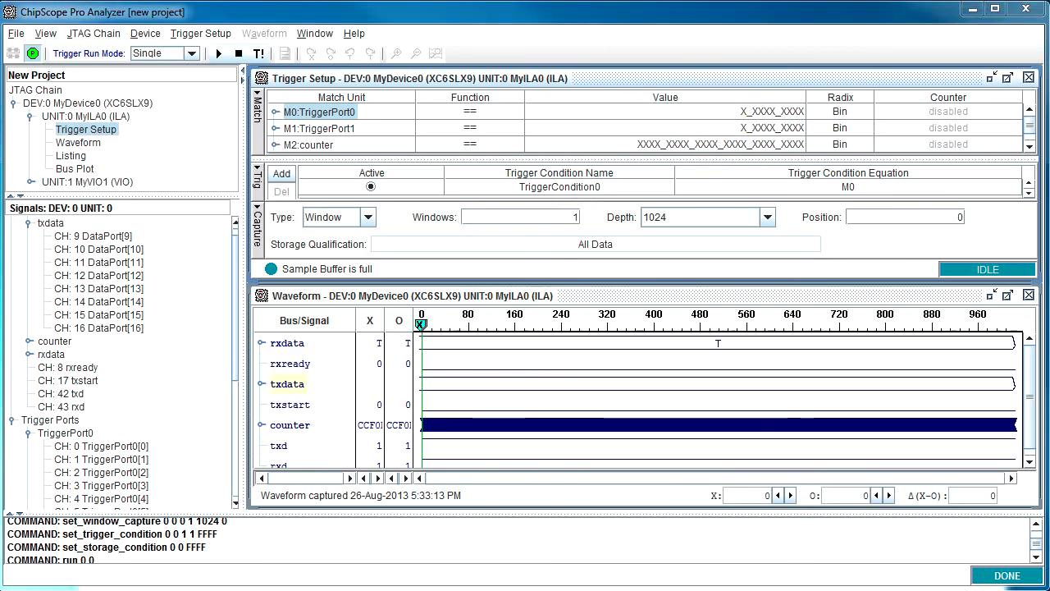
click(793, 110)
text(1)
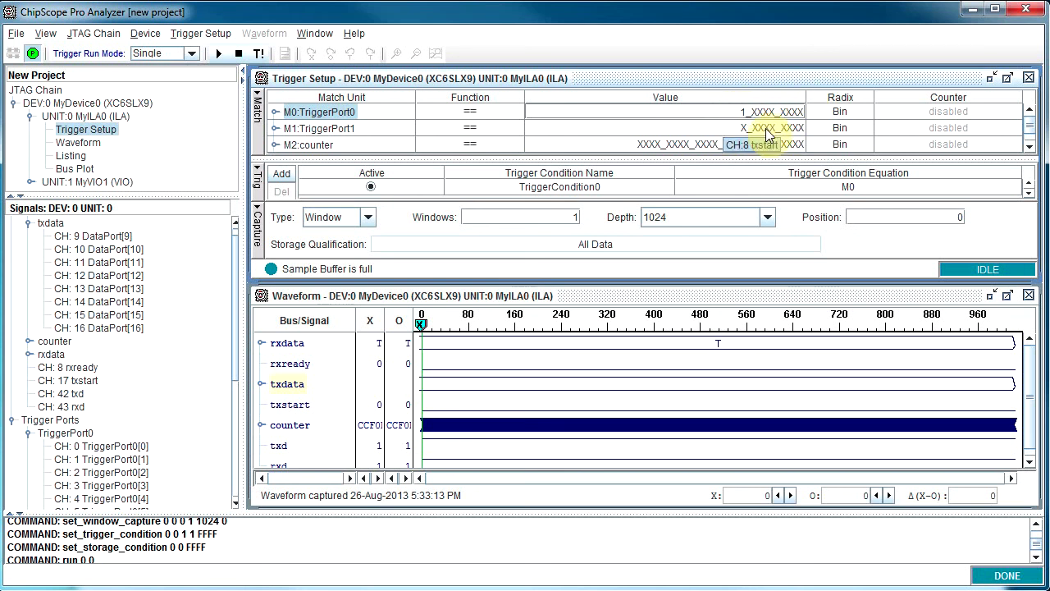
Step: Expand match unit M0:TriggerPort0 to check its individual signals, and collapse it again
right_click(357, 119)
click(357, 119)
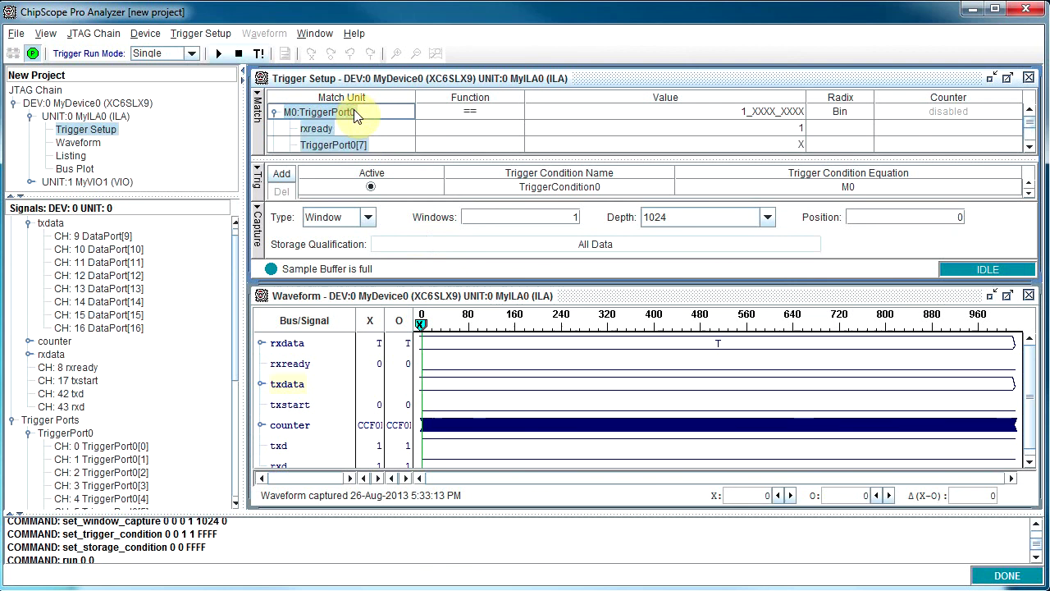
right_click(354, 112)
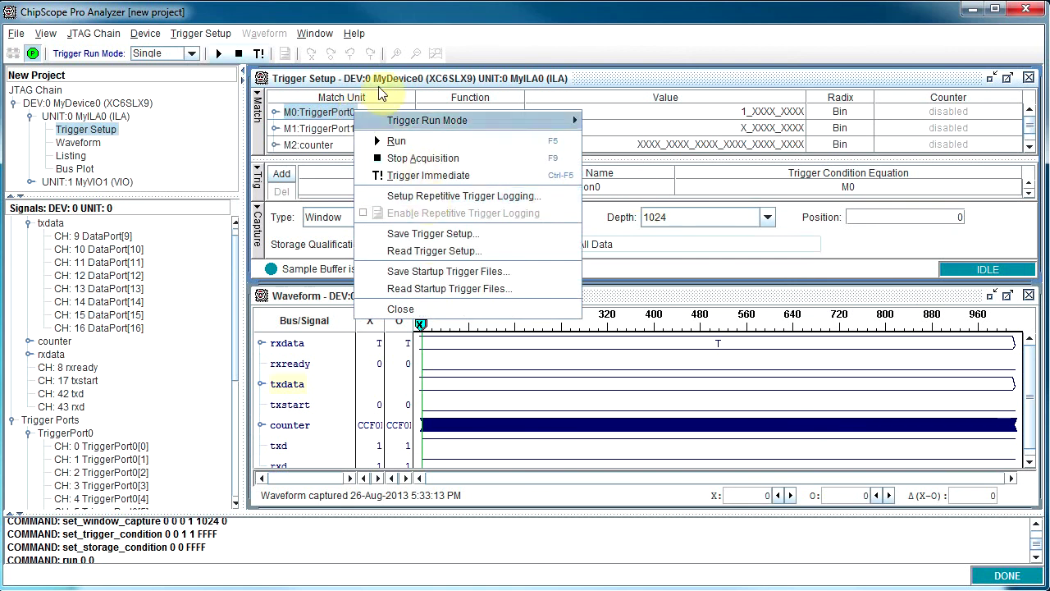
click(343, 120)
click(343, 119)
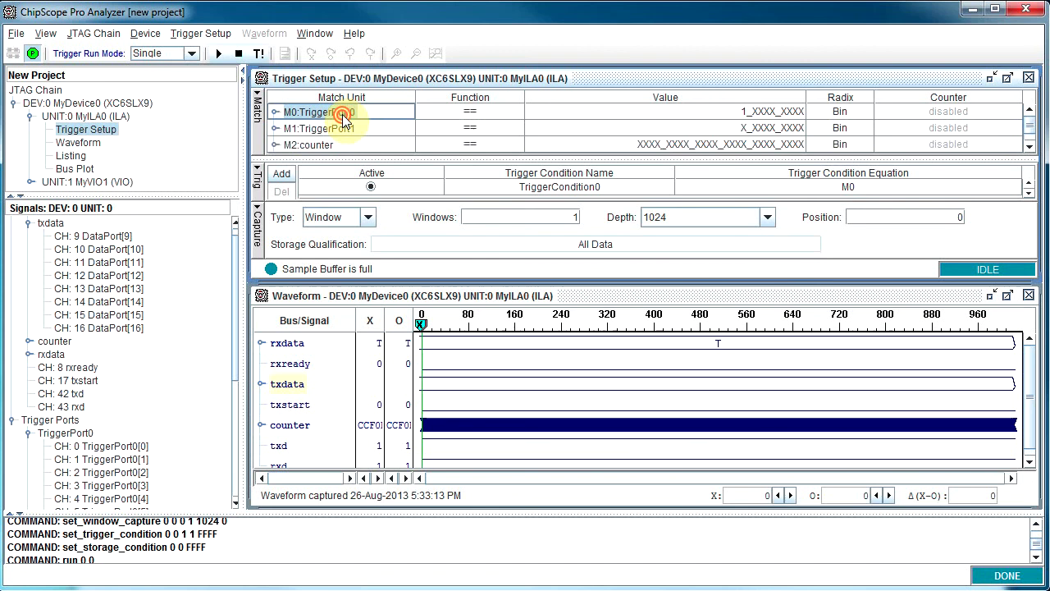
click(279, 111)
click(279, 112)
Step: Review the equation of TriggerCondition0 and accept it with only match unit M0 enabled
double_click(547, 185)
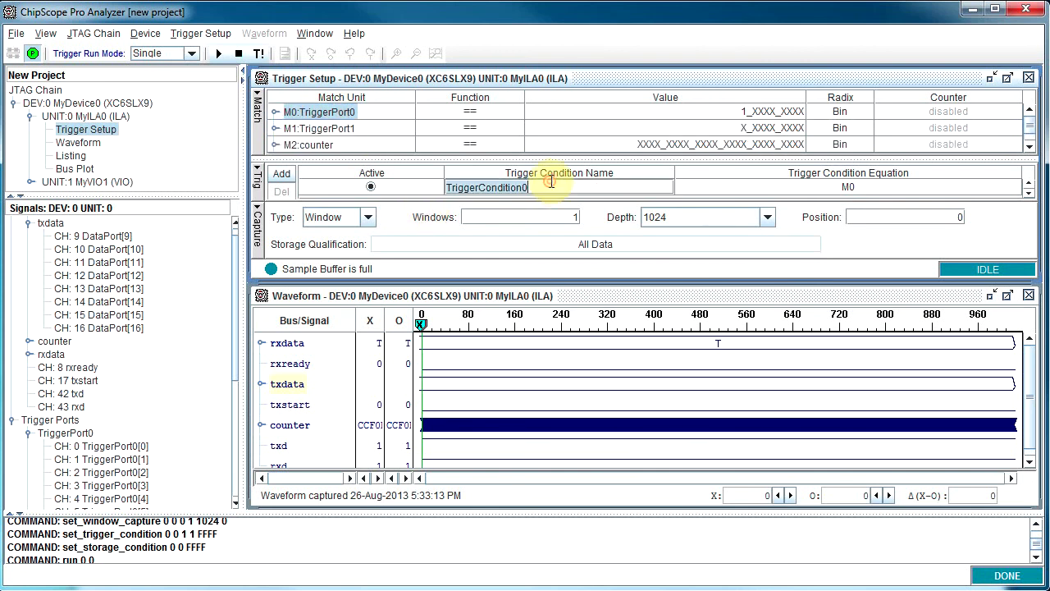
key(End)
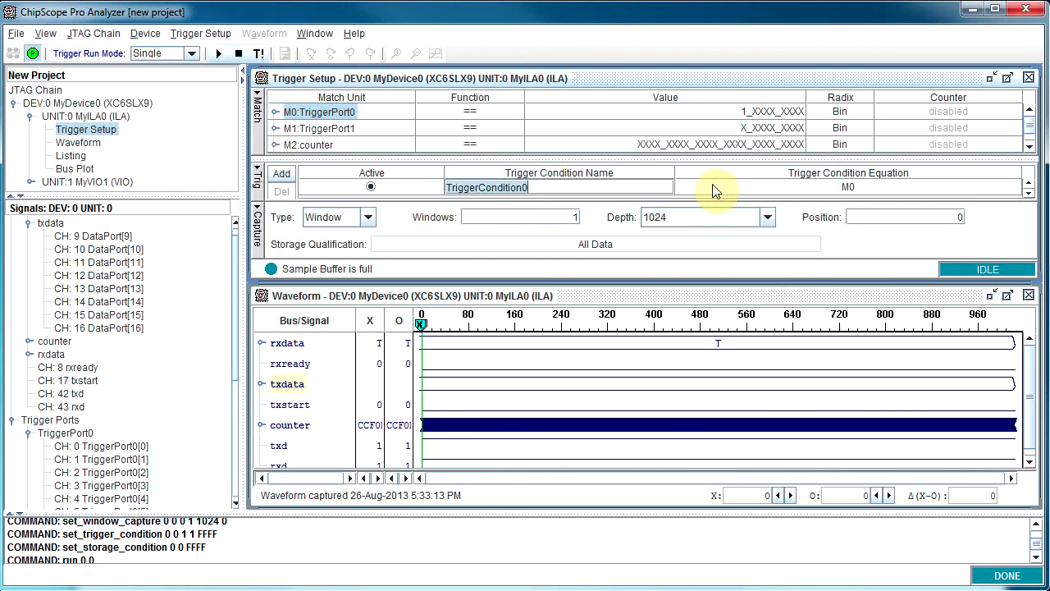
click(727, 187)
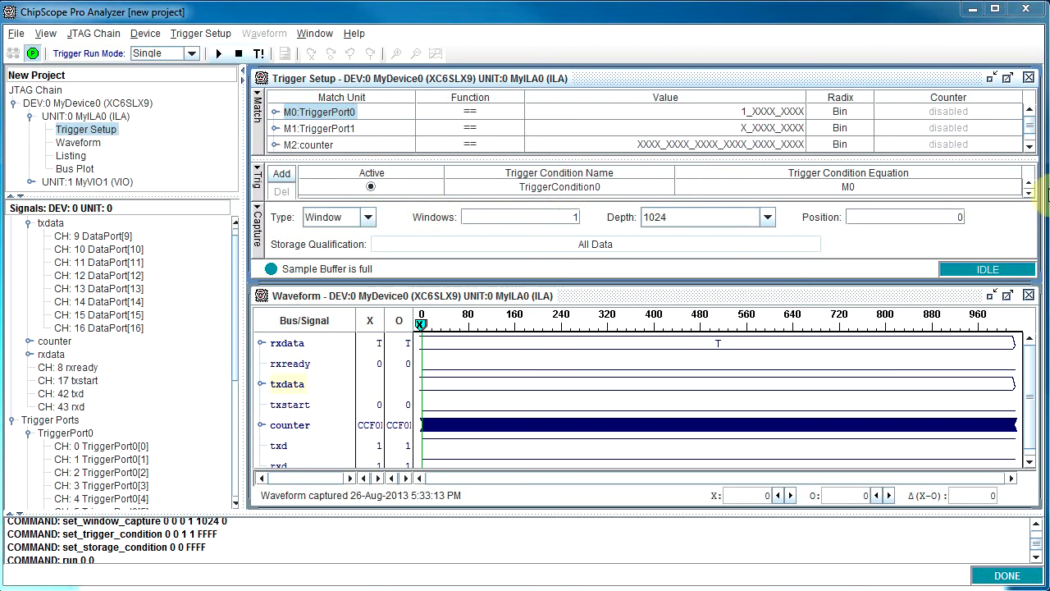
click(727, 187)
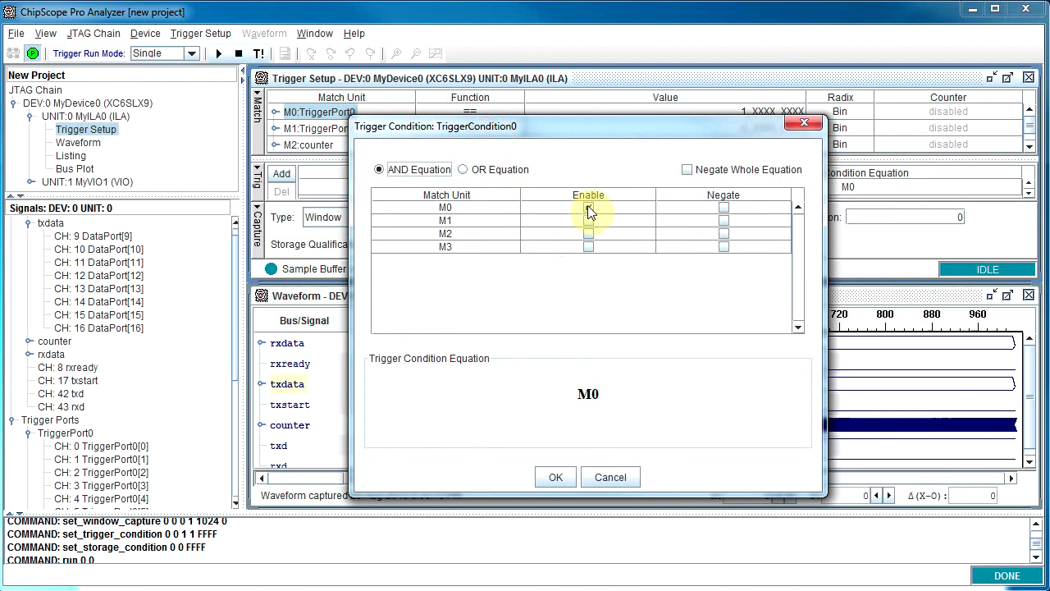
click(455, 210)
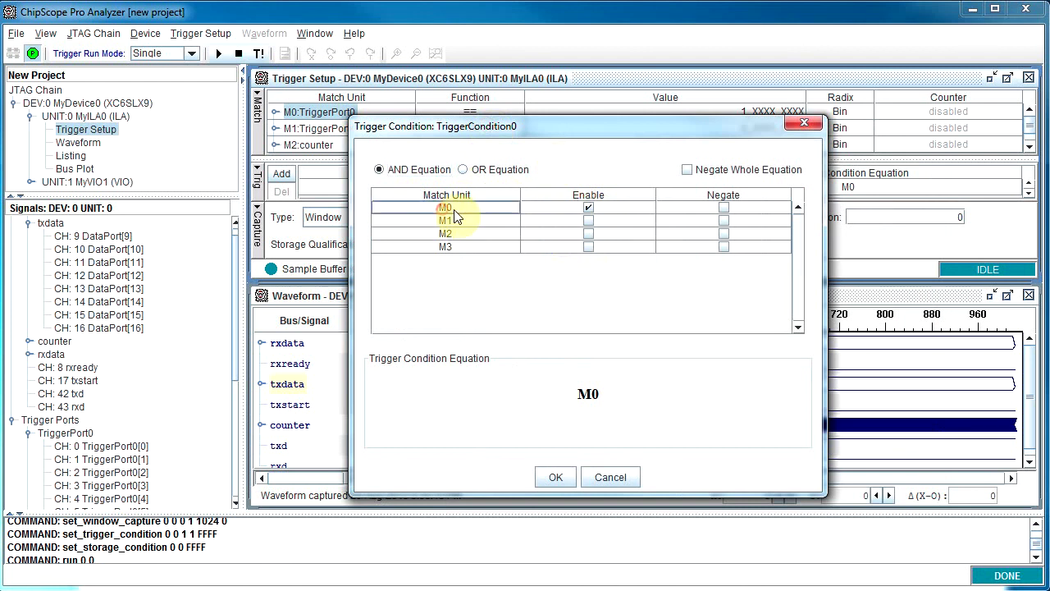
click(590, 221)
click(589, 220)
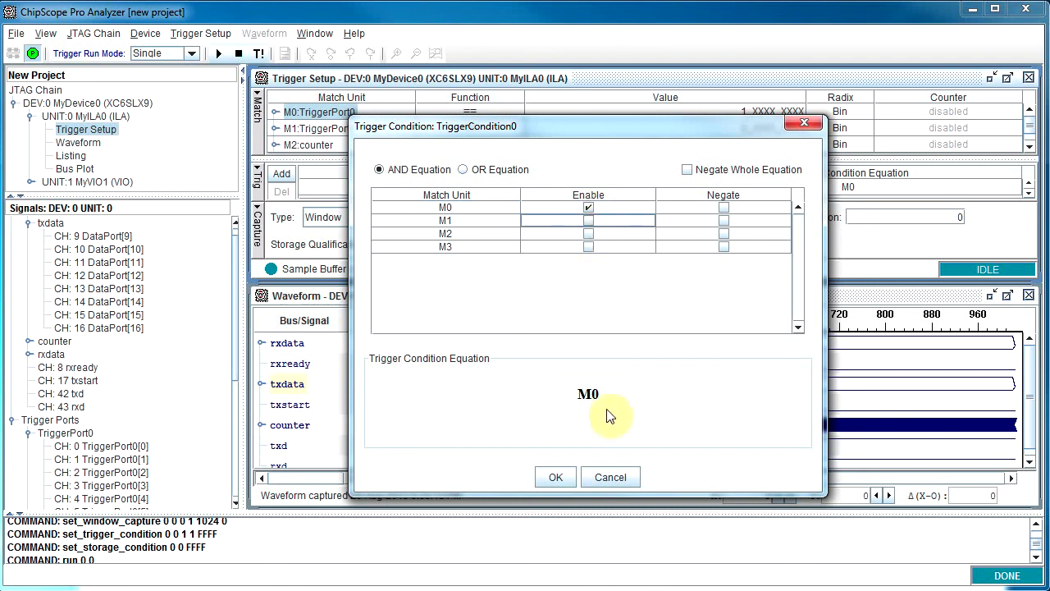
click(554, 477)
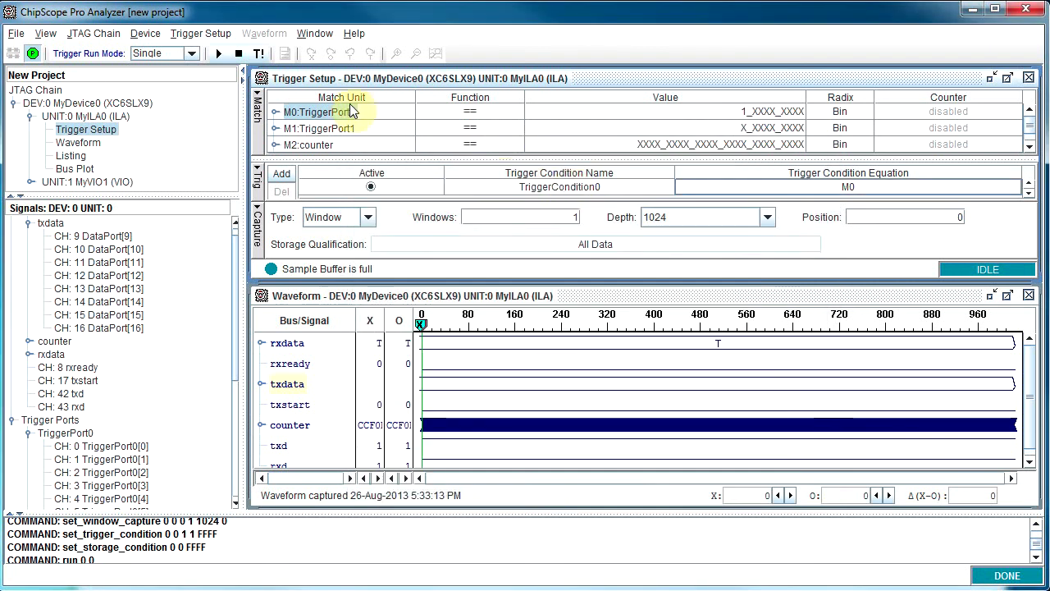
Step: Rename the trigger condition as ReadyHigh
double_click(532, 189)
text(ReadyHigh)
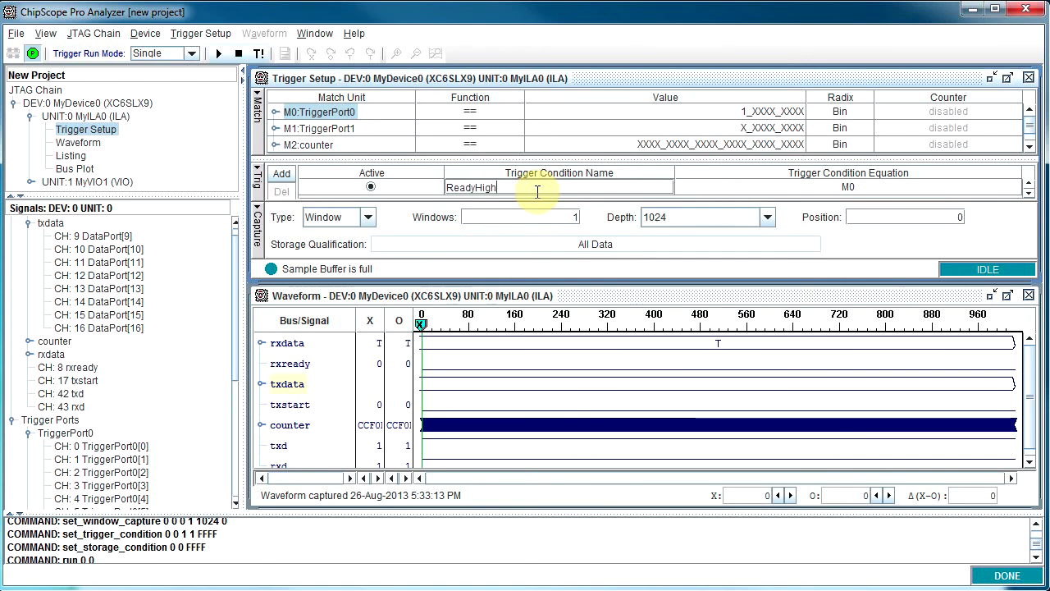
key(Return)
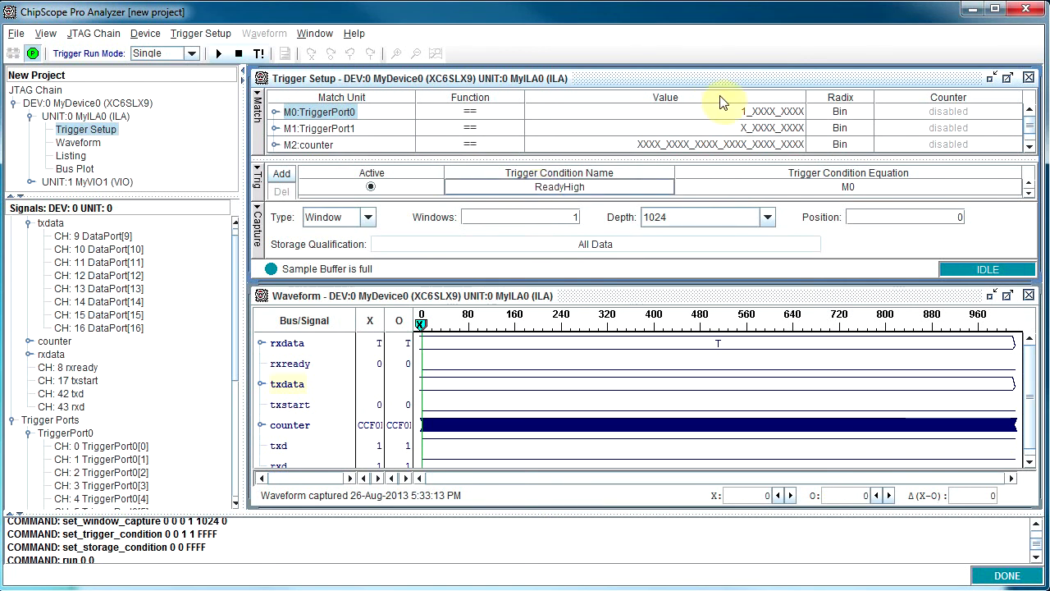
Step: Arm the single-run trigger, send B from Termite, and return to the captured waveform in ChipScope Pro Analyzer
click(218, 53)
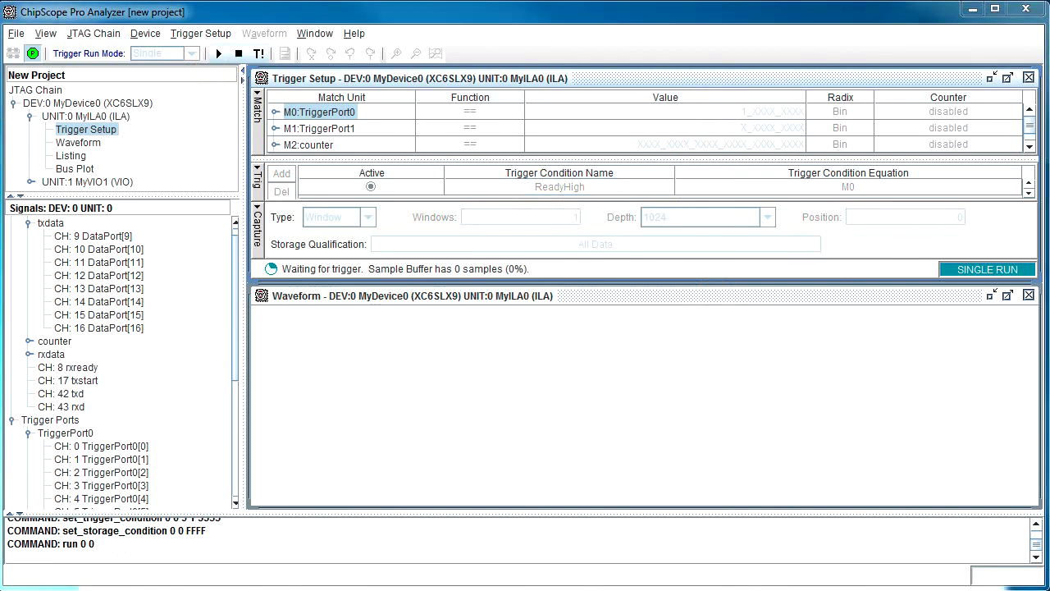
key(alt+Tab)
click(580, 483)
text(B)
key(Return)
click(418, 369)
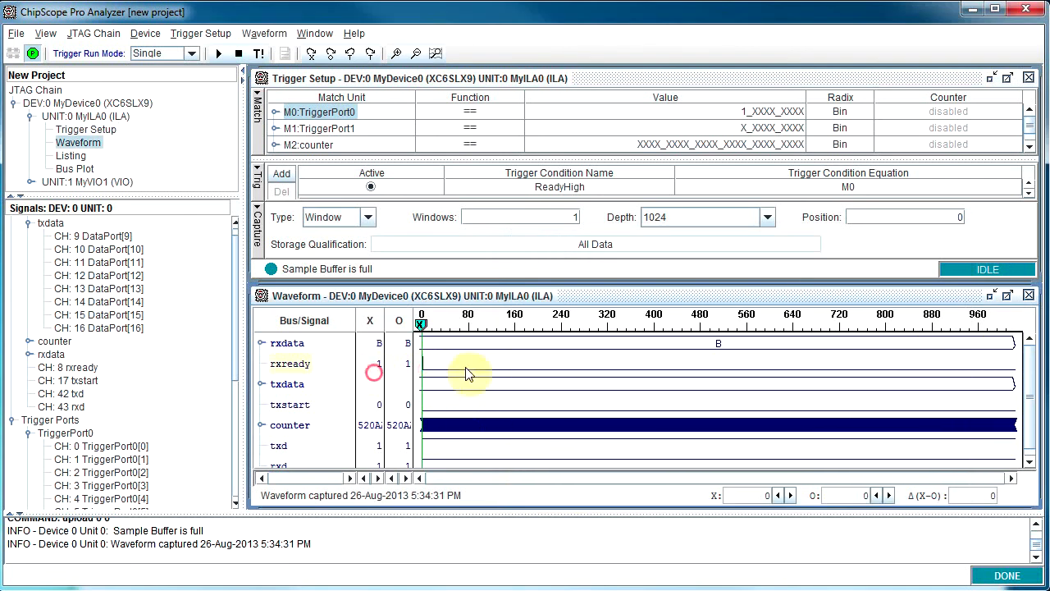
Step: Set the capture position to 120 and arm the single-run trigger again
click(925, 219)
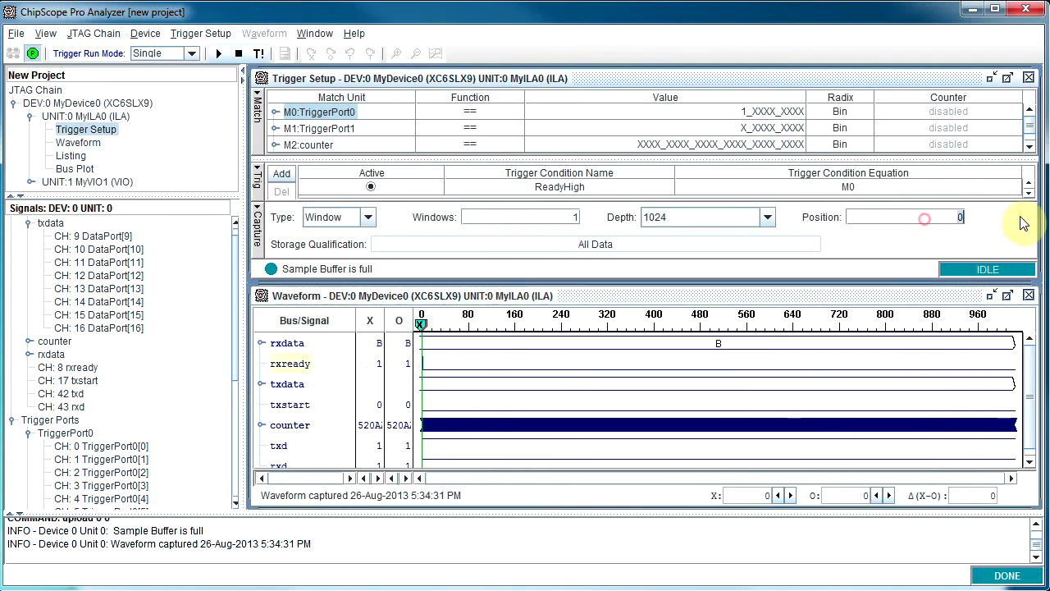
text(120)
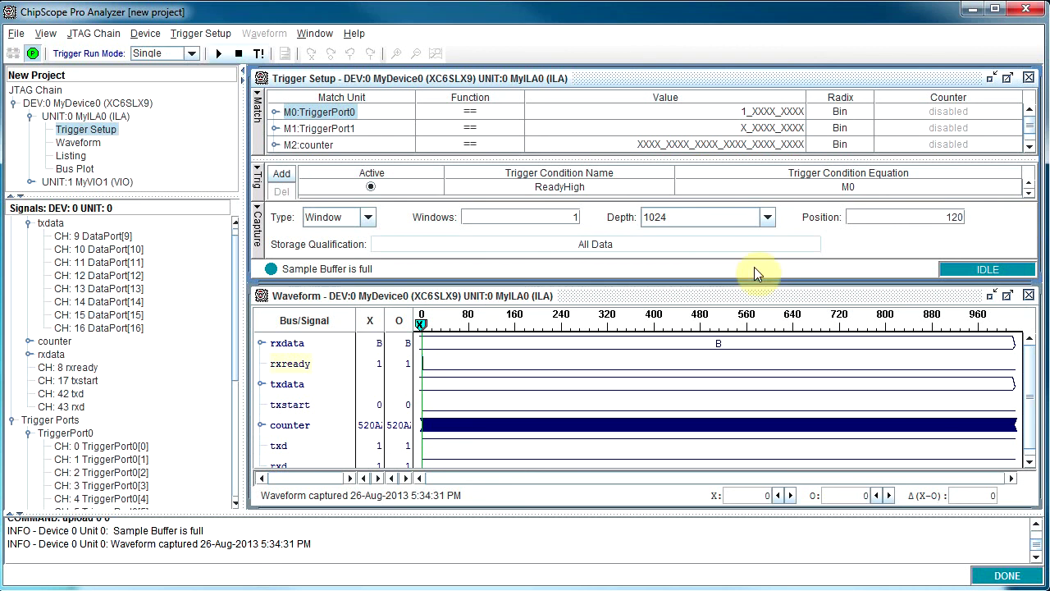
click(219, 54)
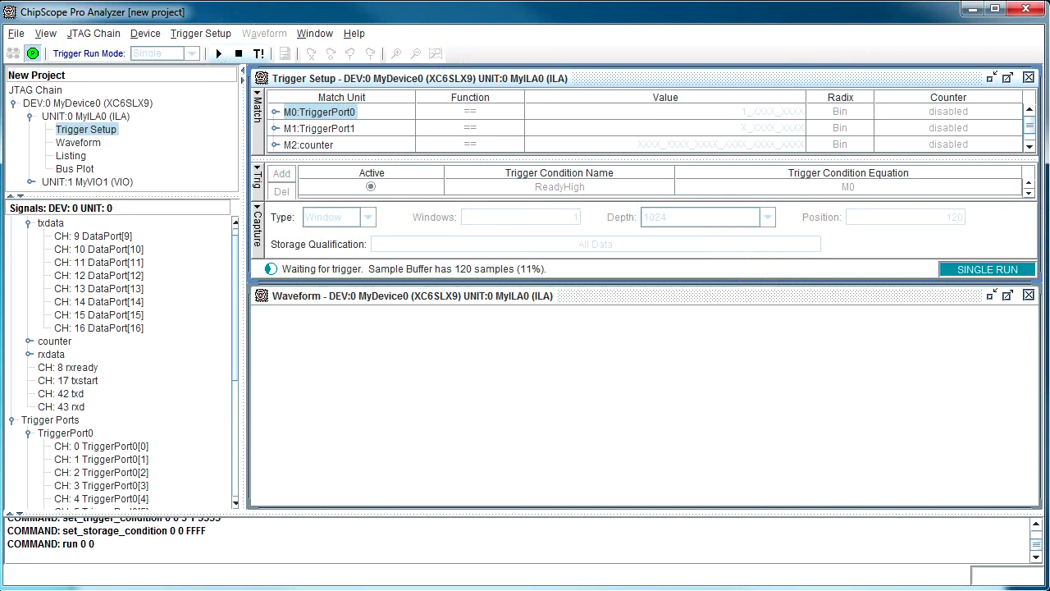
Step: Switch to Termite and send AB to fire the trigger, then return to the waveform in ChipScope Pro Analyzer
key(alt+Tab)
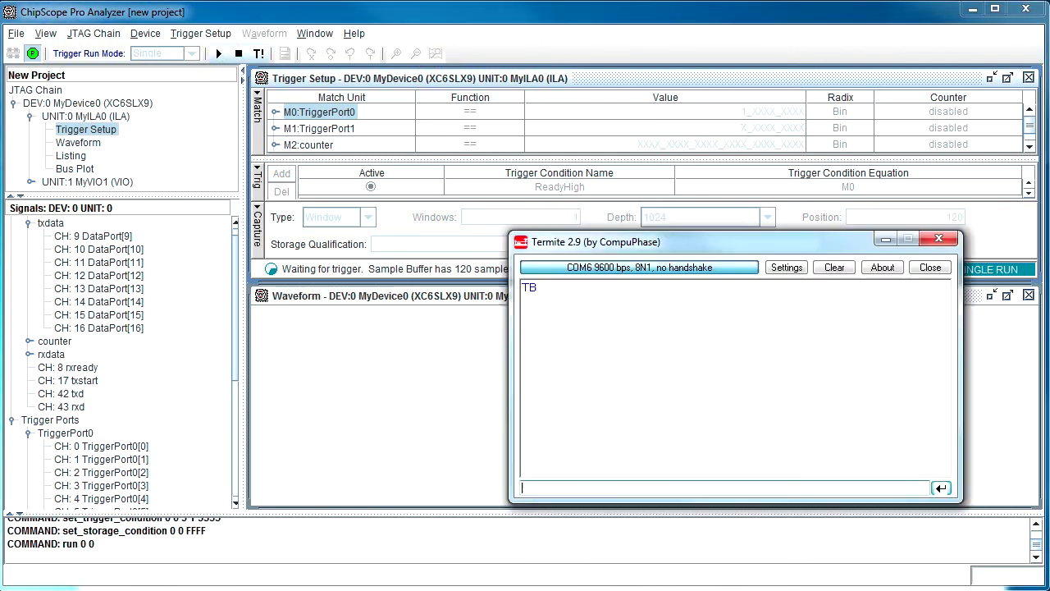
click(615, 490)
text(AB)
key(Return)
click(412, 381)
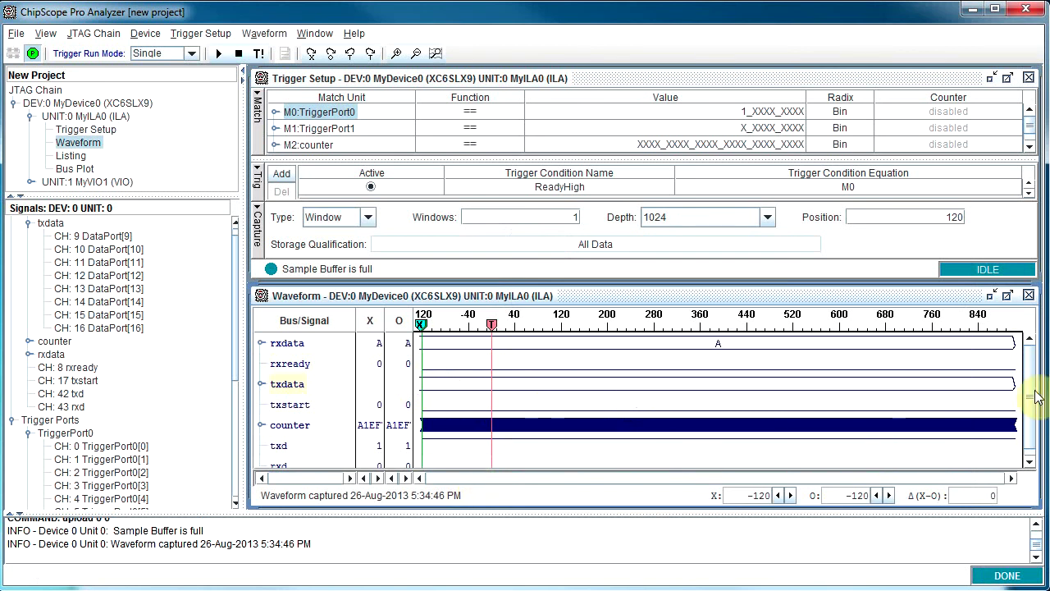
Step: Examine the rxready pulse around the trigger point in the captured waveform, then fit the whole capture in view
drag(490, 372, 586, 415)
click(491, 348)
mouse_move(588, 362)
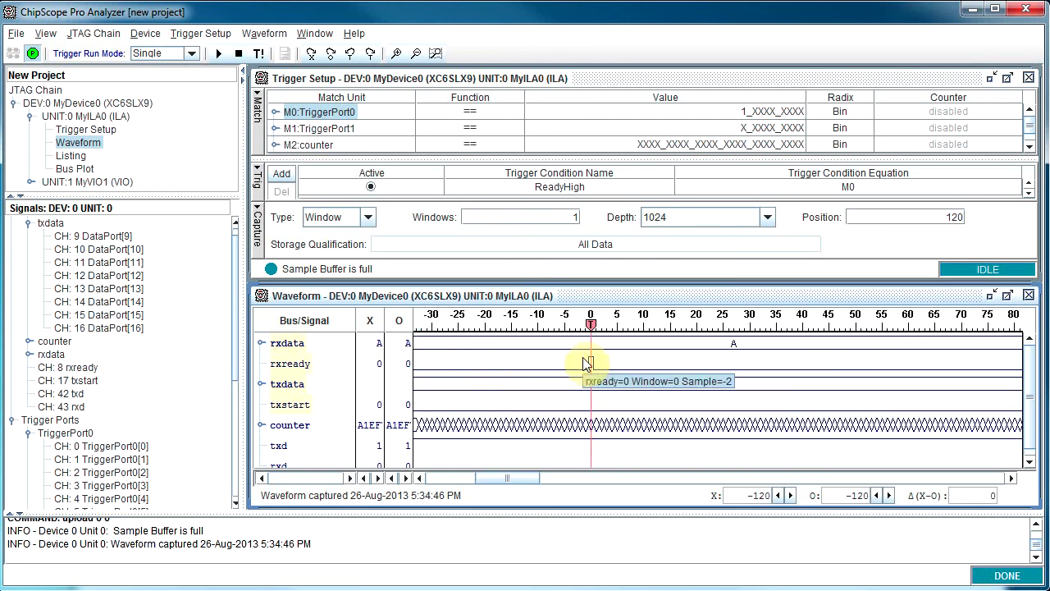
mouse_move(591, 384)
drag(1027, 366, 1026, 340)
right_click(507, 384)
mouse_move(531, 398)
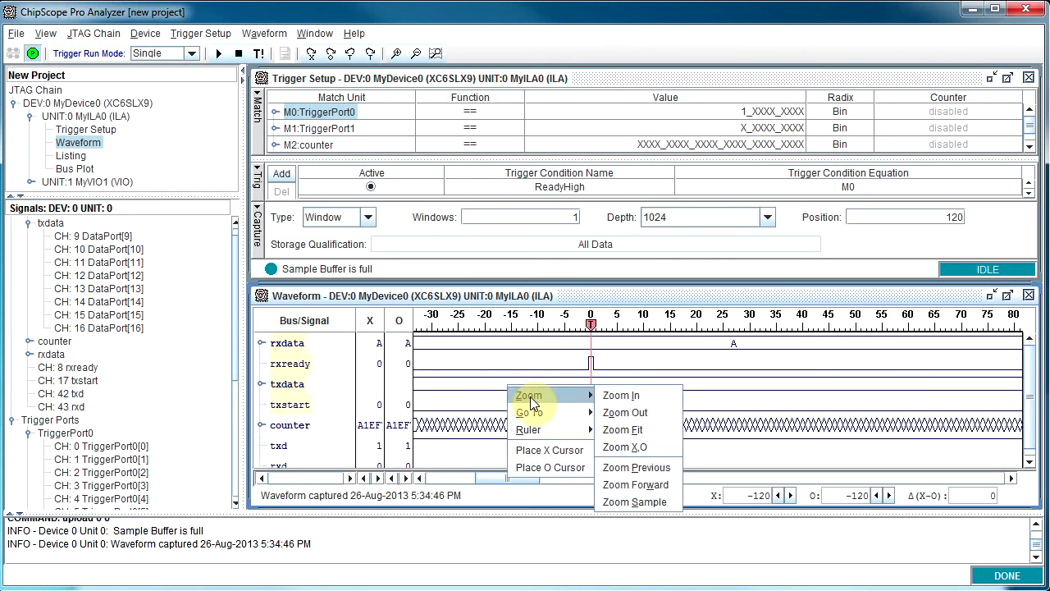
click(655, 430)
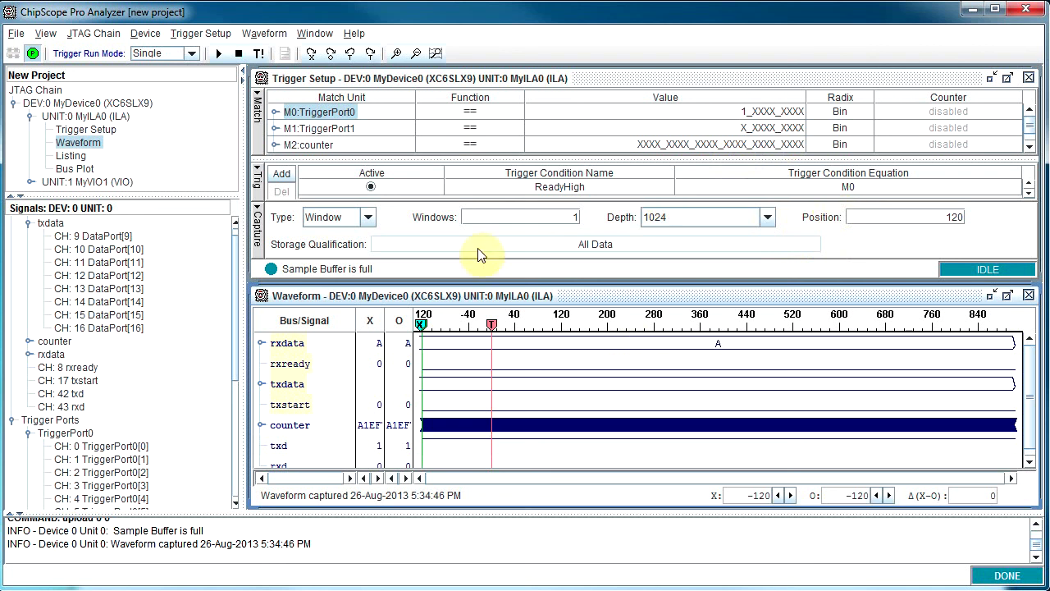
Step: Set the capture position to 2, the number of windows to 16 and the depth to 64
click(936, 218)
drag(936, 219, 1049, 220)
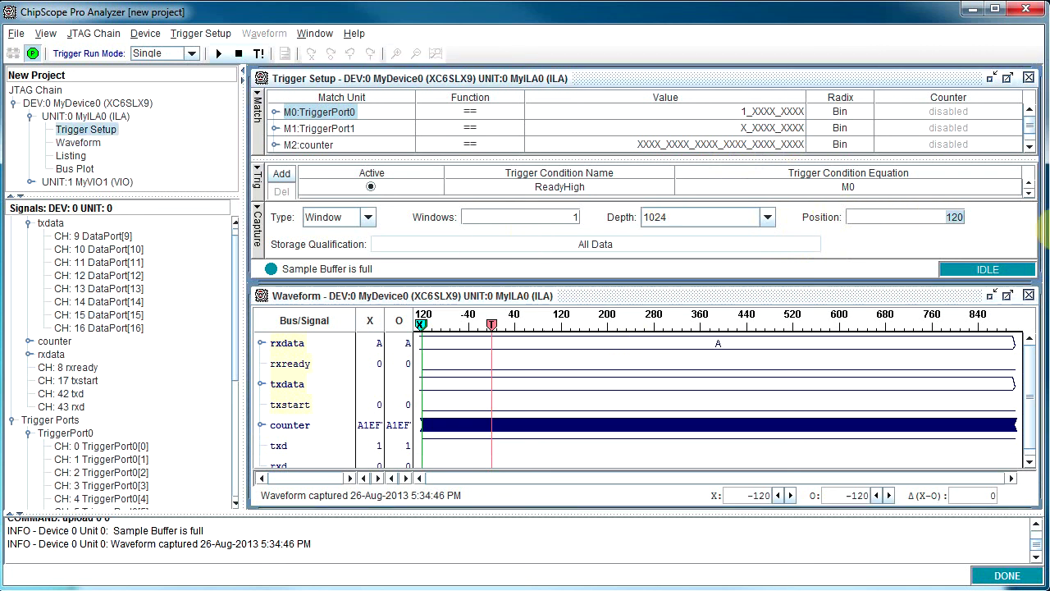
text(2)
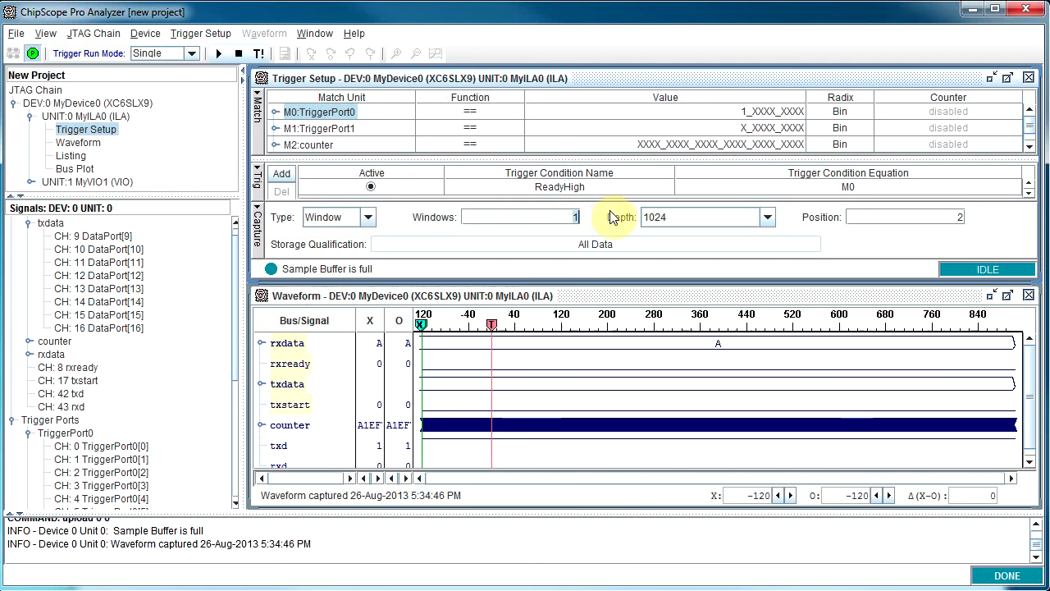
text(16)
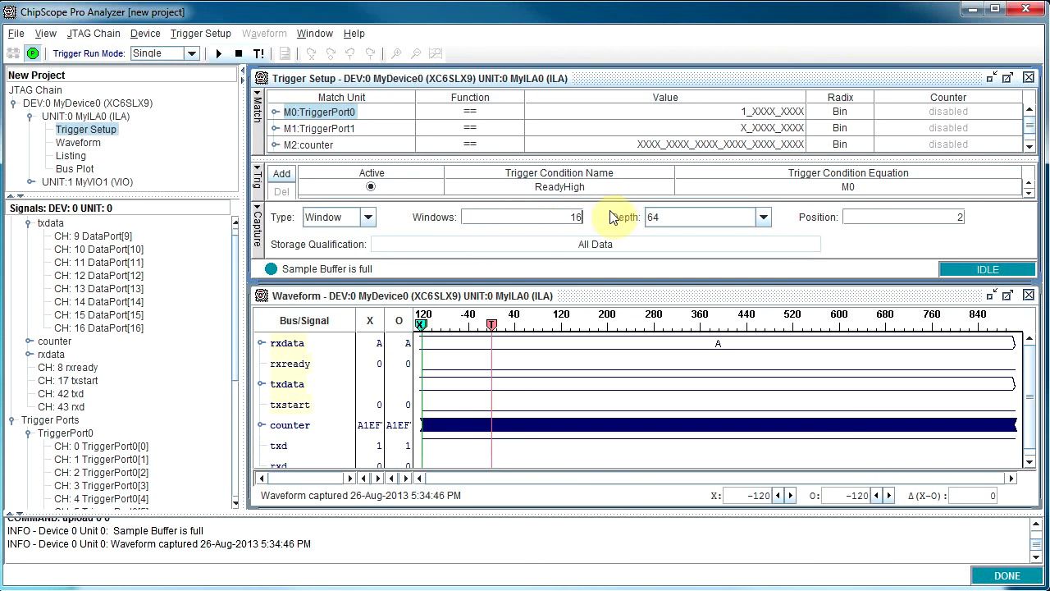
click(763, 217)
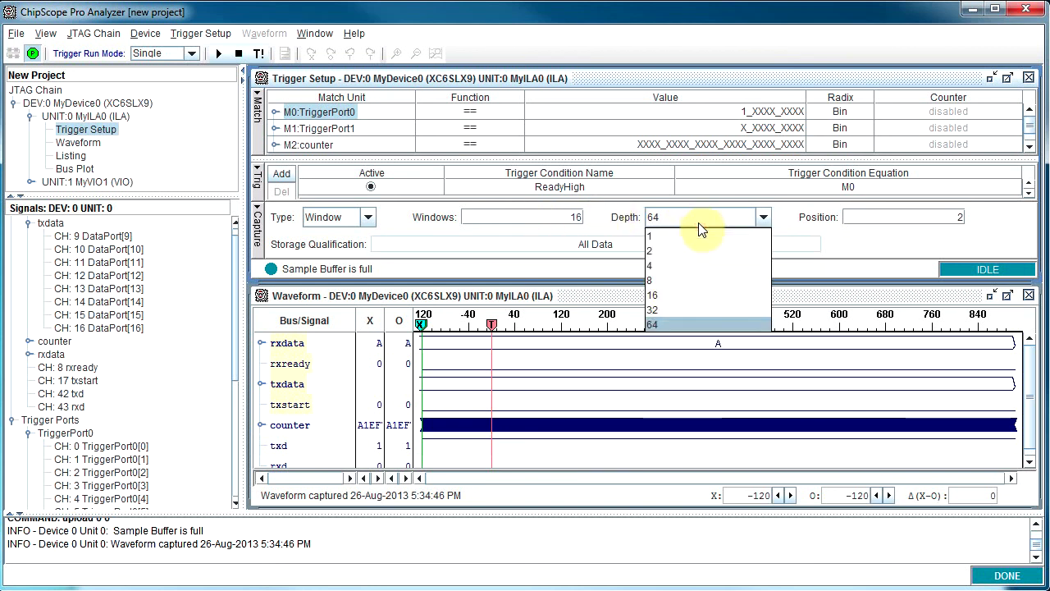
click(675, 322)
Step: Set the capture to 64 windows with the trigger position at 4
double_click(575, 217)
text(35)
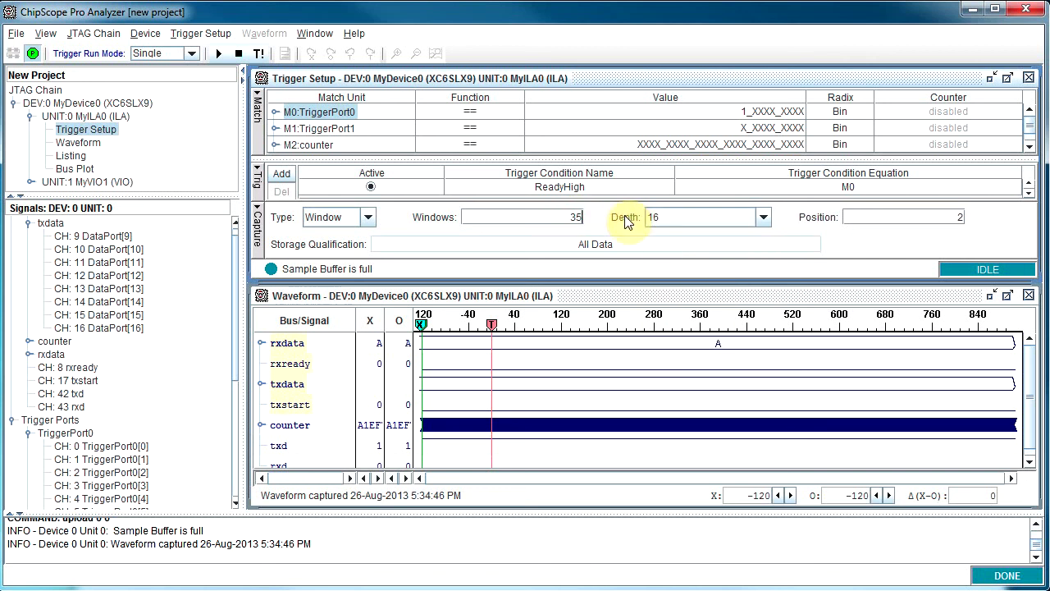
key(BackSpace)
key(BackSpace)
text(64)
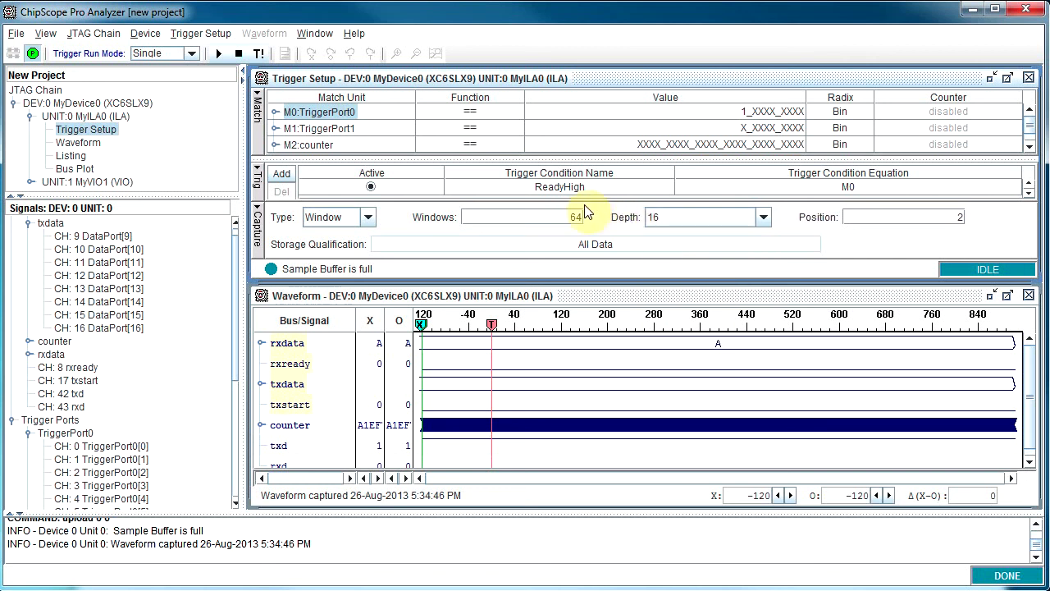
click(921, 217)
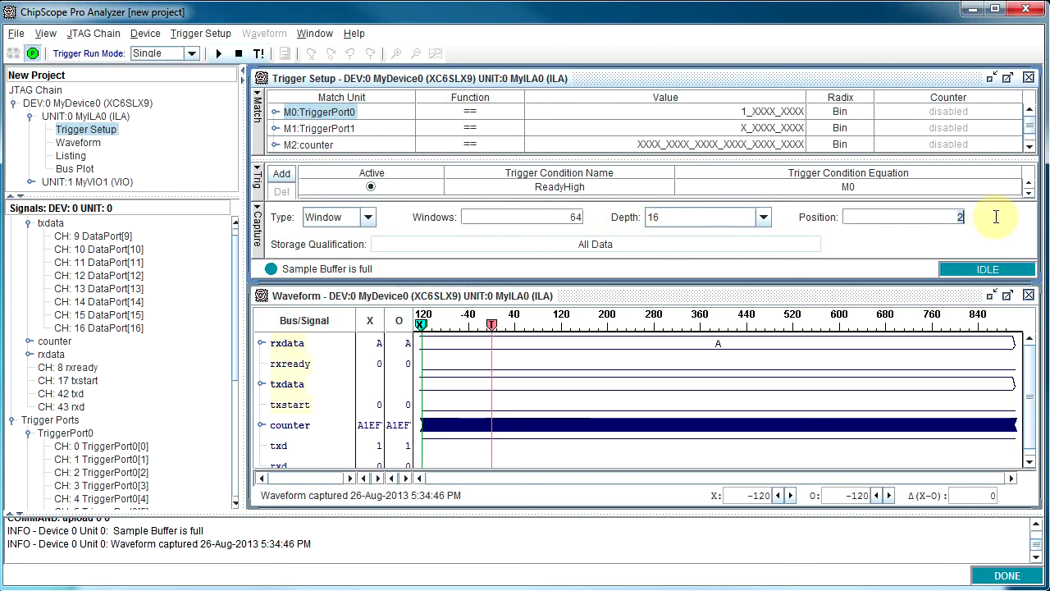
key(BackSpace)
text(4)
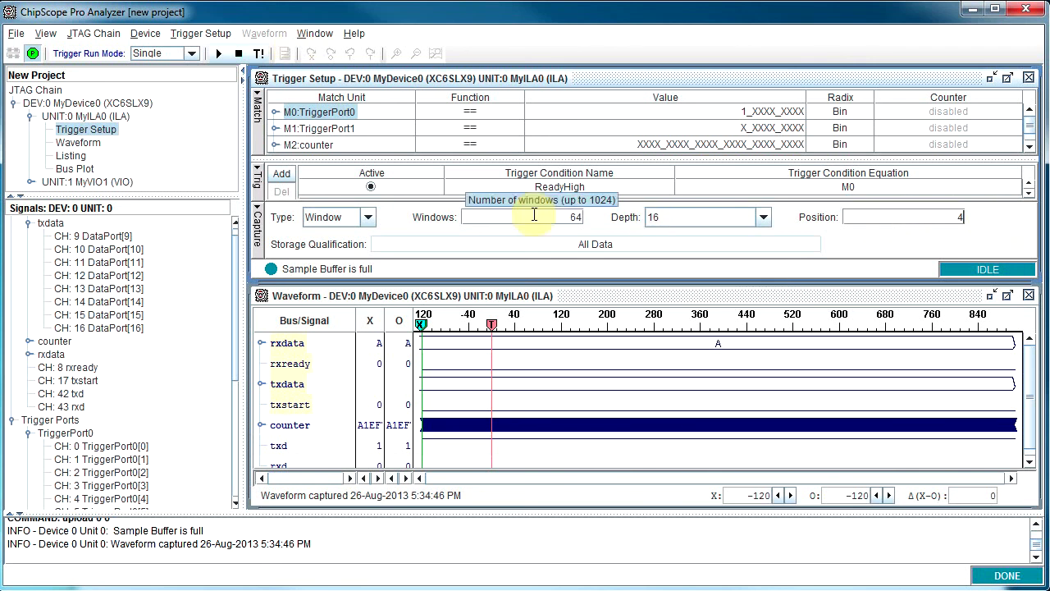
Step: Arm the single-run trigger, then switch to Termite and clear its received text
click(220, 53)
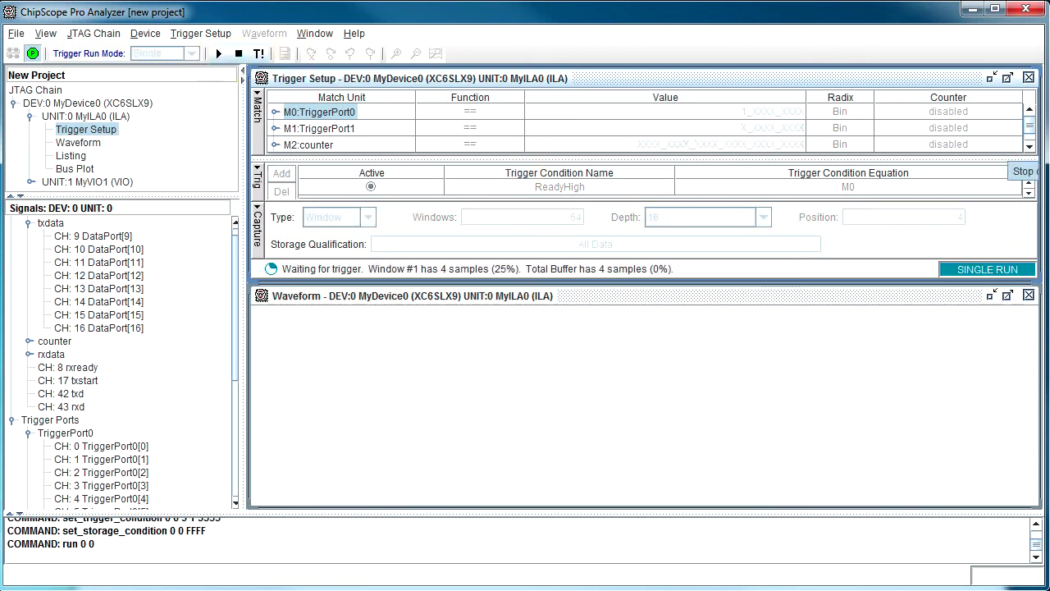
key(alt+Tab)
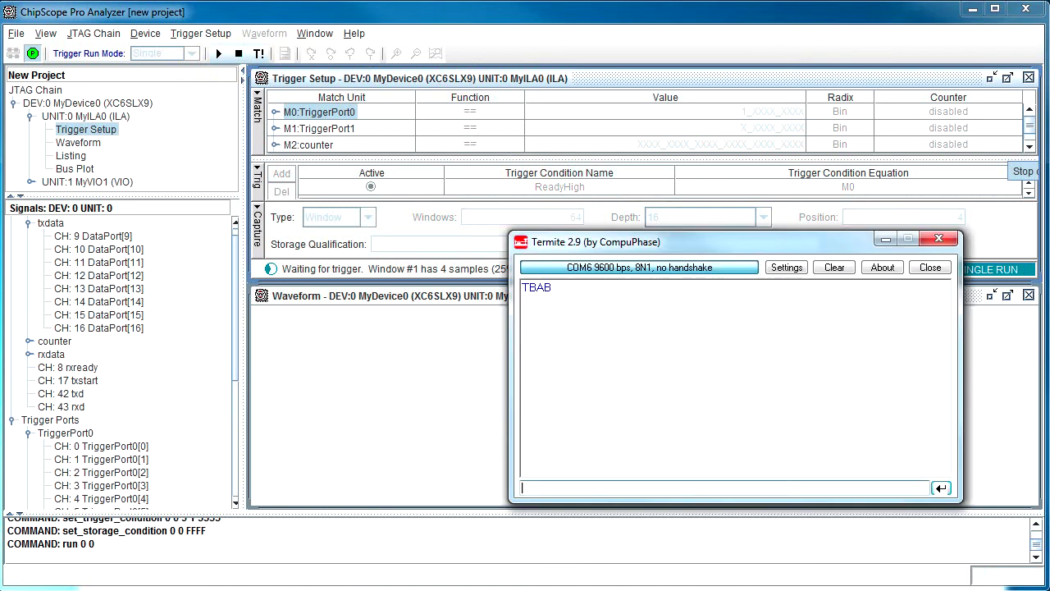
drag(686, 244, 571, 344)
click(726, 374)
drag(716, 347, 738, 323)
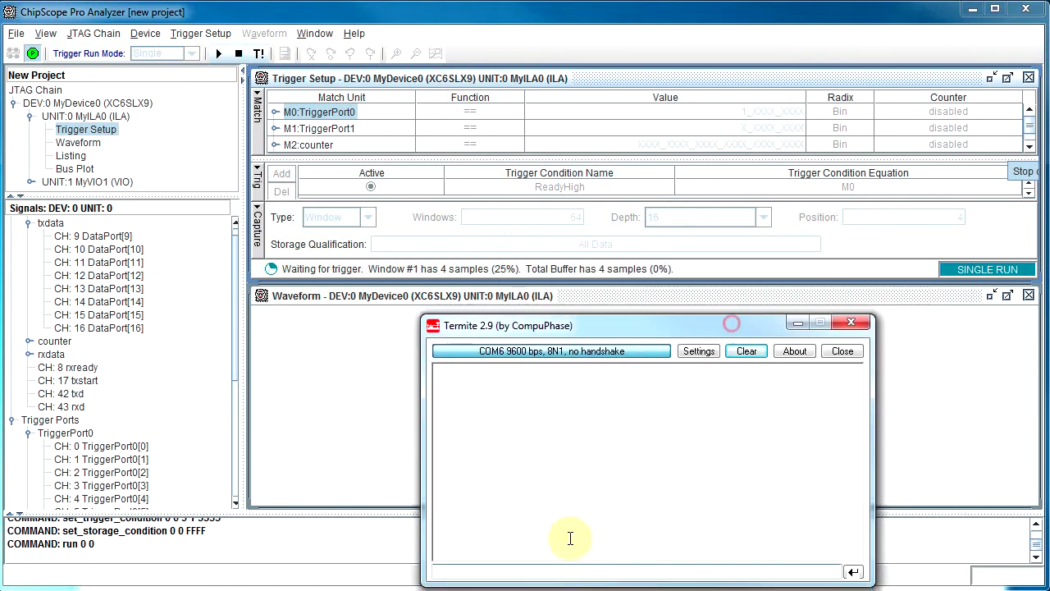
Step: Send Hello and World as two separate messages from Termite
text(Hello)
key(Return)
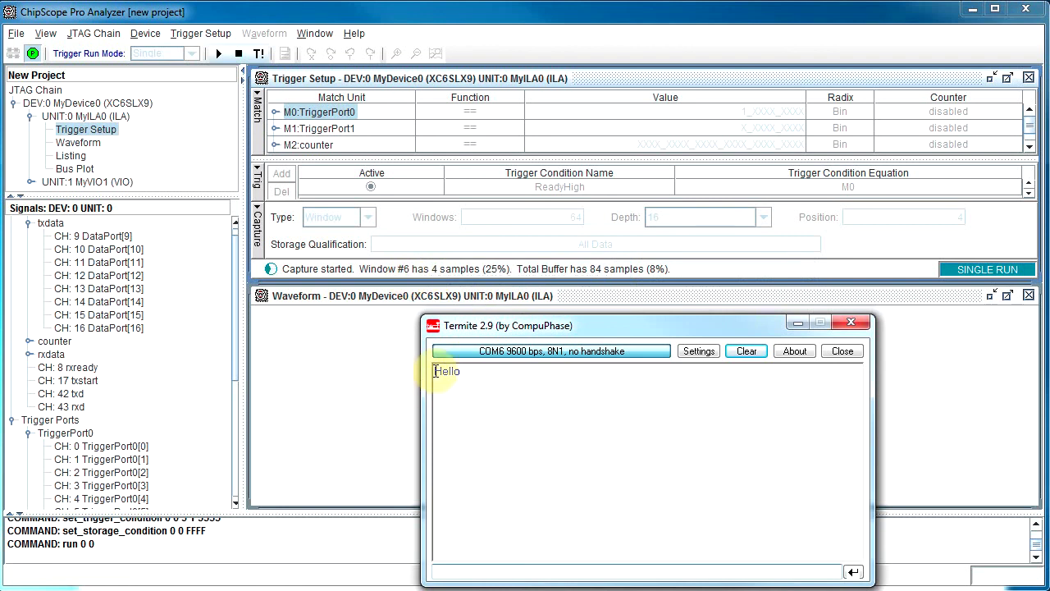
drag(434, 374, 469, 369)
click(485, 379)
click(476, 571)
text(World)
key(Return)
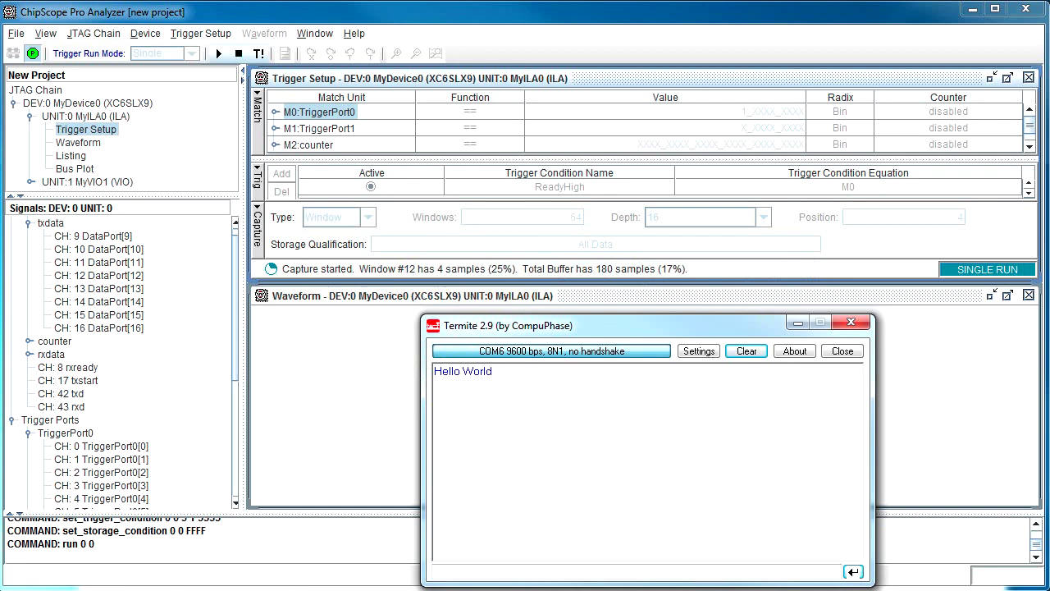
Step: Send "How Are You?", "This is a Test of Chipscope?" and "This is almost done!" to fill the remaining capture windows
text(How Are You?)
key(Return)
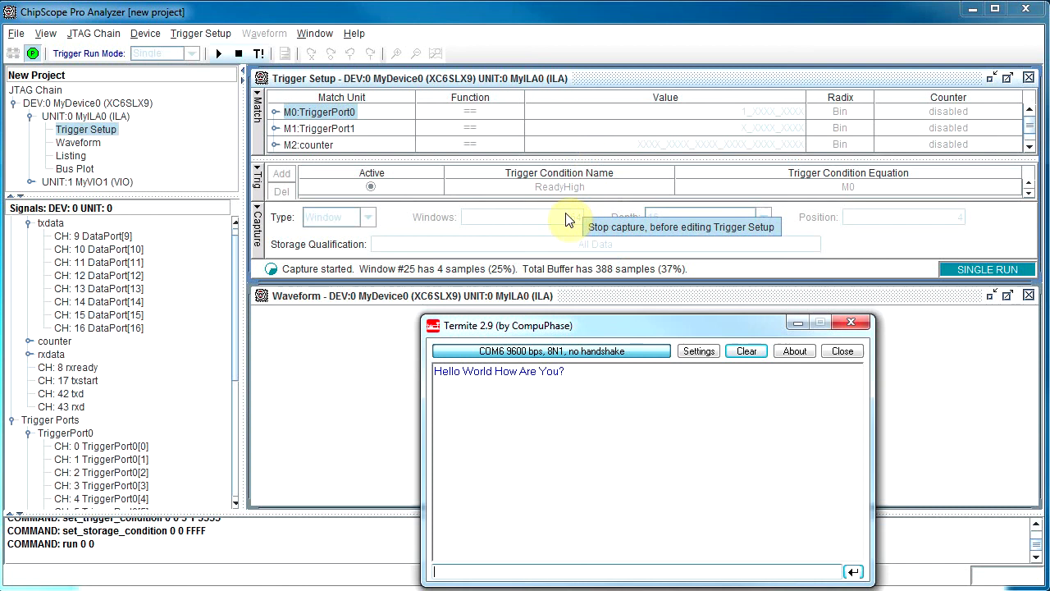
text(This is a Test of Chipscope?)
key(Return)
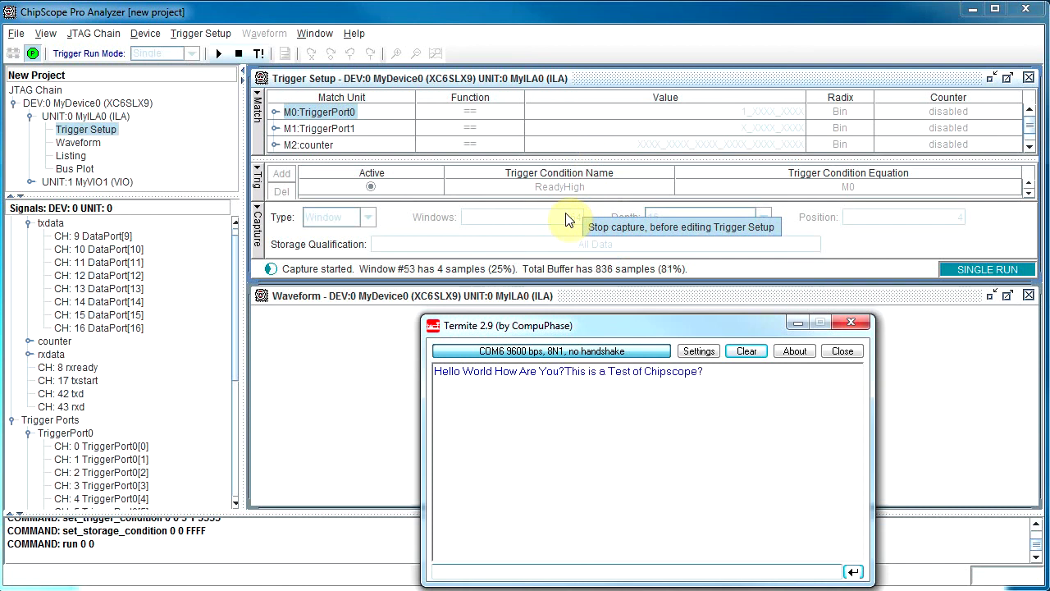
text(This is)
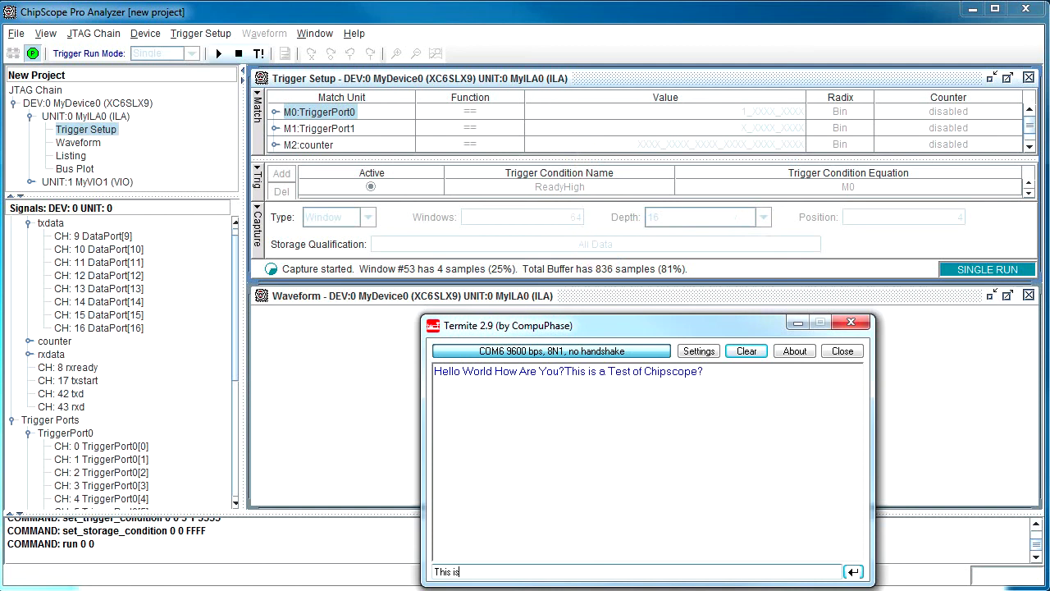
text( almost done!)
key(Return)
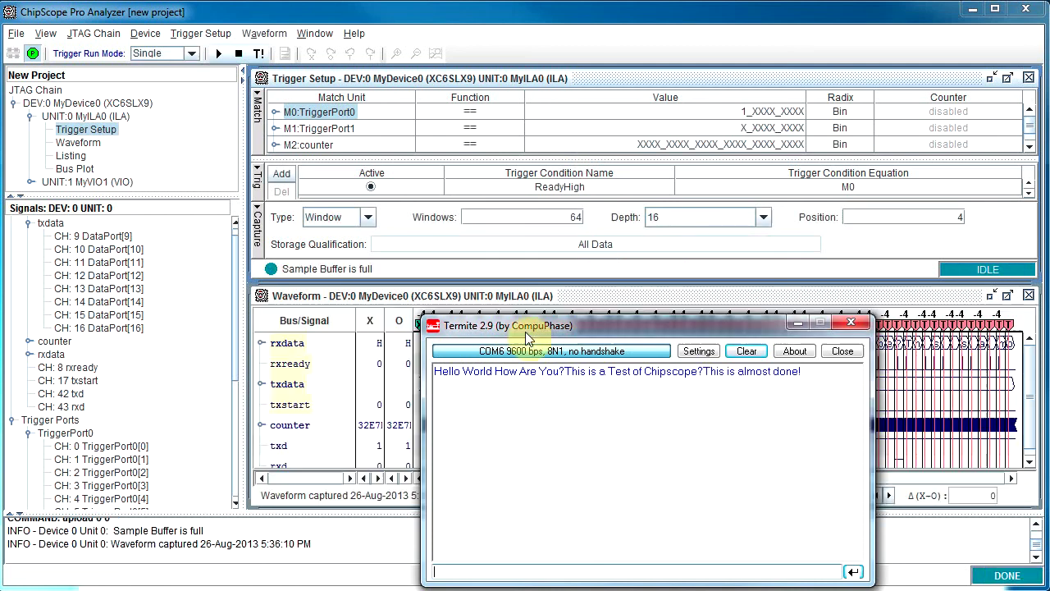
Step: Return to ChipScope Pro Analyzer and examine the rxdata characters and counter values across the captured windows
click(353, 389)
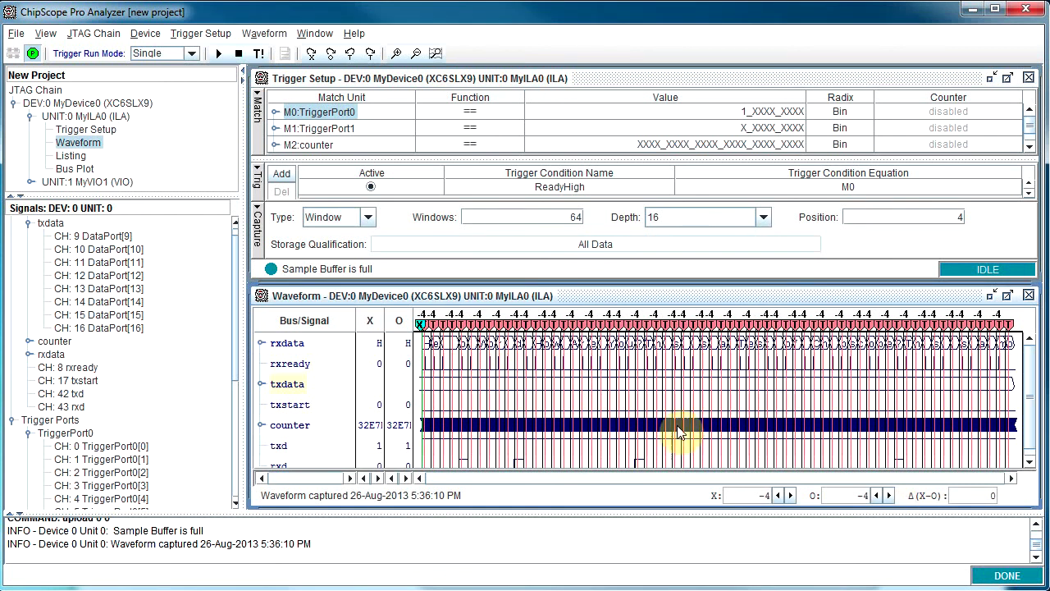
click(394, 54)
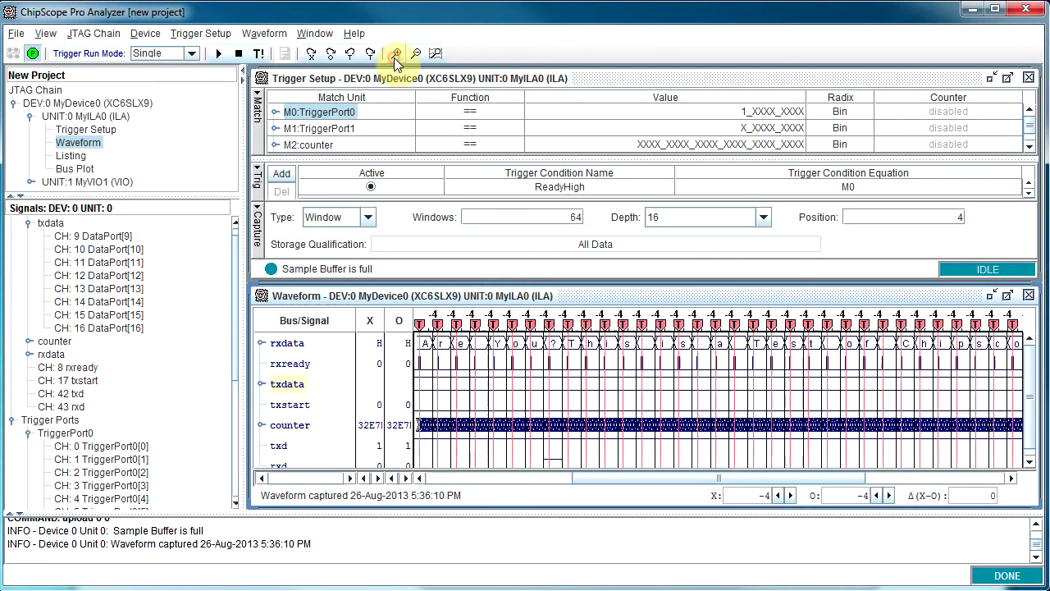
drag(747, 475, 519, 476)
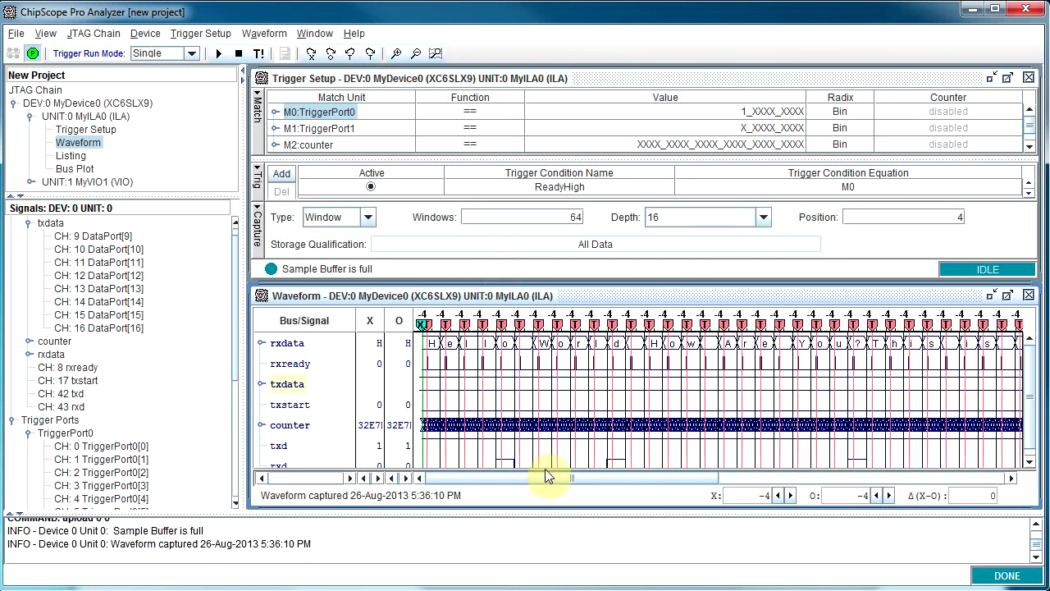
mouse_move(576, 475)
mouse_down()
mouse_move(649, 472)
mouse_move(481, 471)
mouse_up()
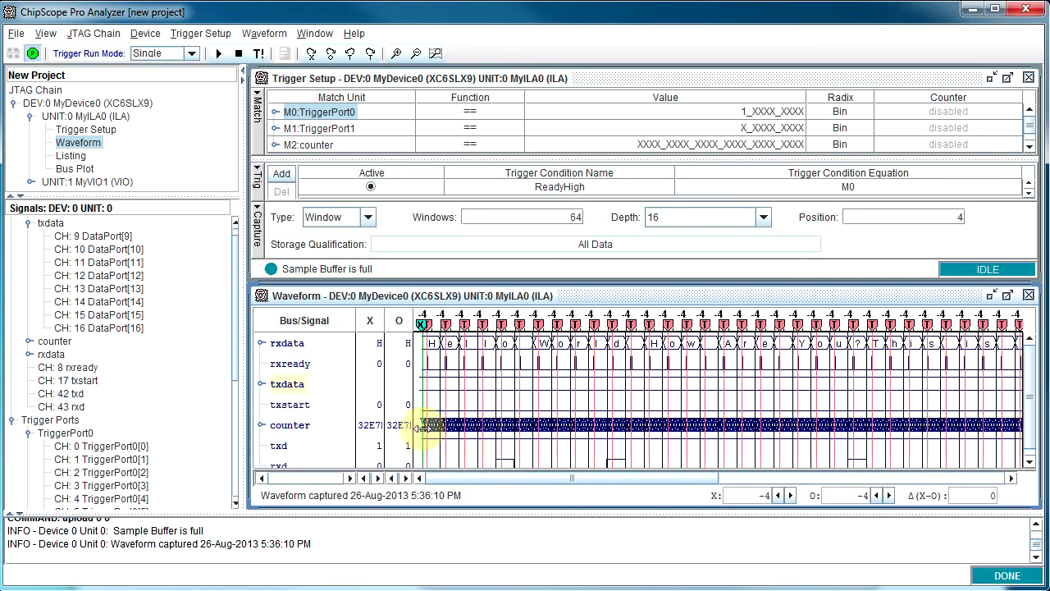
click(427, 431)
click(396, 53)
click(396, 54)
click(396, 54)
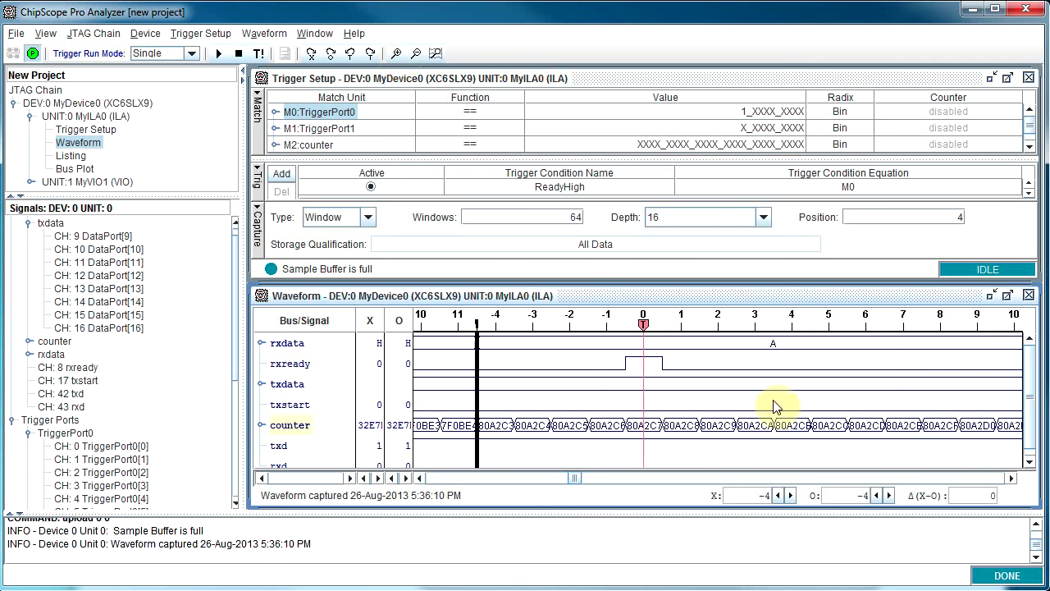
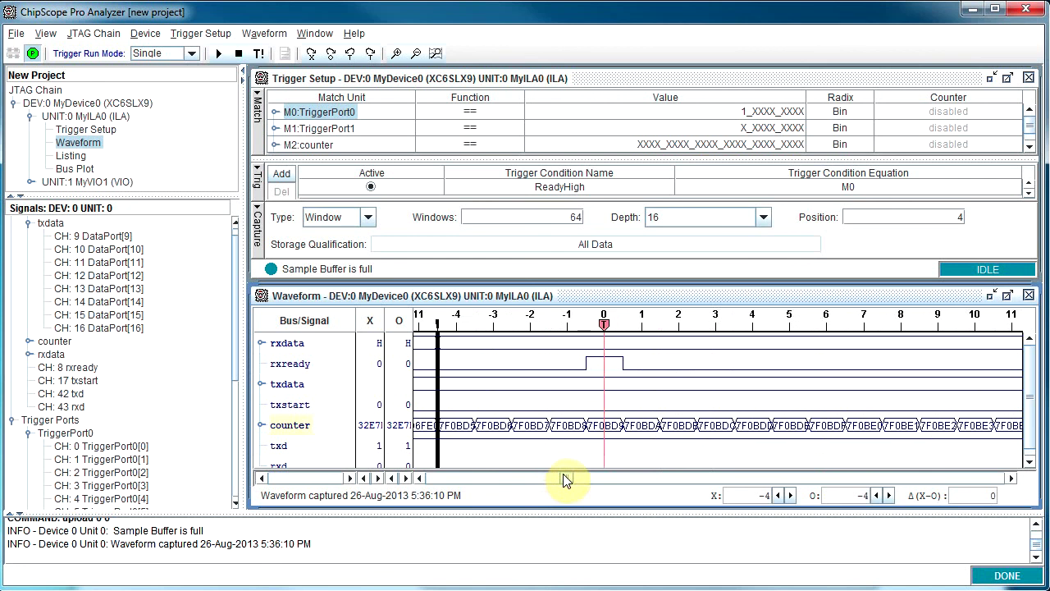
drag(566, 480, 564, 481)
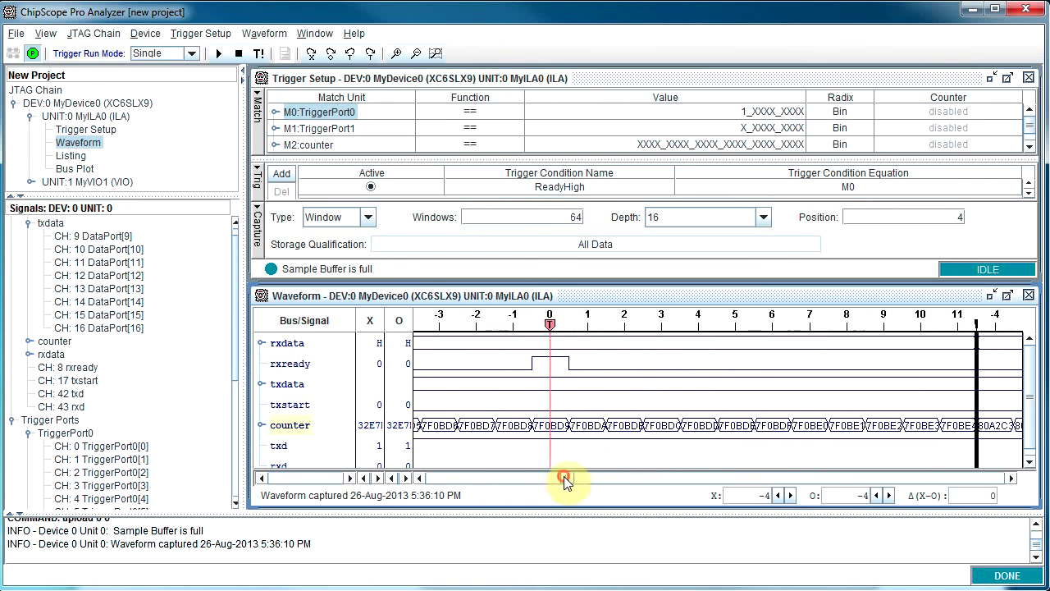
click(549, 429)
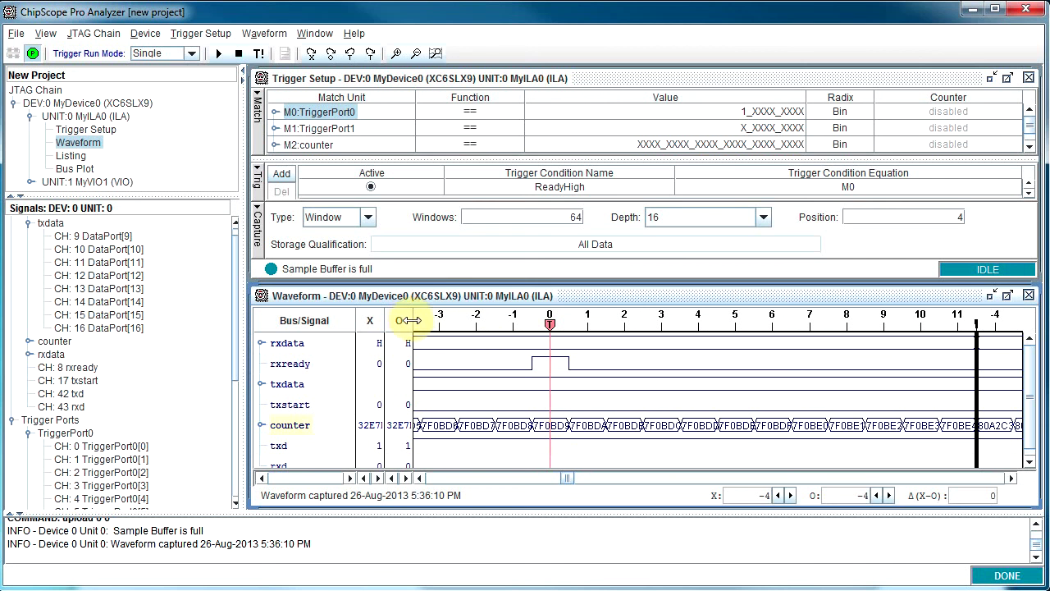
Step: Widen the X and O value columns enough to fit the counter values and show several capture windows at once
drag(412, 320, 461, 320)
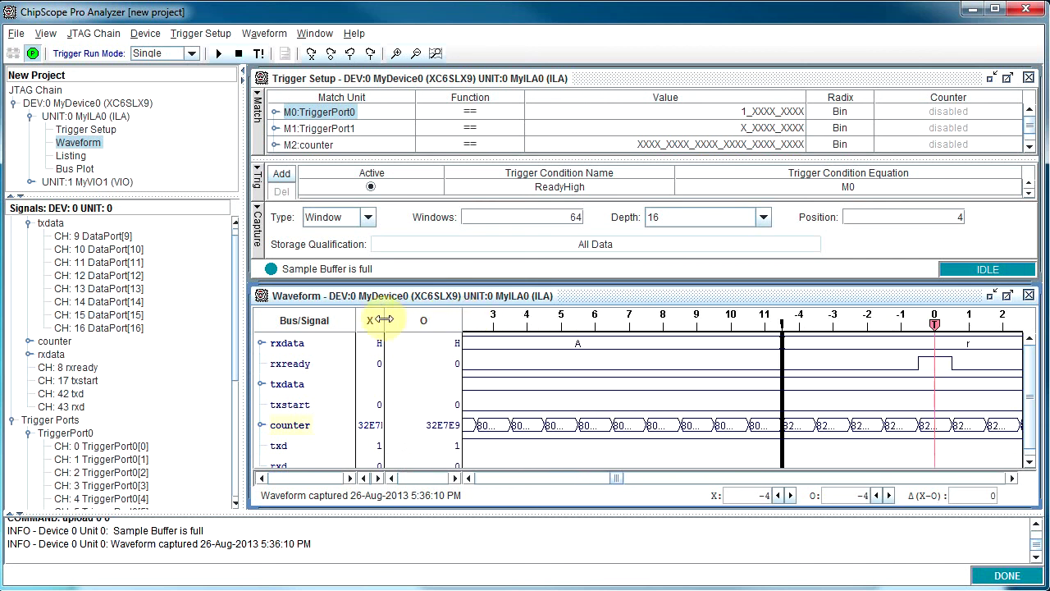
drag(383, 319, 414, 320)
click(416, 53)
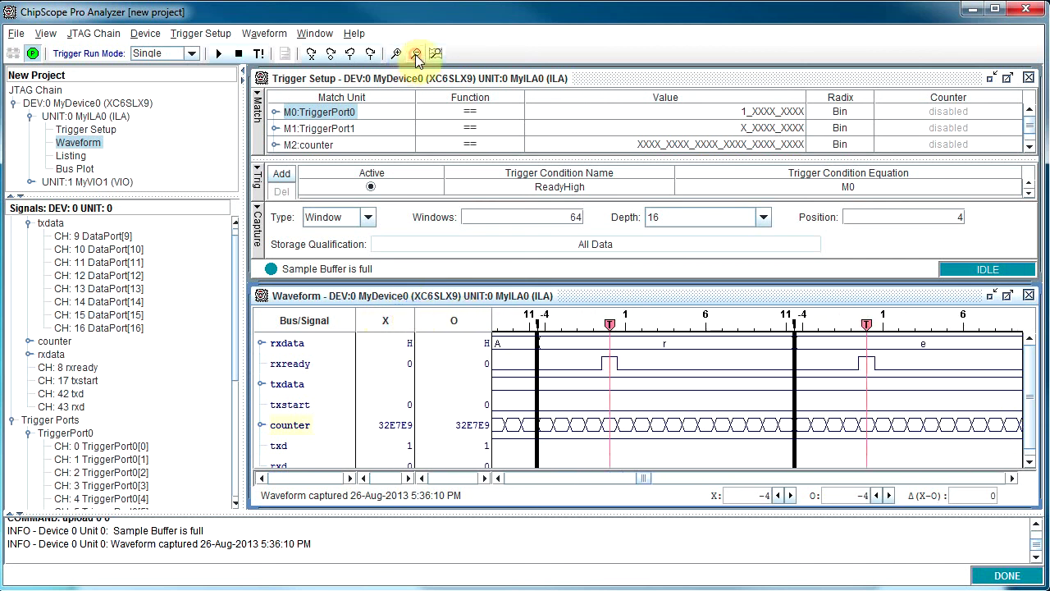
click(416, 54)
click(448, 422)
click(369, 422)
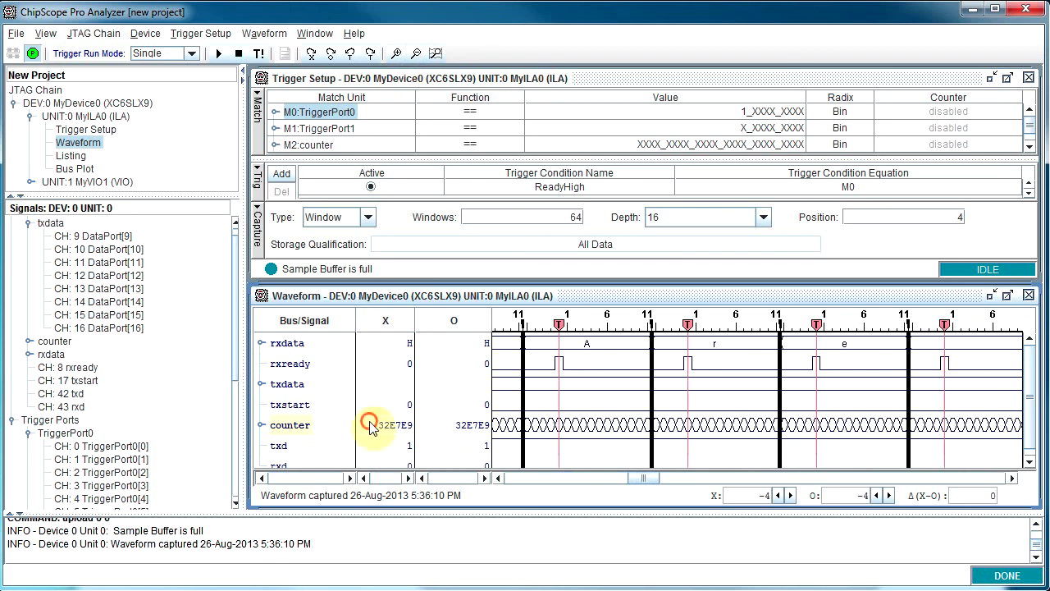
Step: Display the counter bus in decimal with a scale of 1.0, an offset of 0.0 and a precision of 0
right_click(279, 425)
mouse_move(361, 565)
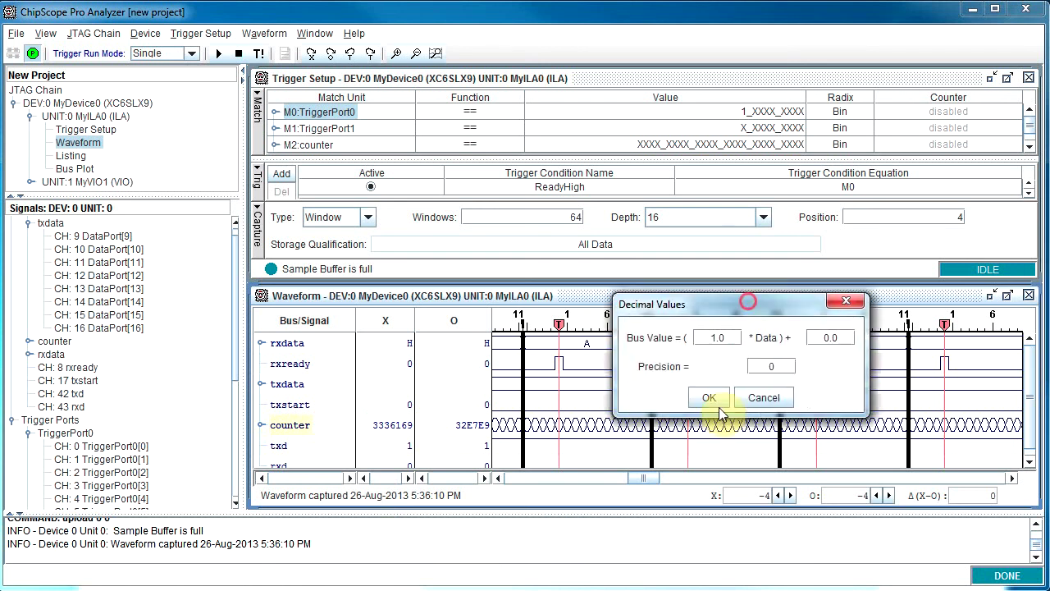
click(711, 400)
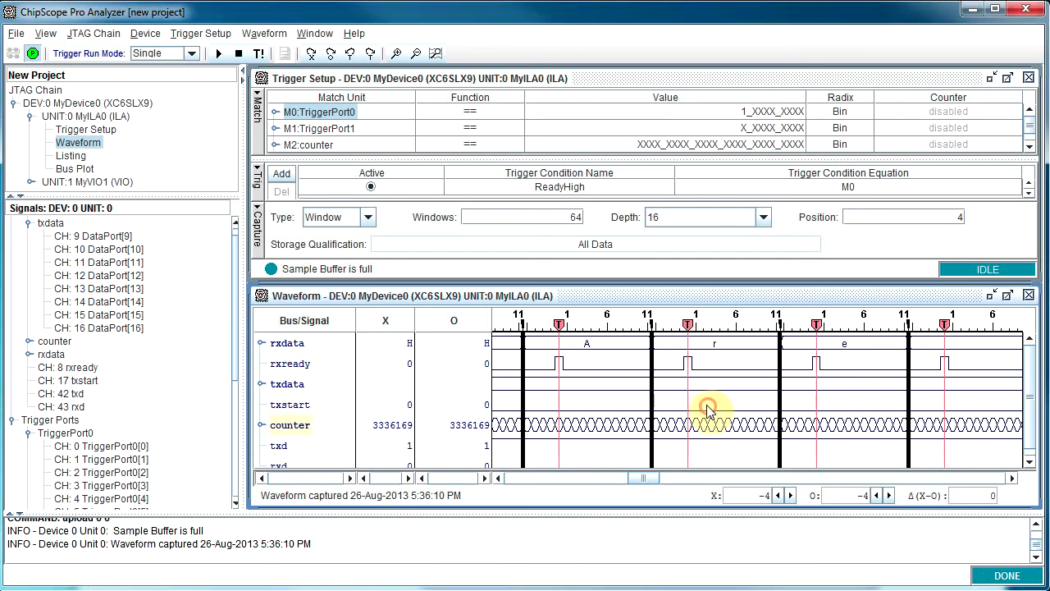
Step: Place the X cursor on the trigger sample of the window where rxdata is A
right_click(572, 328)
click(615, 389)
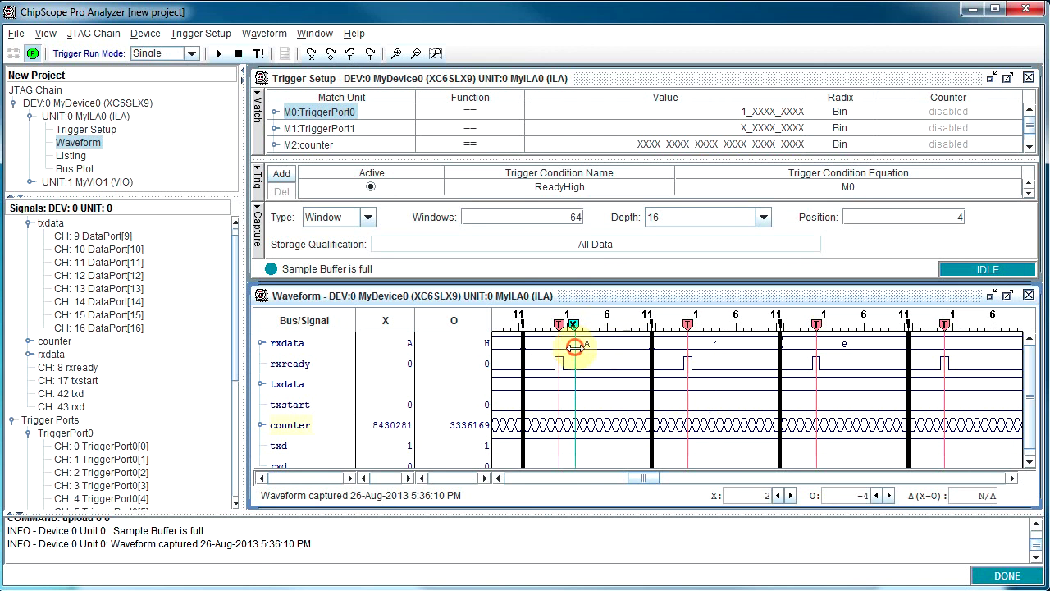
drag(575, 346, 558, 348)
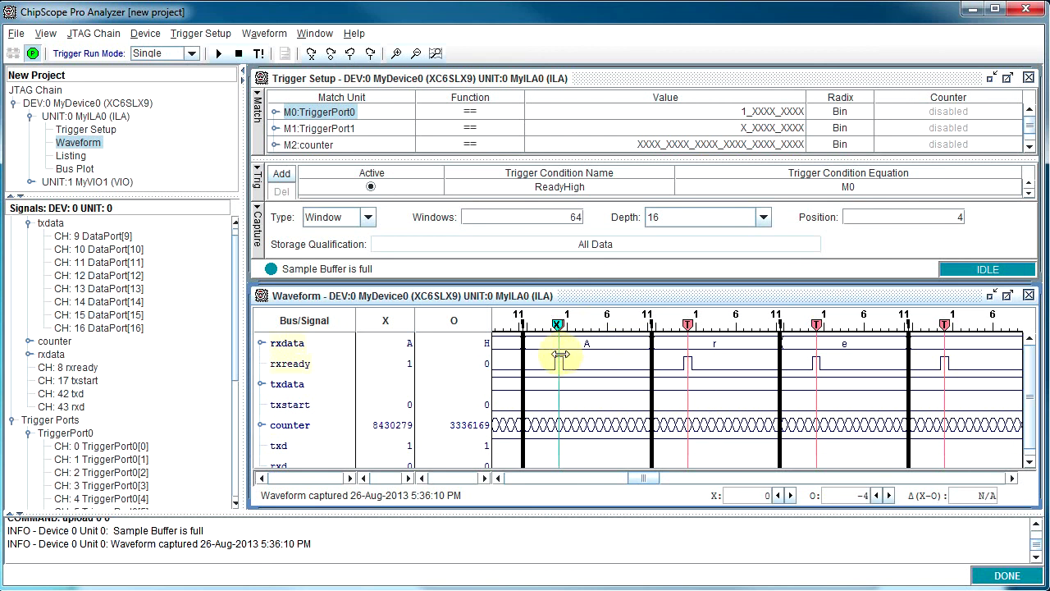
Step: Place the O cursor on the trigger sample of the window where rxdata is r
right_click(693, 327)
click(743, 413)
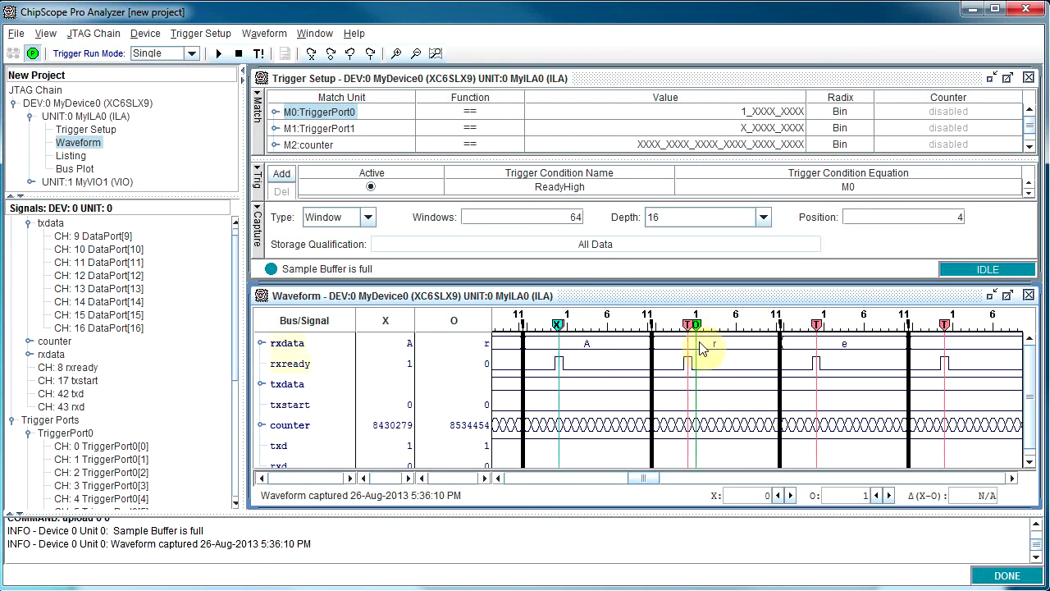
drag(688, 340, 687, 342)
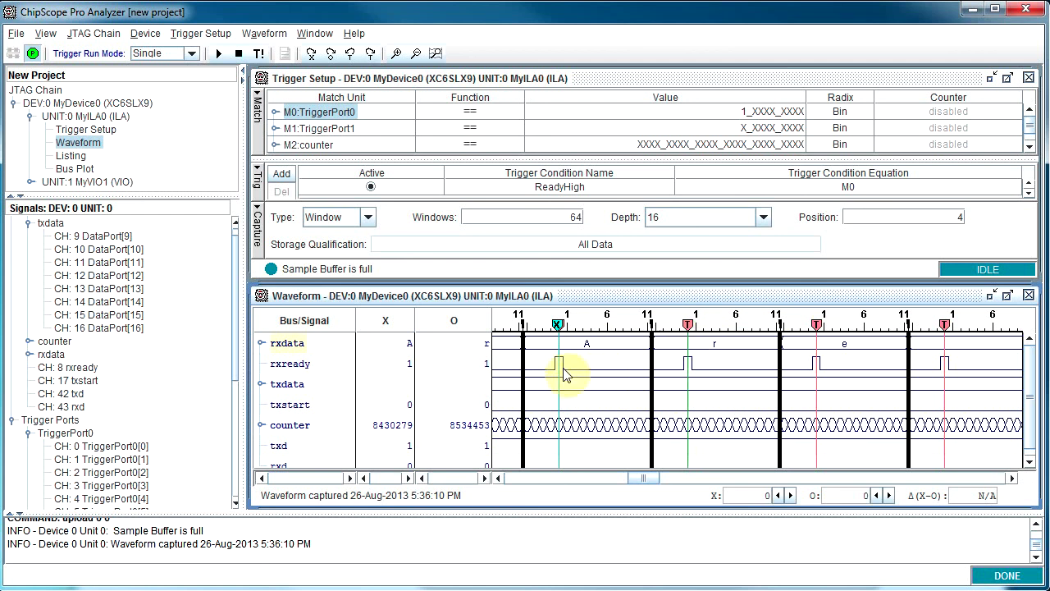
mouse_move(565, 374)
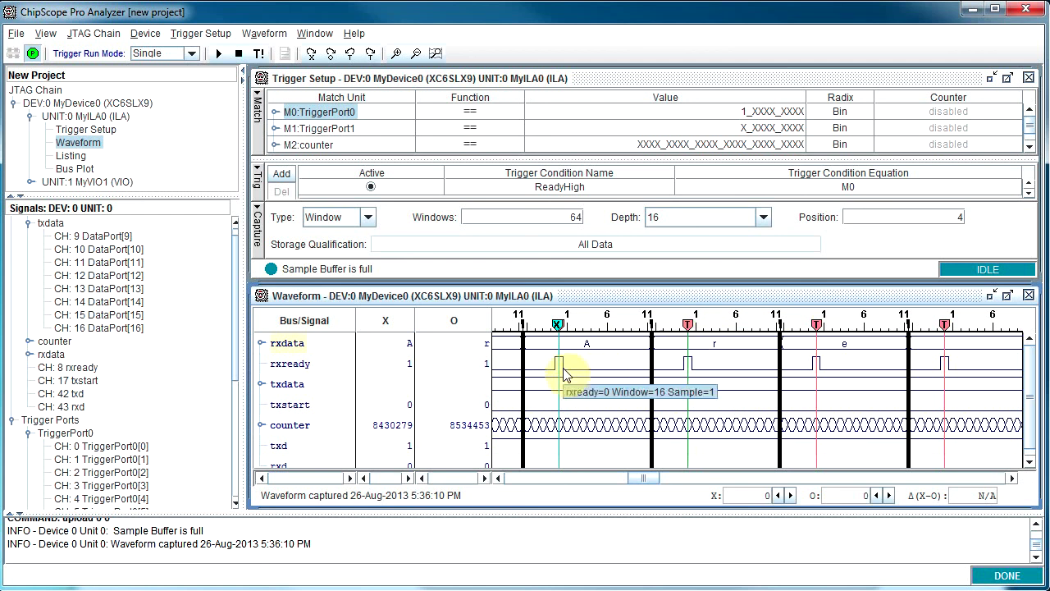
right_click(462, 430)
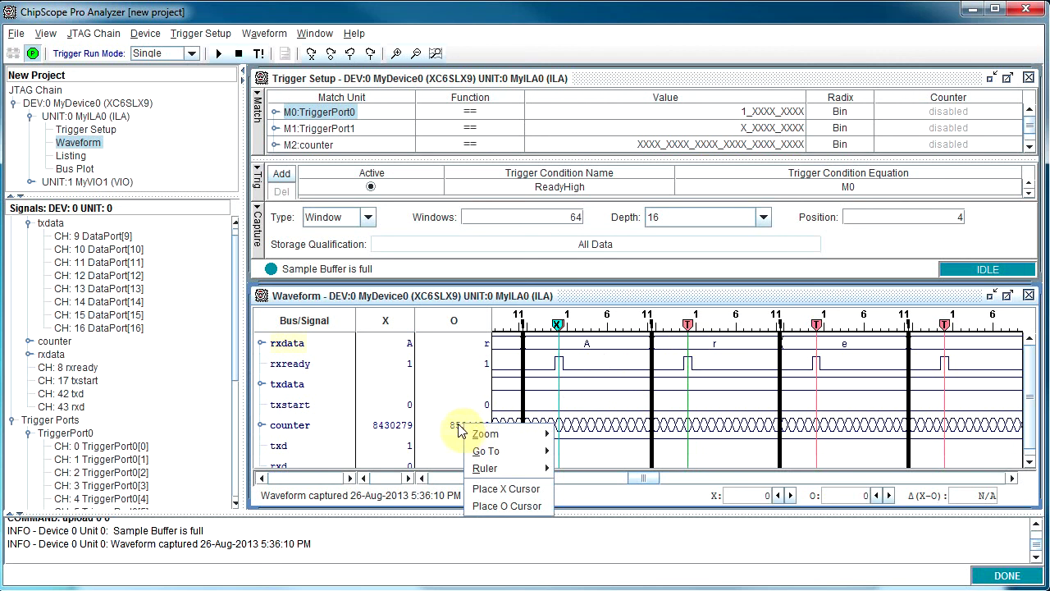
click(457, 424)
right_click(457, 423)
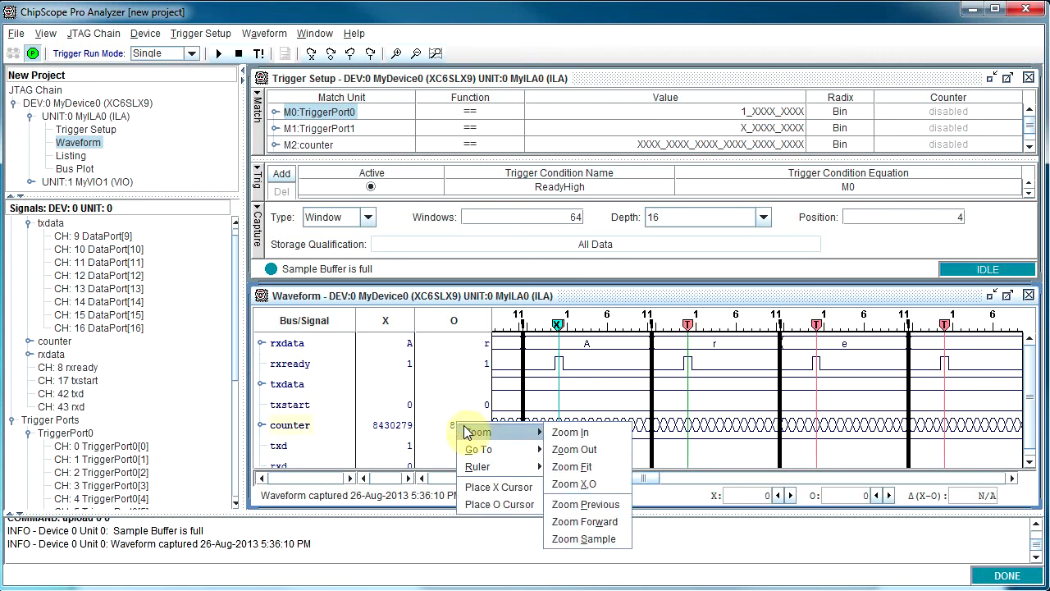
click(440, 428)
right_click(439, 430)
click(358, 428)
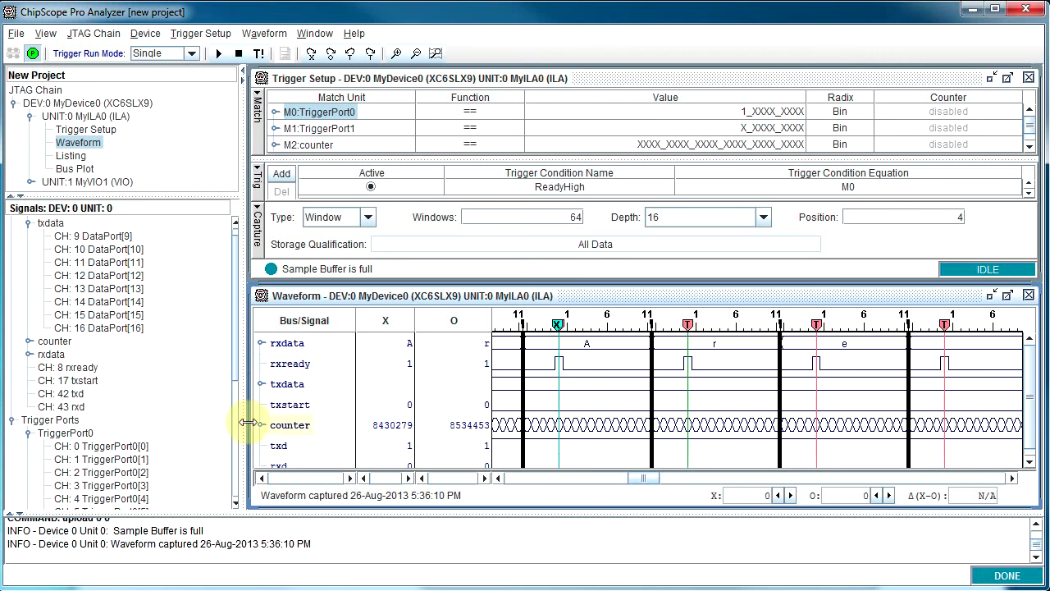
right_click(248, 423)
Step: Open the counter bus's decimal radix settings and select its scale factor for editing
click(309, 425)
right_click(303, 425)
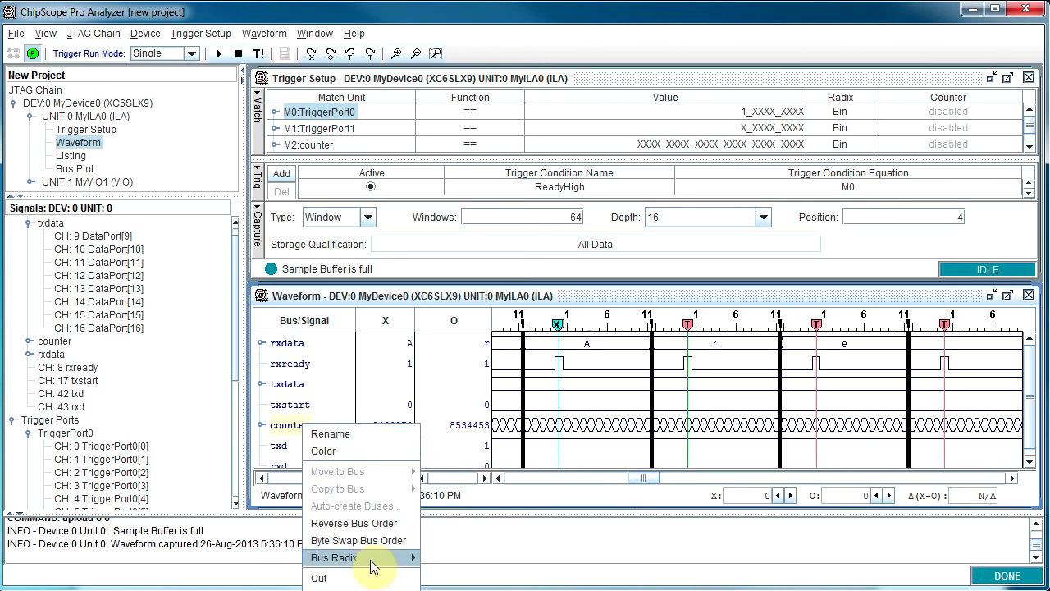
mouse_move(406, 558)
click(471, 590)
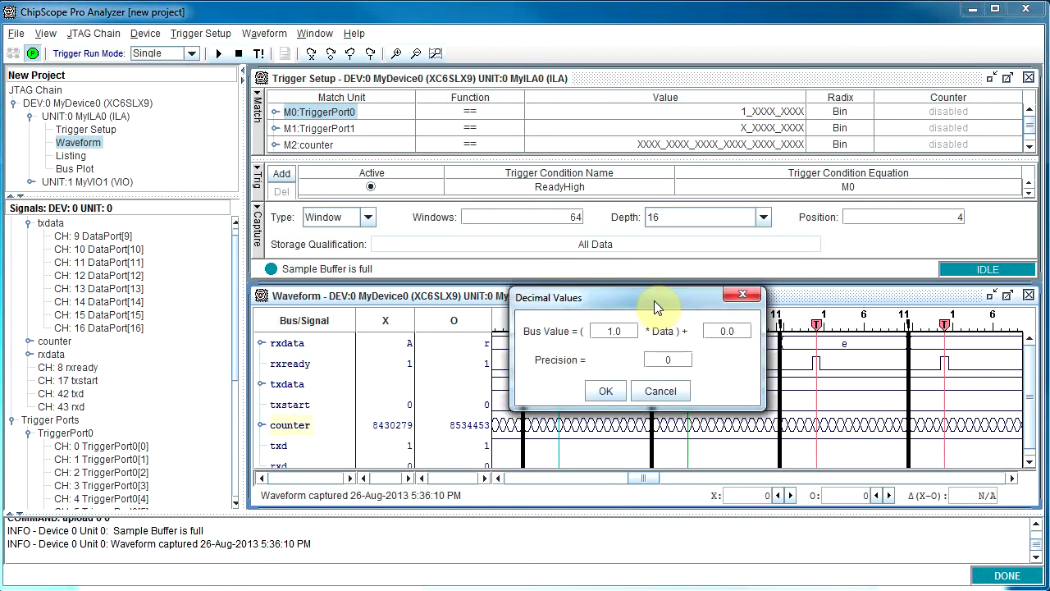
click(605, 331)
double_click(619, 332)
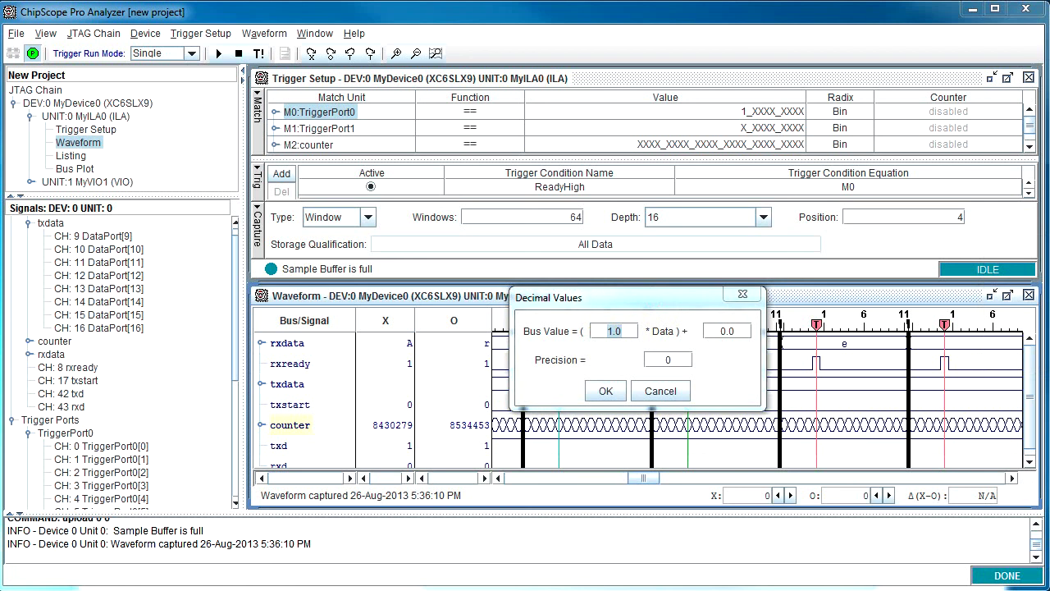
Step: Switch to Calculator, change it to scientific mode and compute 1 / 100000000
drag(918, 169, 673, 241)
text(1)
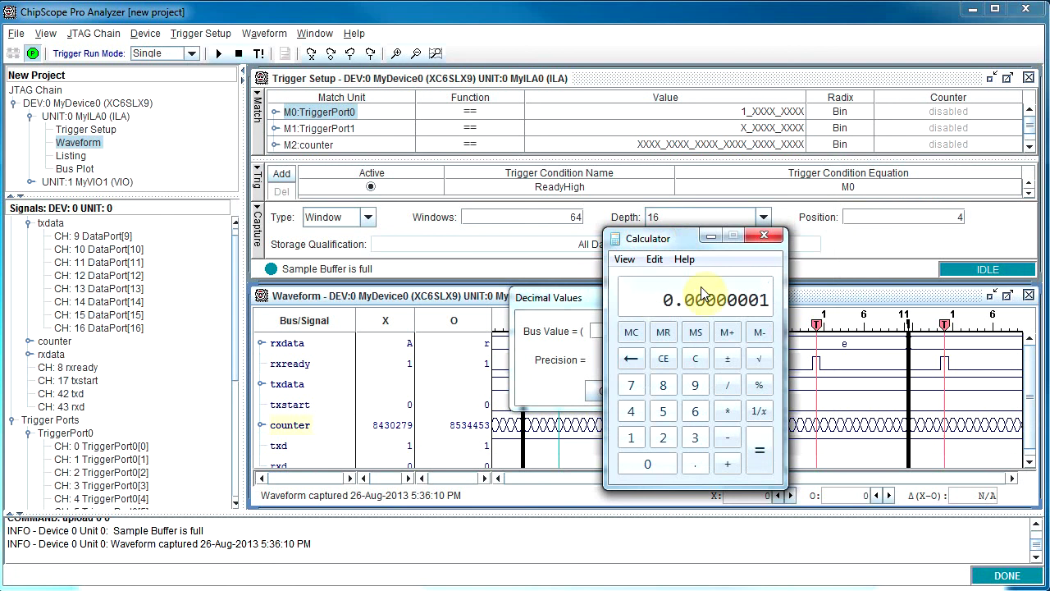
drag(681, 238, 759, 115)
click(765, 137)
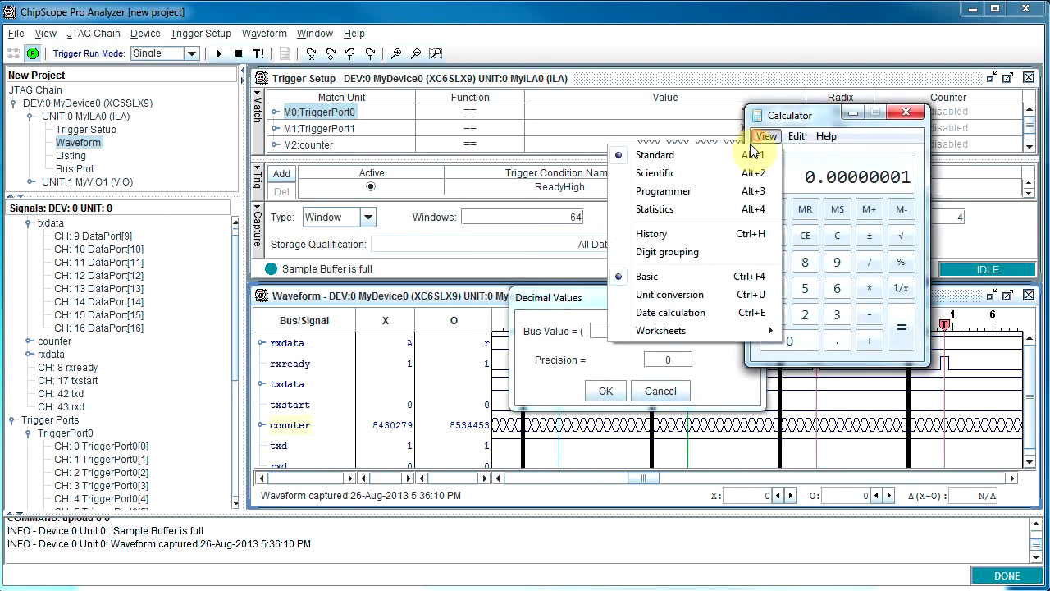
click(655, 173)
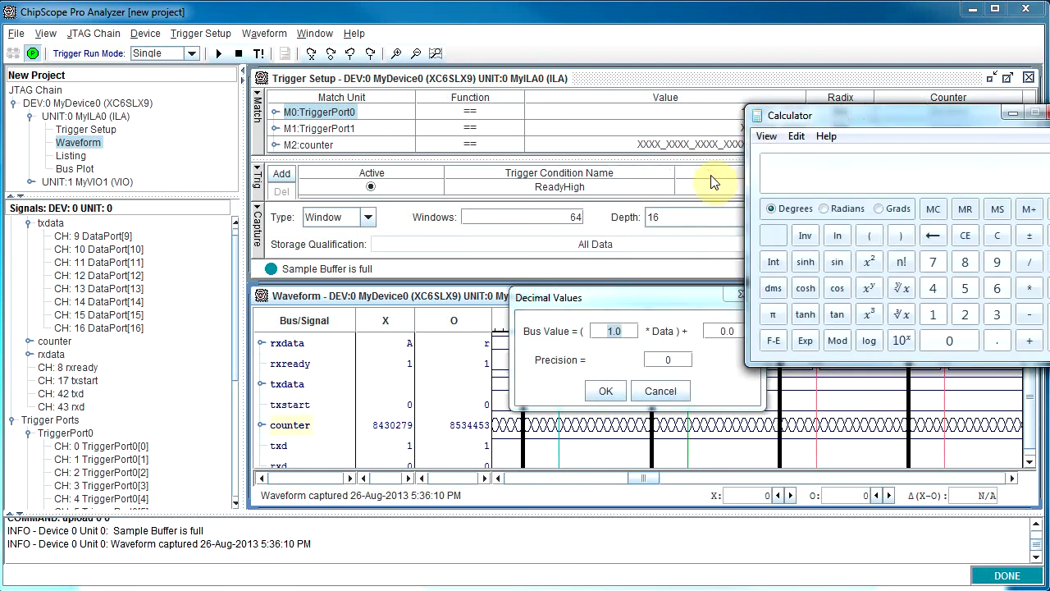
drag(909, 114, 616, 83)
text(00000000)
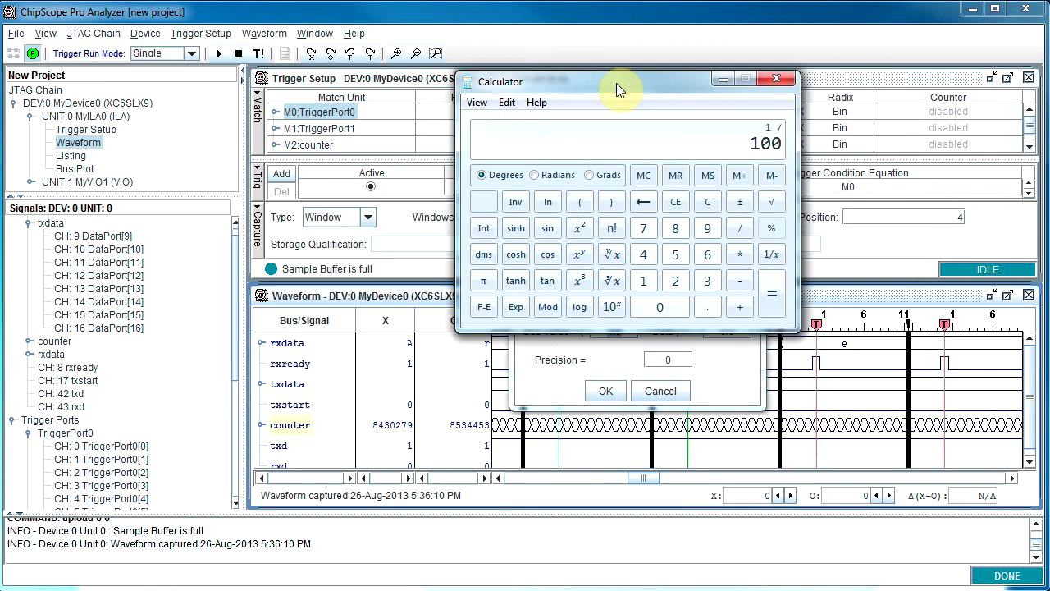
key(Return)
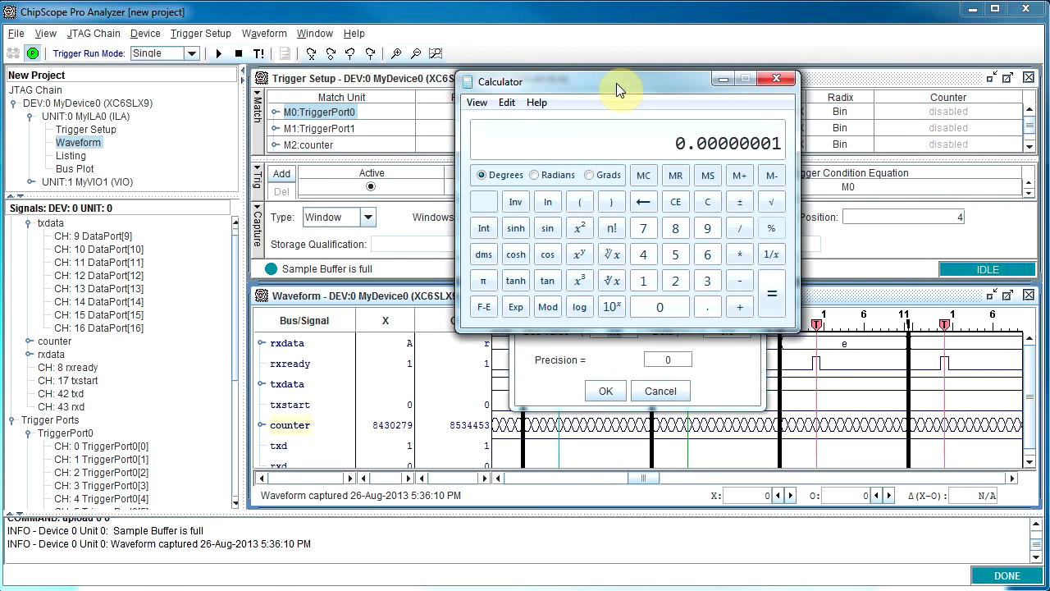
Step: Move Calculator aside and set the counter bus's decimal scale to 0.00000001 in ChipScope Pro Analyzer
drag(617, 83, 413, 33)
click(726, 309)
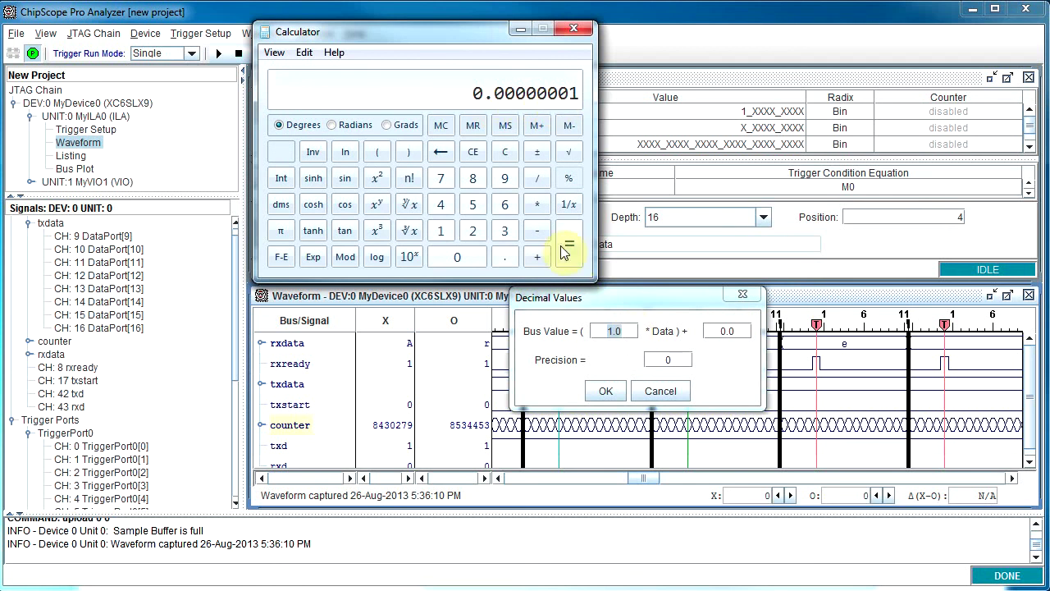
click(626, 330)
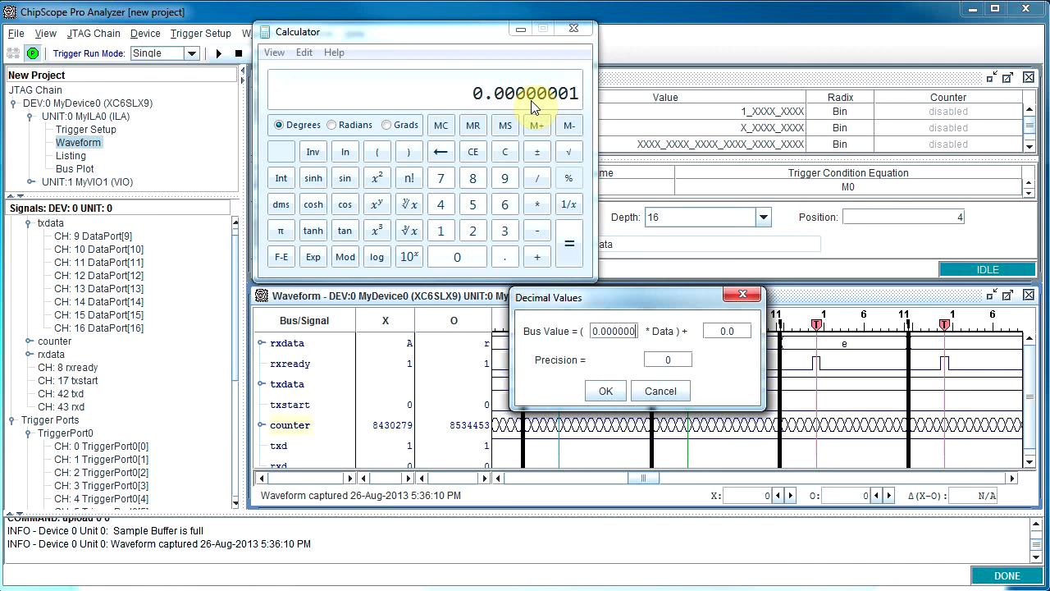
click(599, 391)
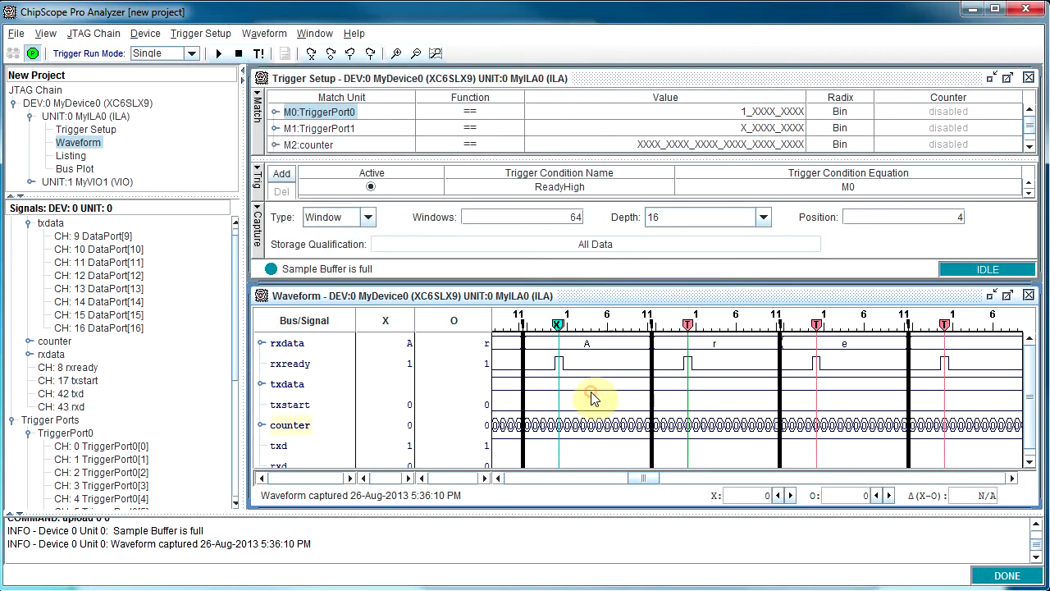
Step: Set the precision of the counter bus's decimal display to 8
right_click(300, 428)
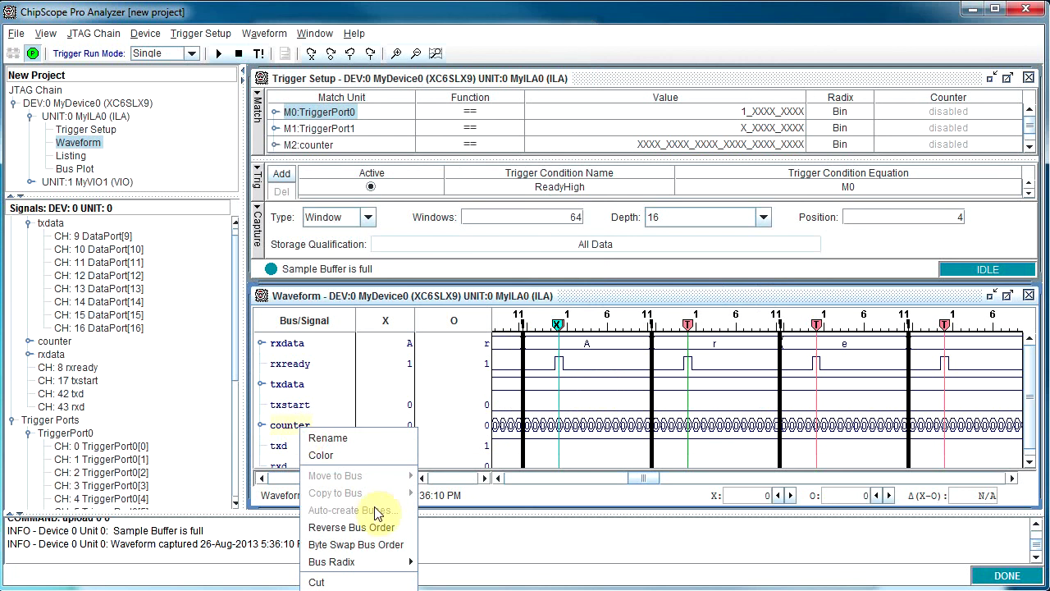
mouse_move(373, 561)
click(465, 590)
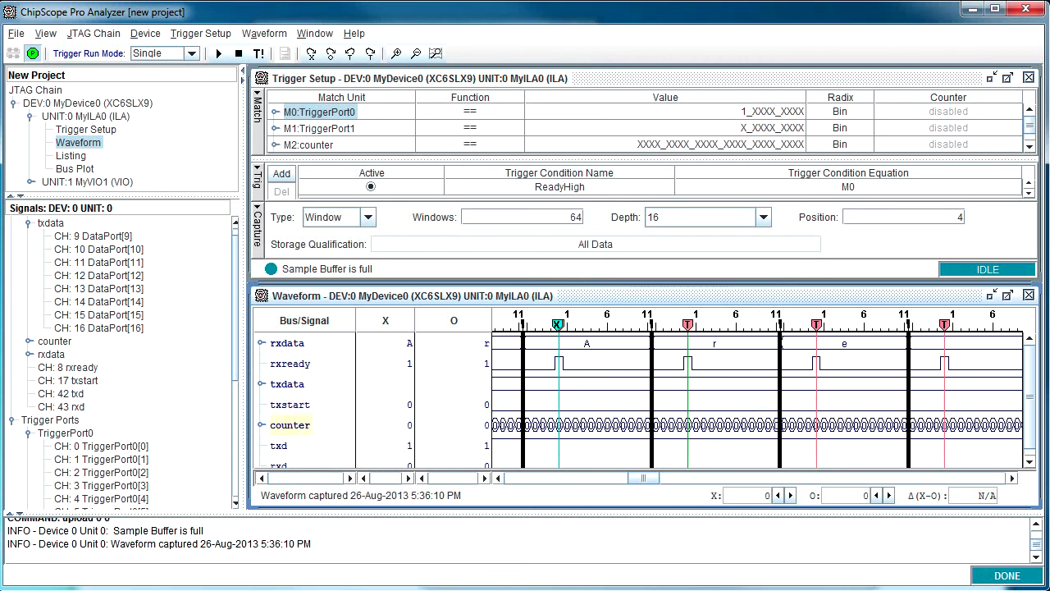
drag(891, 212, 527, 219)
click(563, 273)
drag(583, 273, 527, 272)
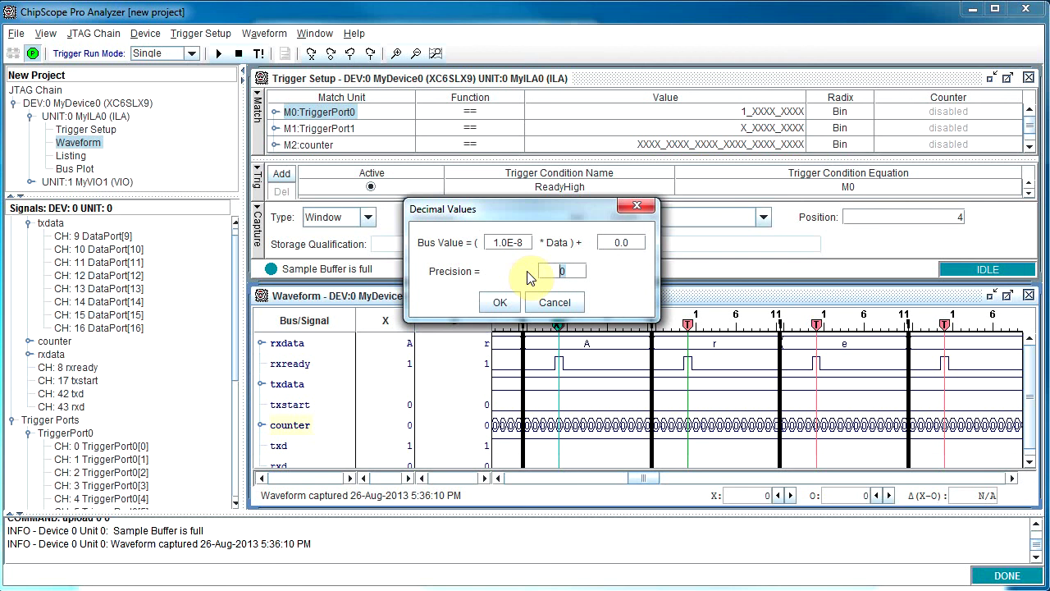
click(496, 302)
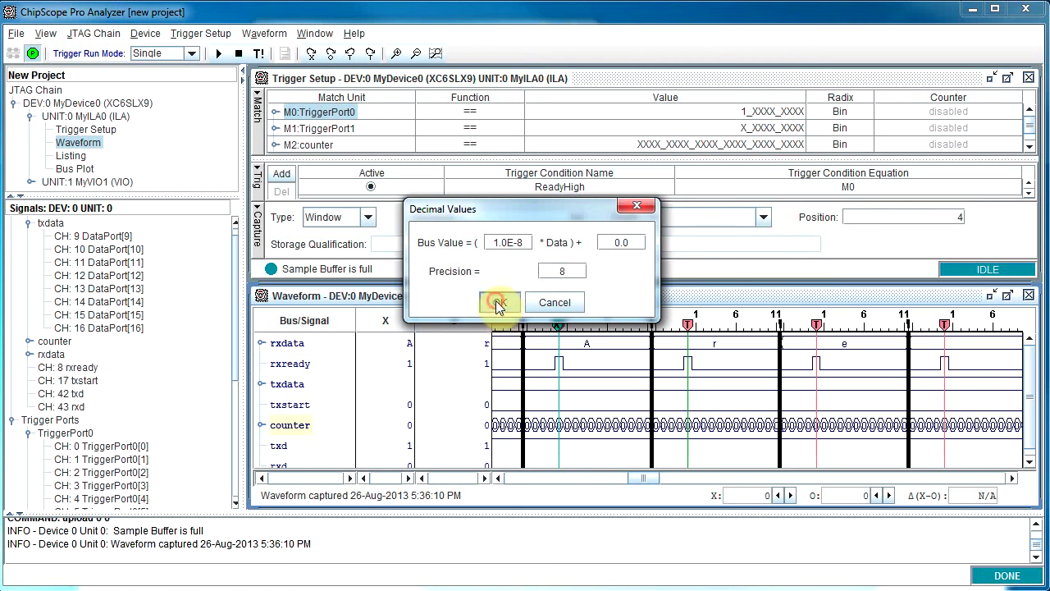
Step: Try displaying the counter bus in signed decimal with a scale of 0.00001 and a precision of 6
right_click(389, 427)
click(333, 431)
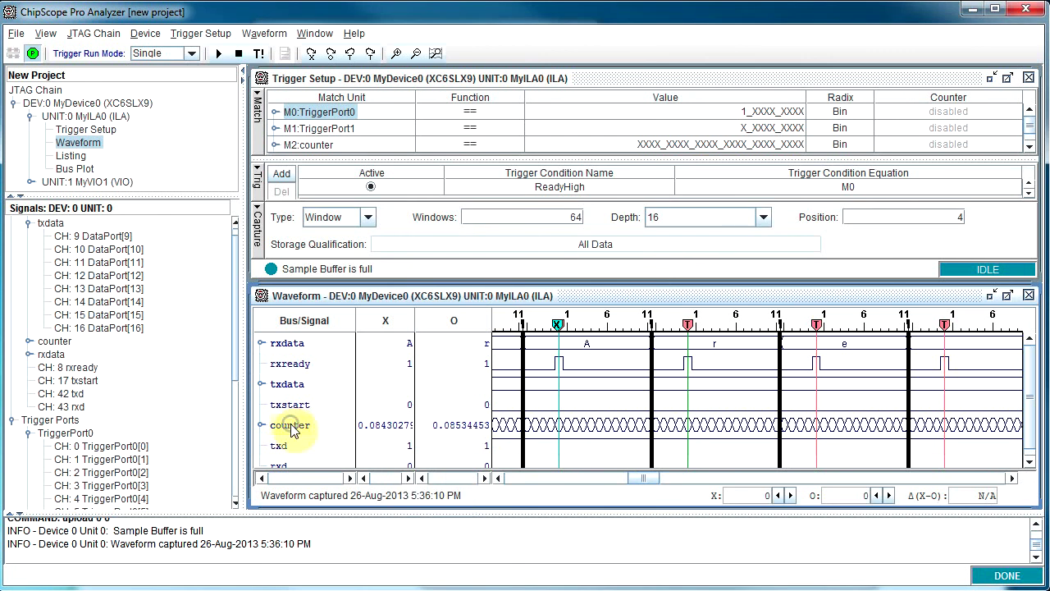
right_click(294, 431)
mouse_move(345, 558)
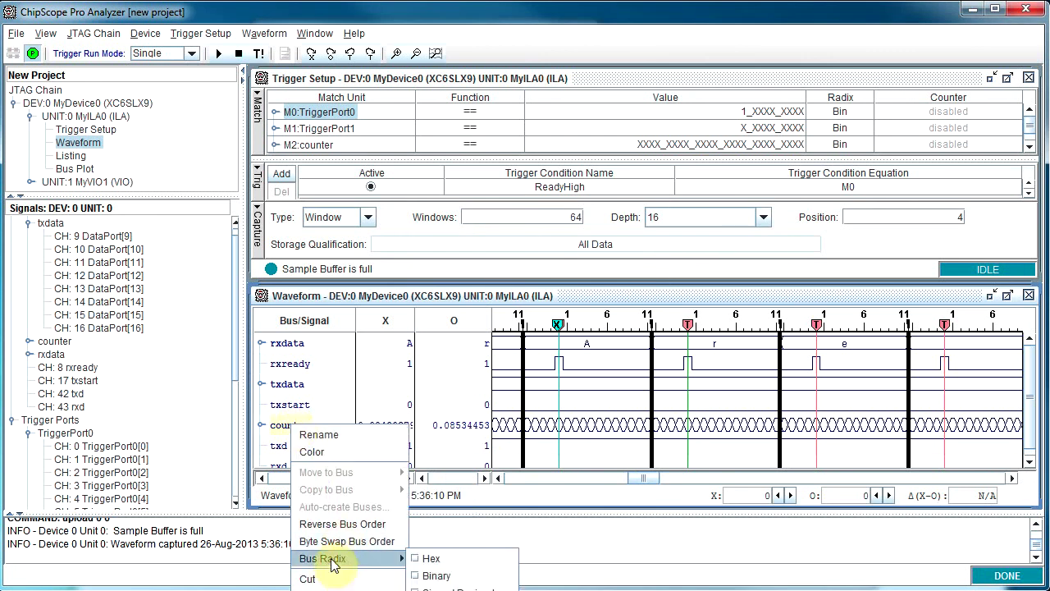
click(474, 584)
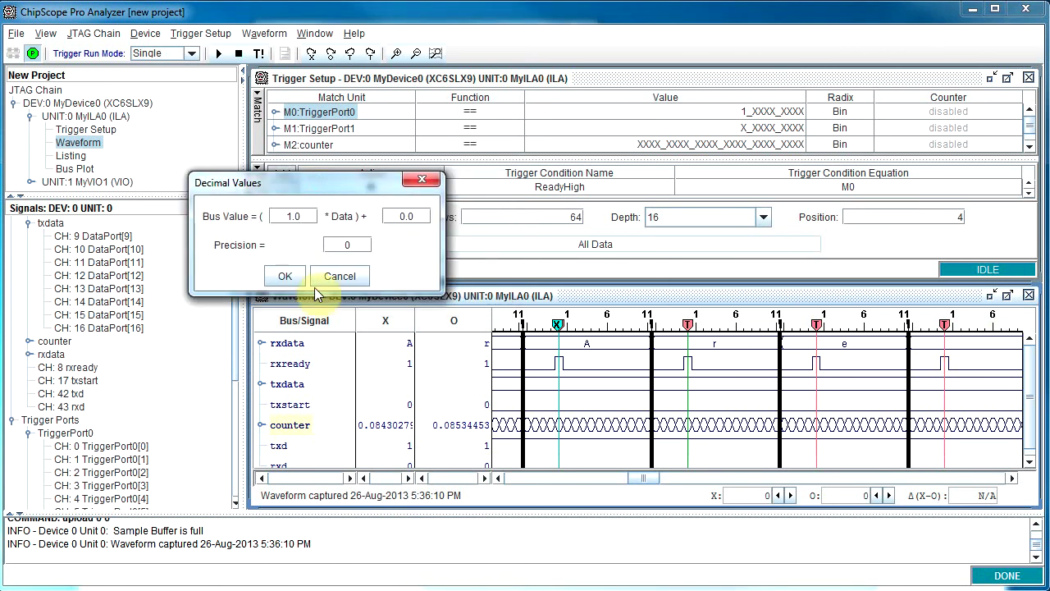
double_click(298, 216)
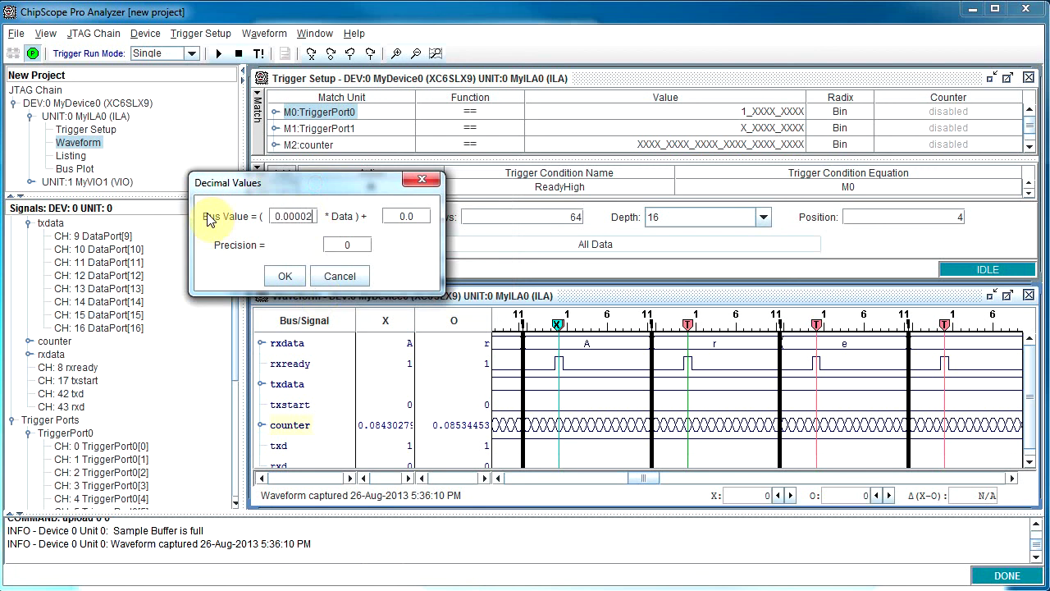
double_click(349, 245)
click(285, 276)
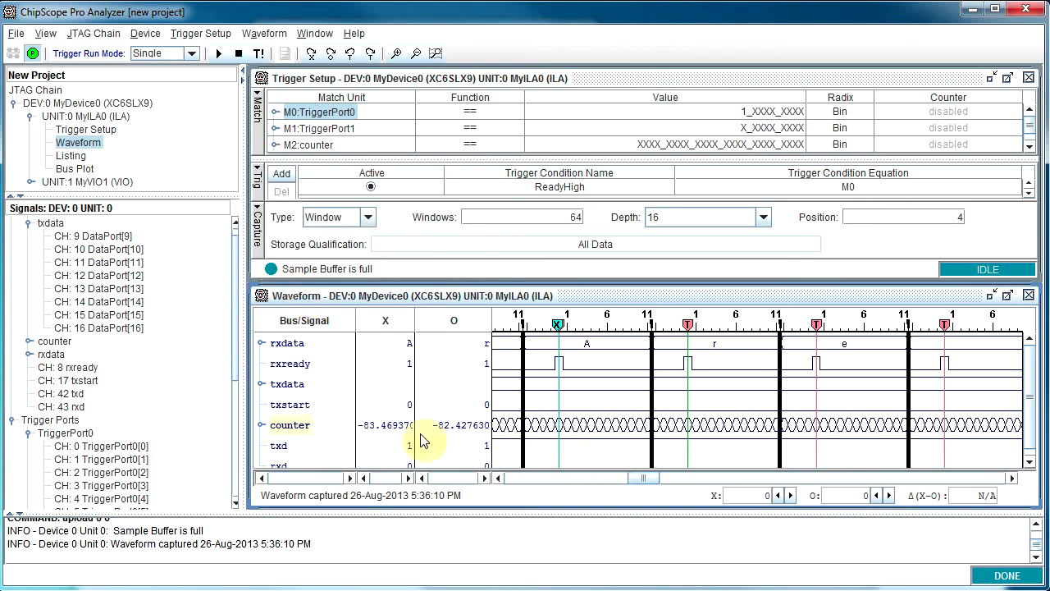
Step: Display the counter bus in unsigned decimal with a scale of 0.00001, an offset of 0.0 and a precision of 8
right_click(312, 432)
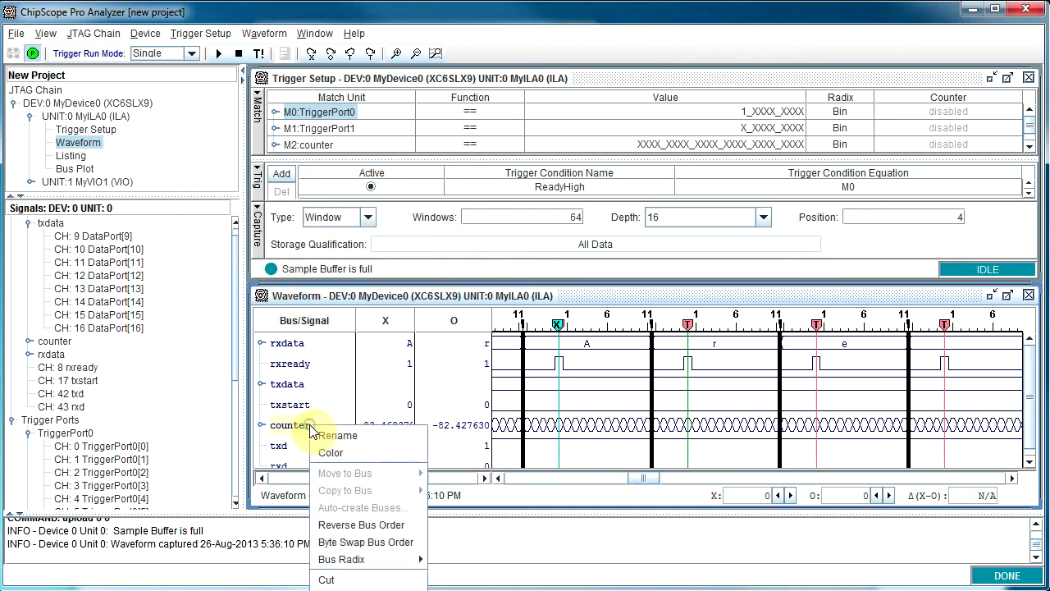
mouse_move(399, 564)
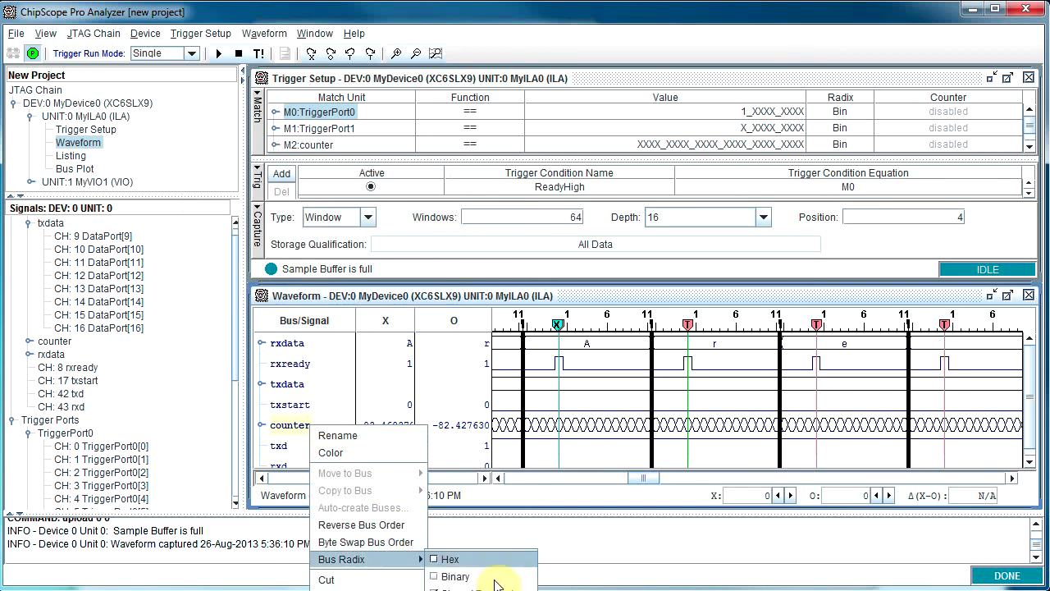
click(486, 588)
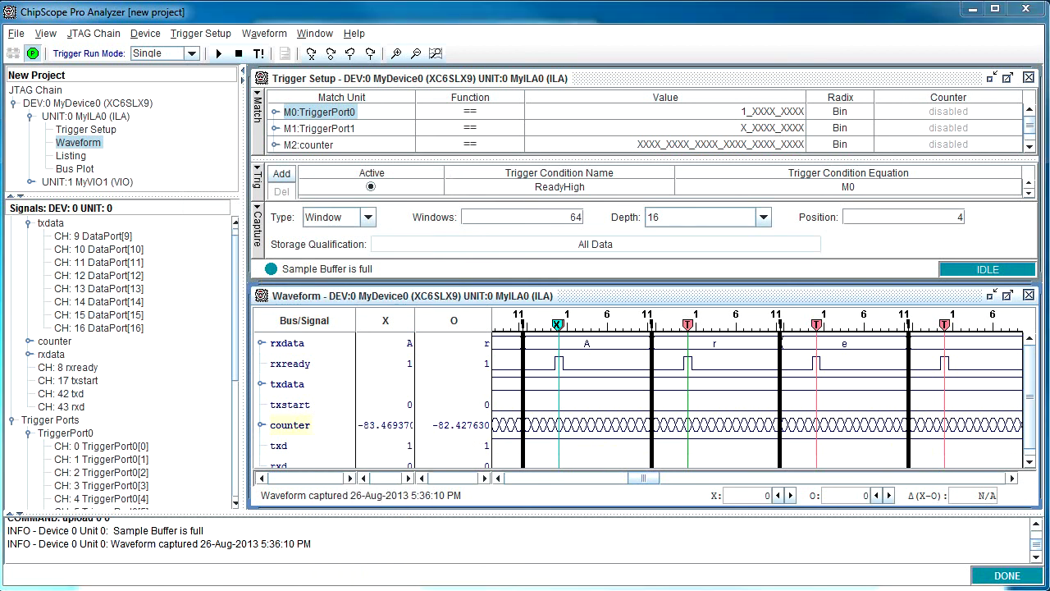
drag(553, 216, 523, 212)
drag(516, 256, 312, 252)
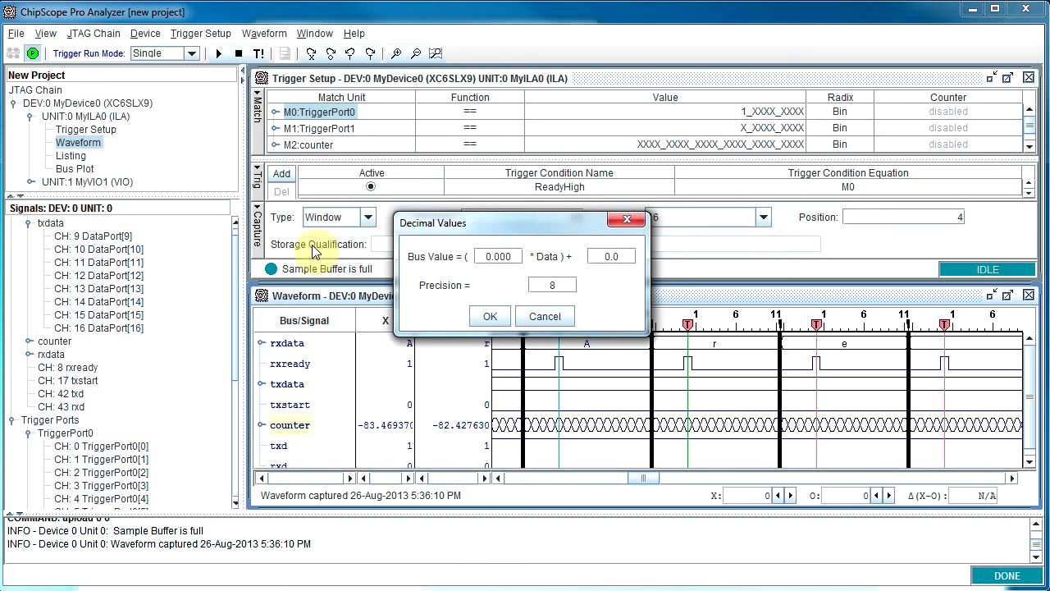
text(01)
click(490, 316)
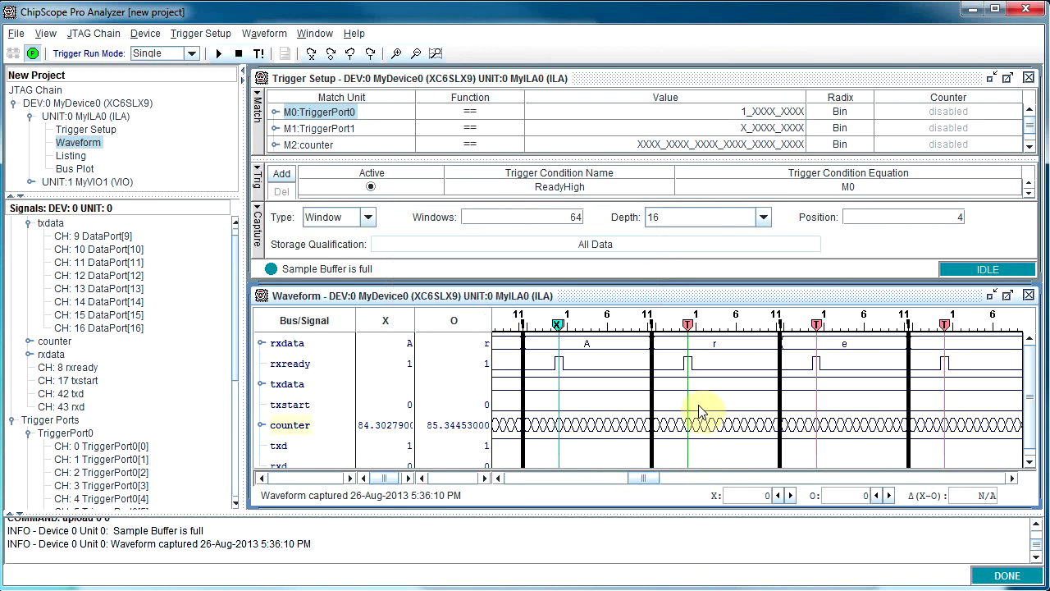
Step: Move the X cursor to the trigger sample of the r window and the O cursor to that of the A window
drag(645, 479, 635, 478)
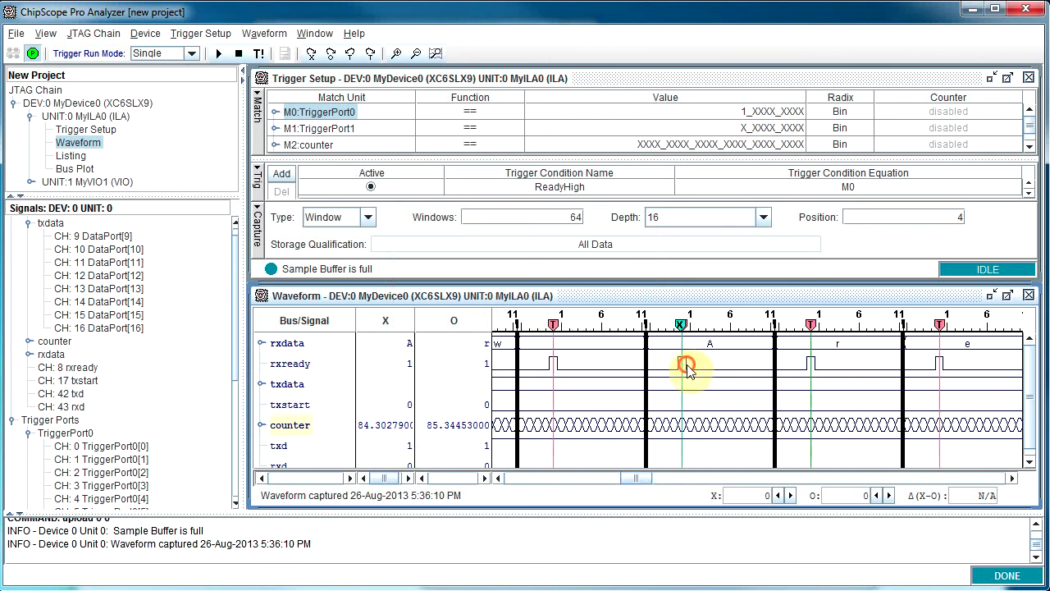
drag(682, 368, 812, 364)
right_click(668, 373)
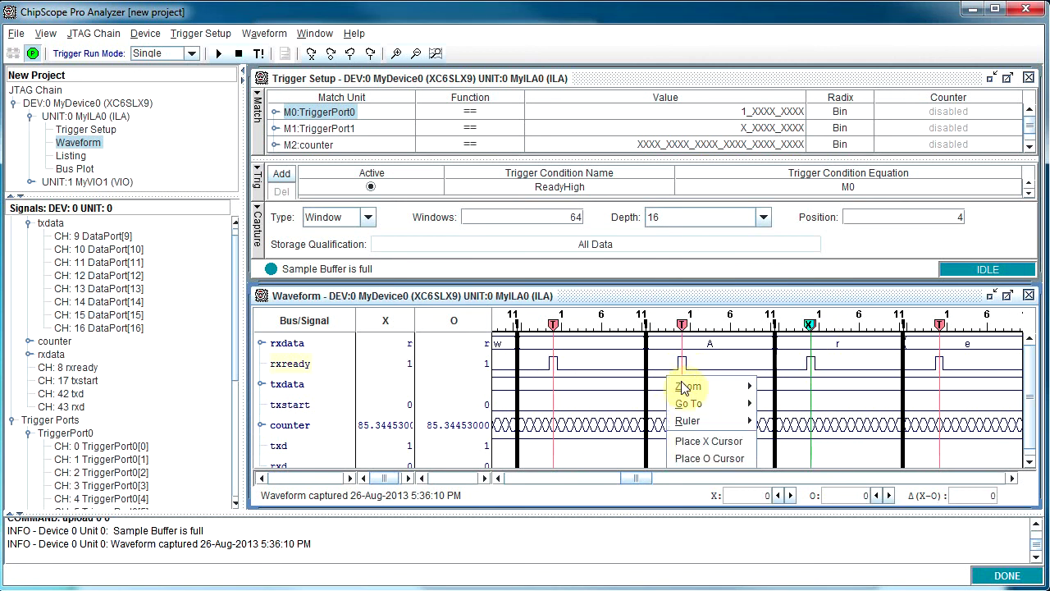
click(733, 453)
drag(667, 363, 681, 364)
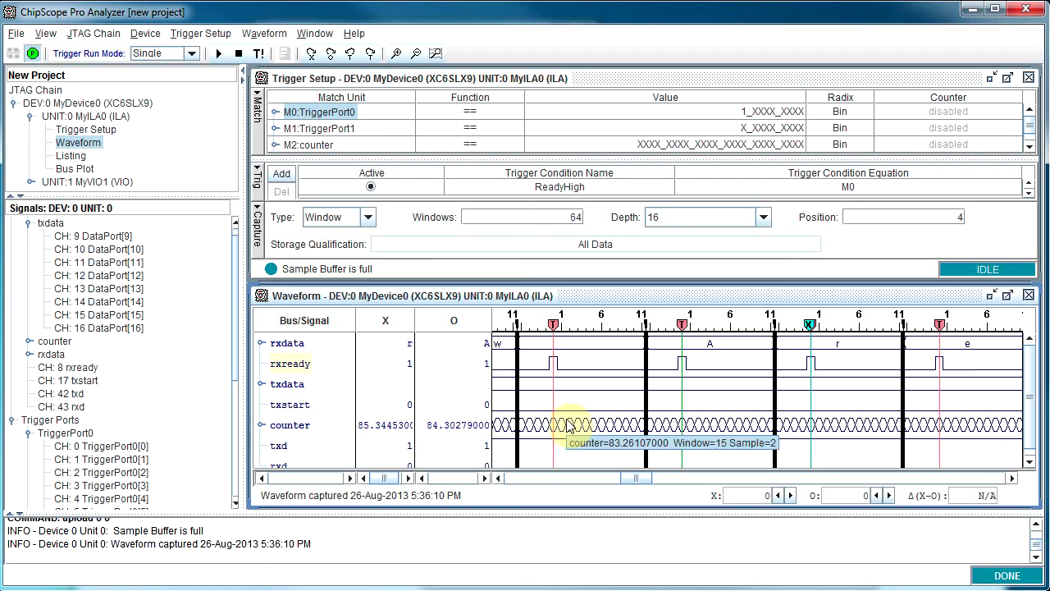
Step: Move the O cursor to sample 1 of the A window and the X cursor to sample 1 of the r window
mouse_move(682, 359)
mouse_down()
mouse_move(695, 357)
mouse_move(687, 361)
mouse_up()
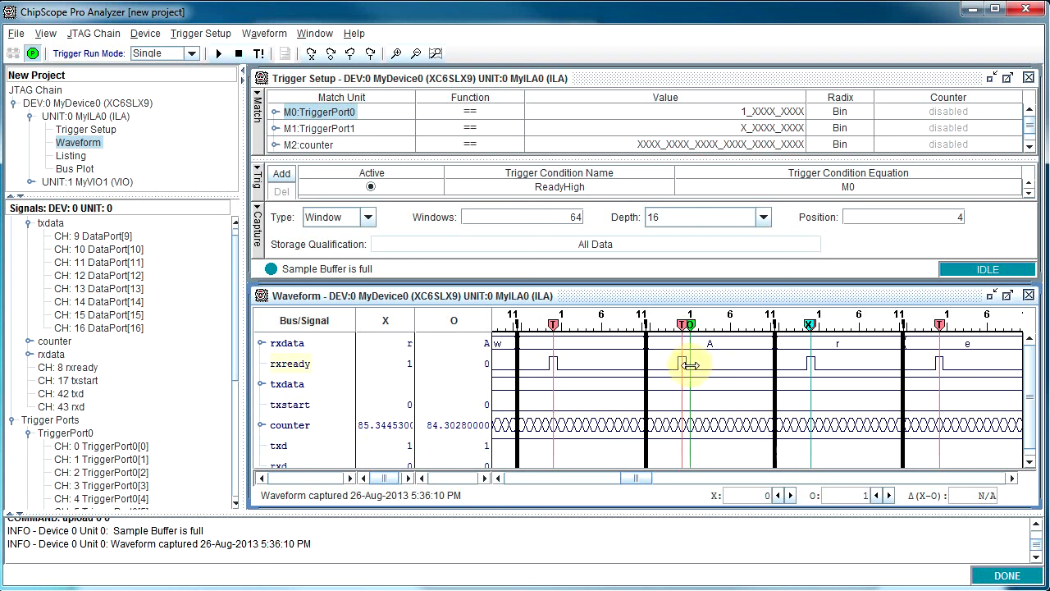
drag(810, 358, 819, 365)
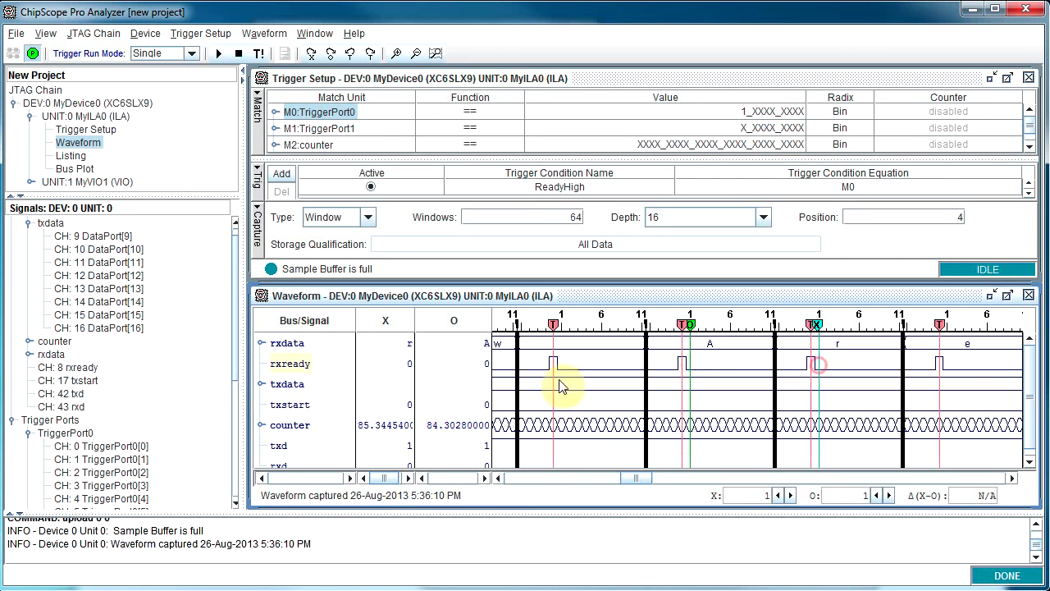
mouse_move(768, 382)
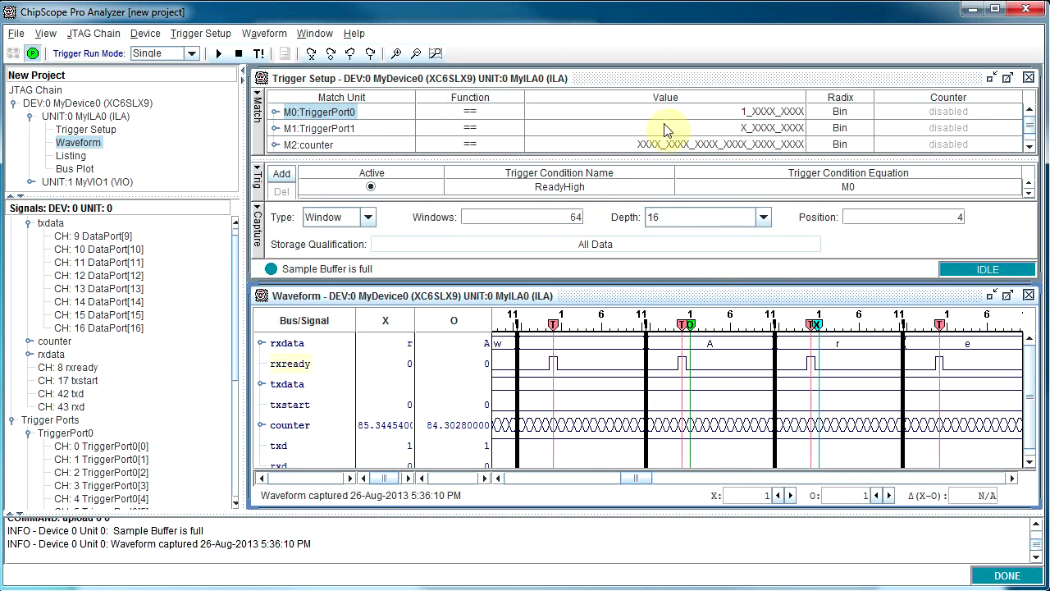
Step: Set the M2:counter match value to XXXX_XXXX_XXXX_XX11_1111_1111 so its ten lowest bits must be ones
click(768, 144)
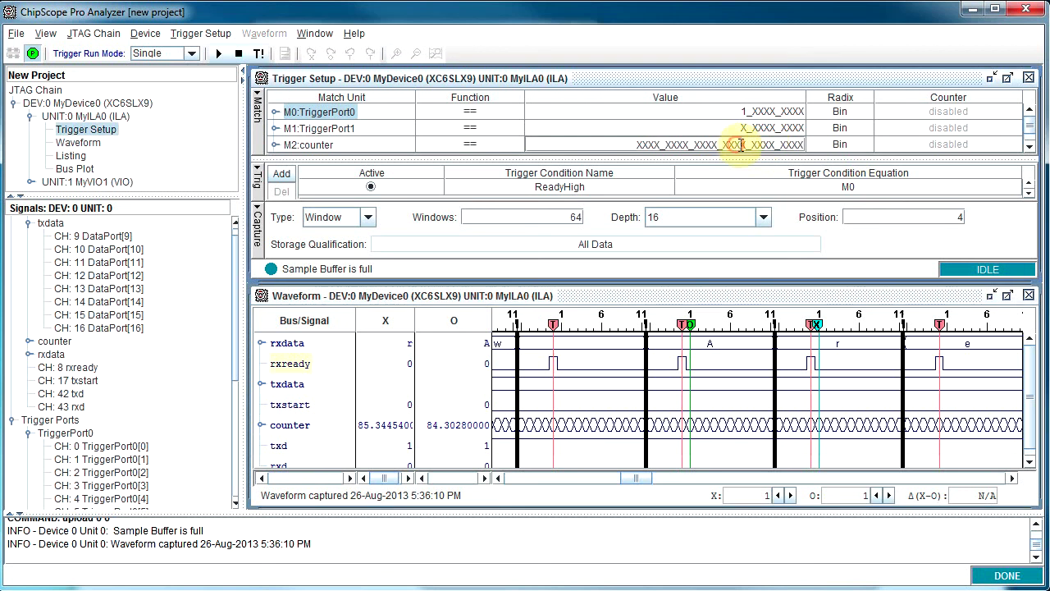
drag(741, 144, 831, 139)
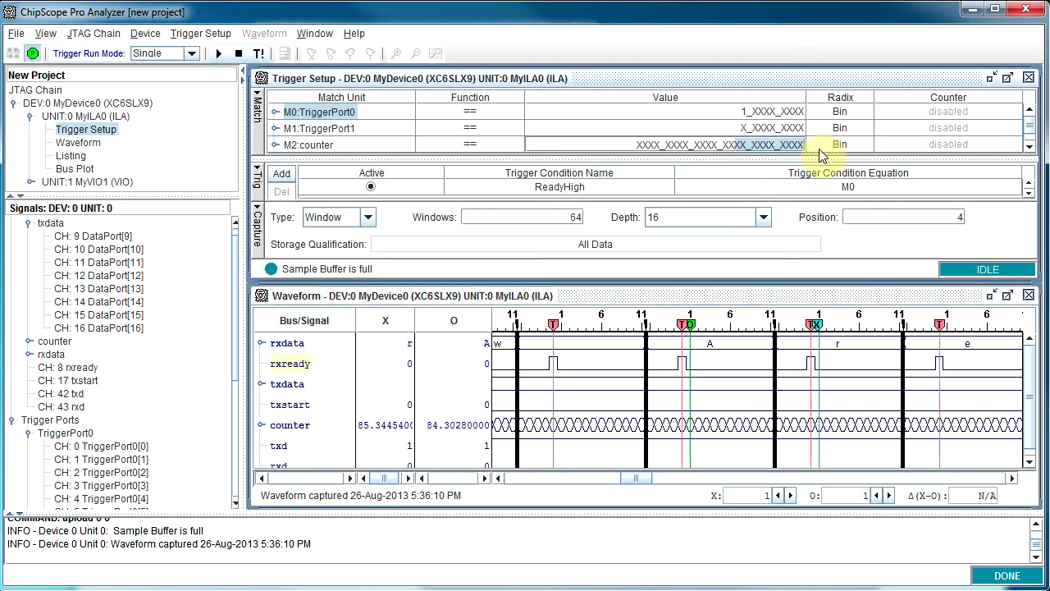
text(11)
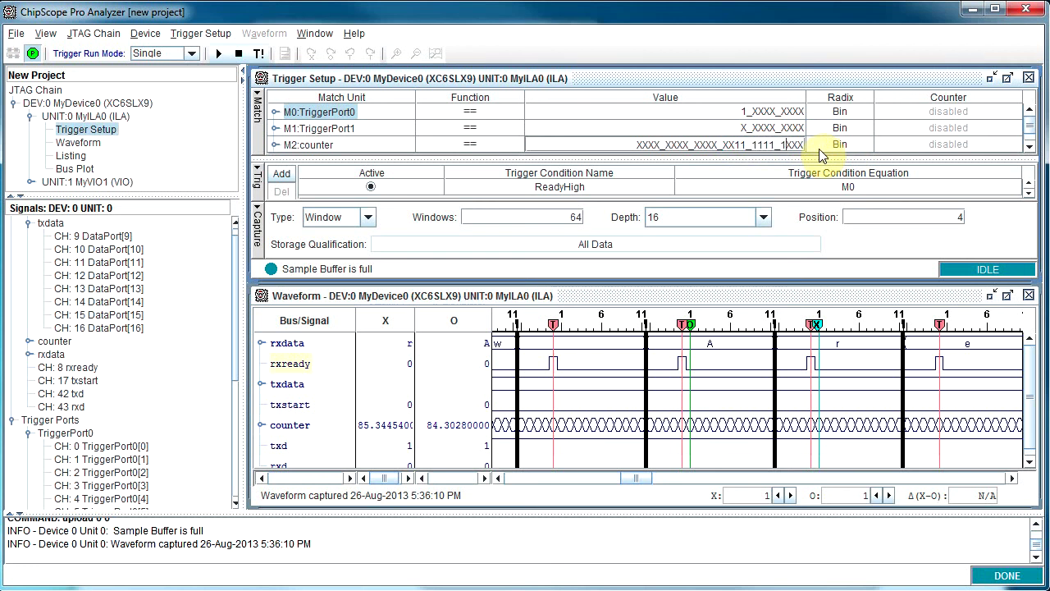
drag(733, 144, 804, 143)
mouse_move(743, 151)
mouse_down()
mouse_move(735, 146)
mouse_move(754, 144)
mouse_up()
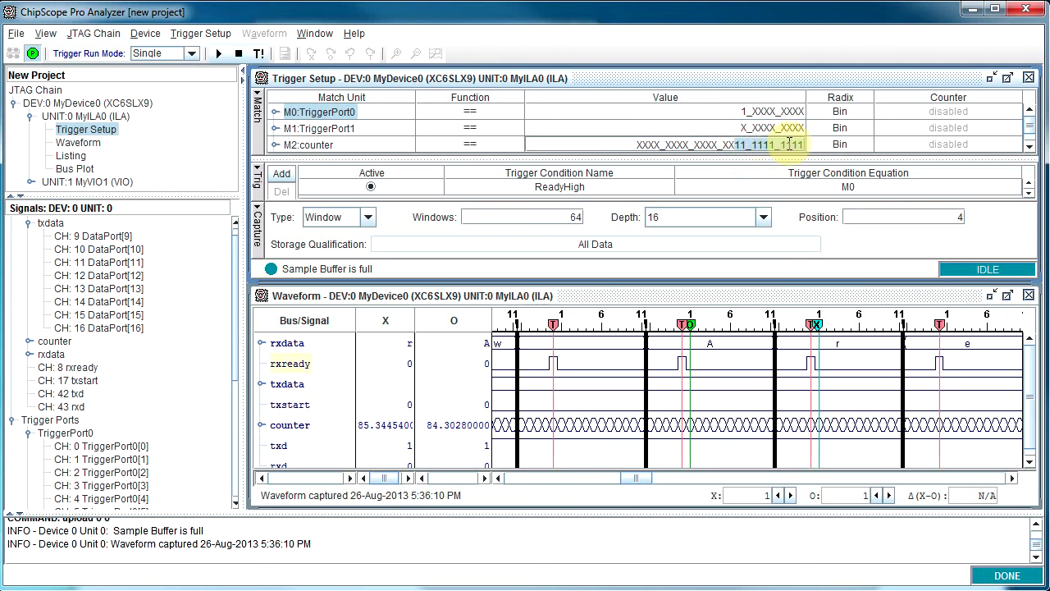
click(790, 144)
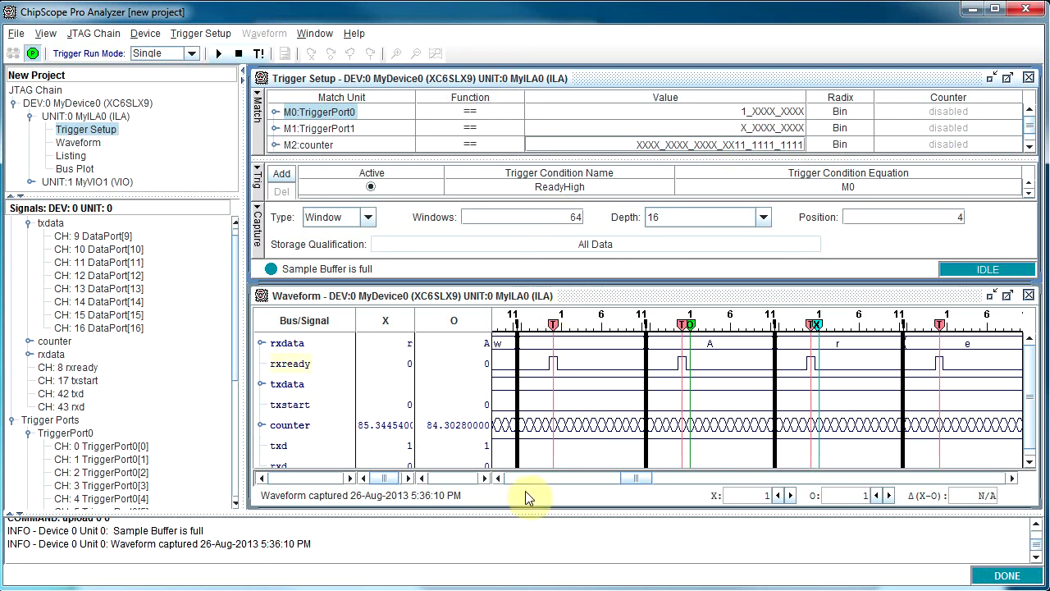
Step: Configure the capture for 1 window with a depth of 1024 and a trigger position of 120
drag(481, 218, 632, 220)
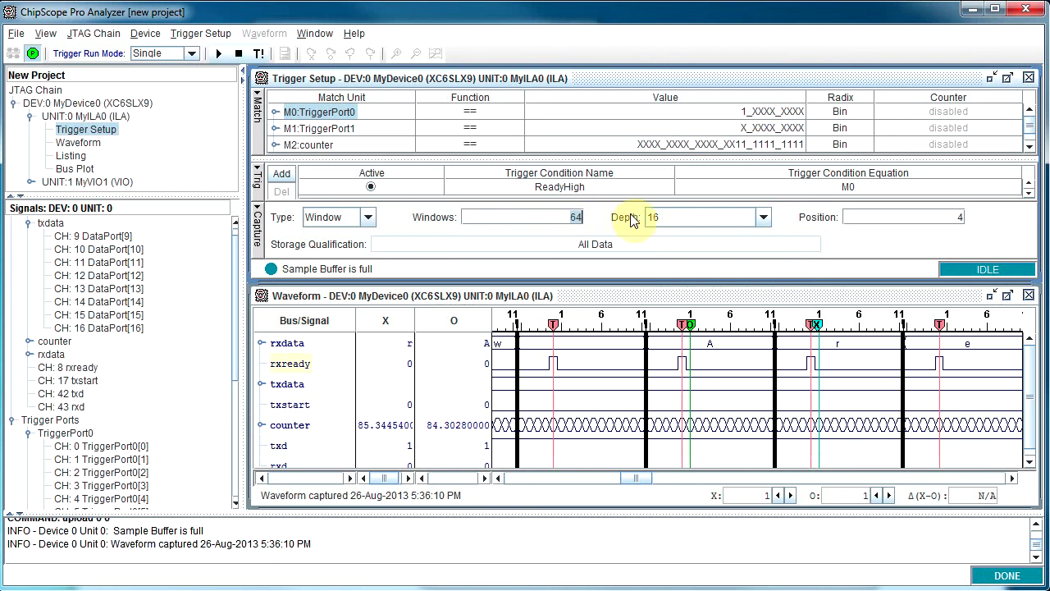
text(1)
click(693, 217)
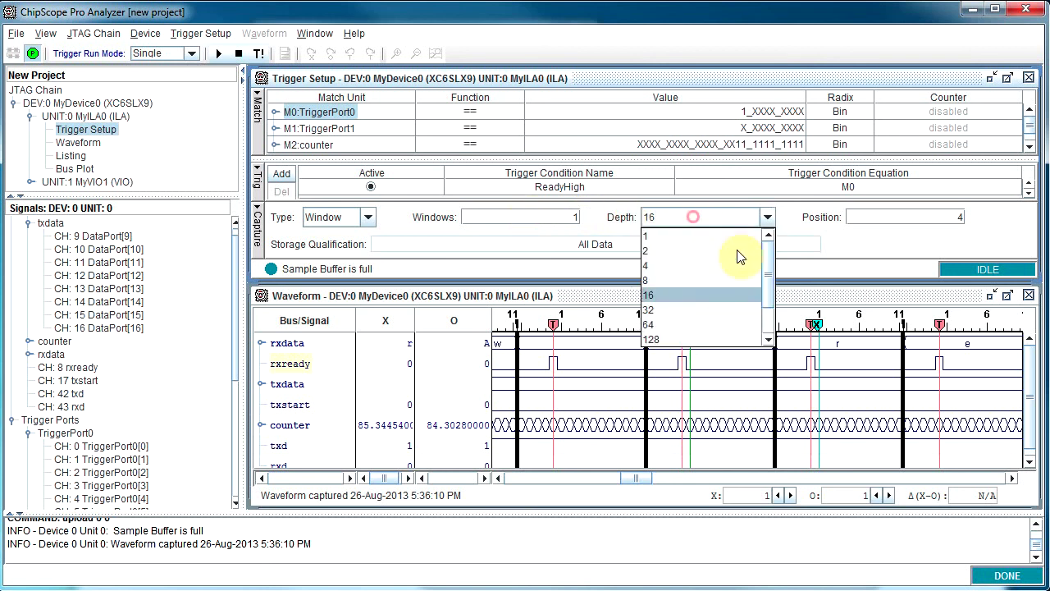
click(780, 285)
click(768, 219)
drag(769, 251, 768, 326)
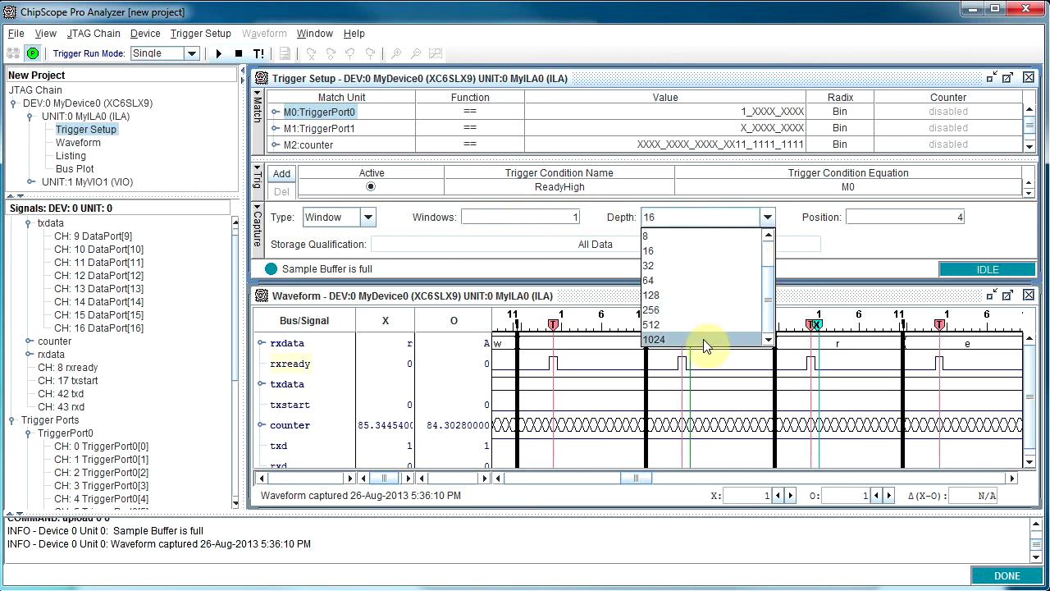
click(706, 340)
click(872, 216)
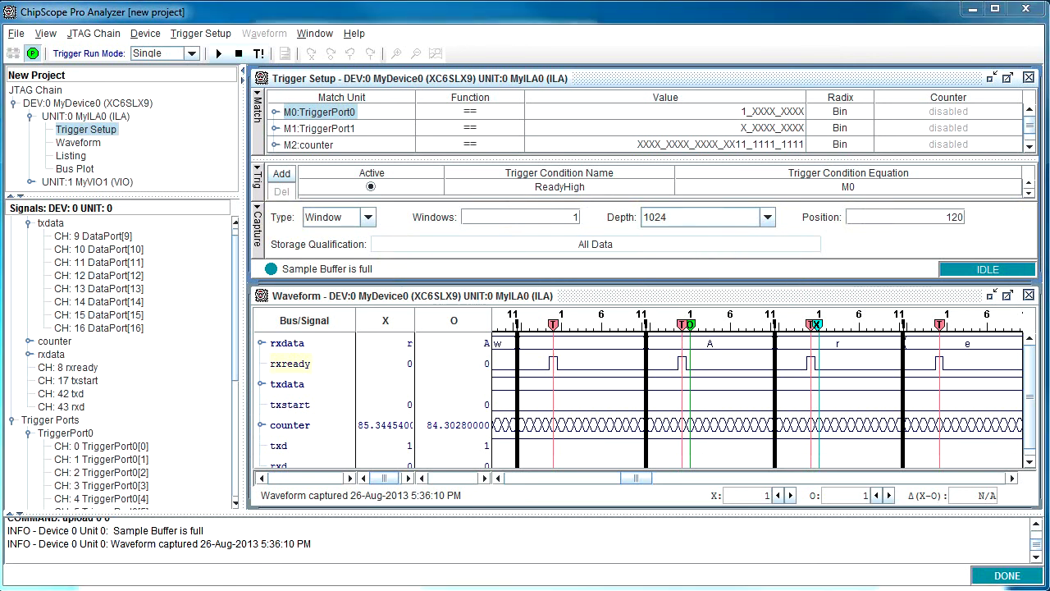
Step: Set the storage qualification to an OR equation with match units M0 and M2 enabled
click(595, 244)
drag(576, 203, 535, 184)
click(435, 227)
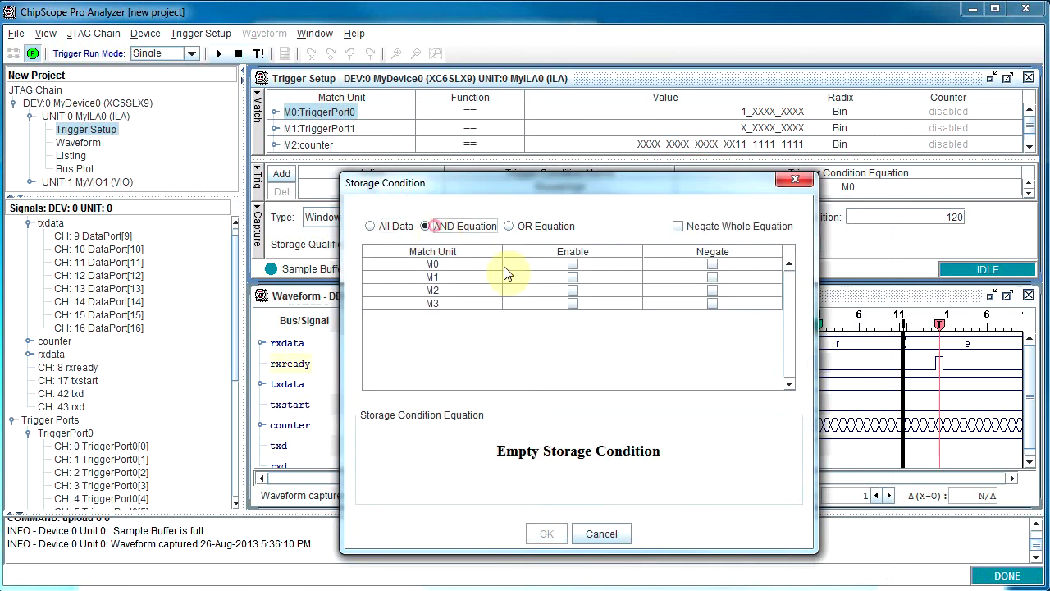
click(573, 264)
click(572, 291)
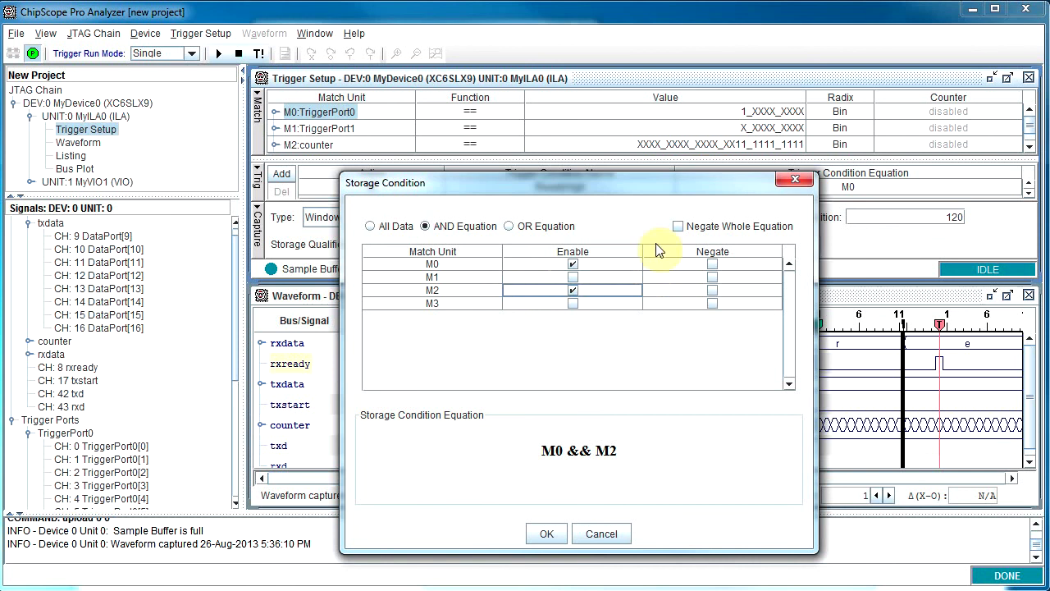
click(538, 227)
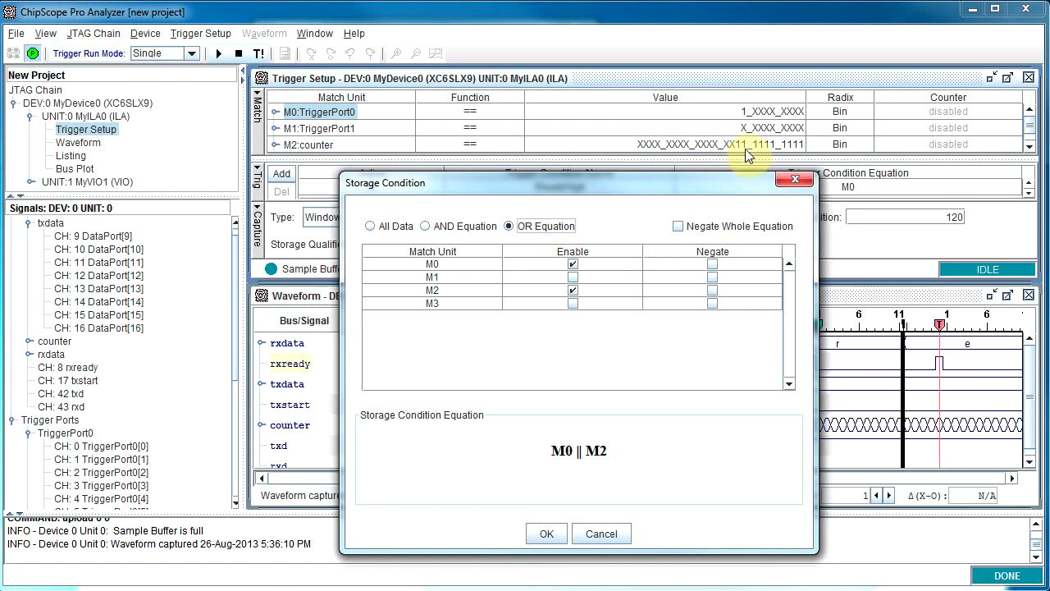
click(548, 533)
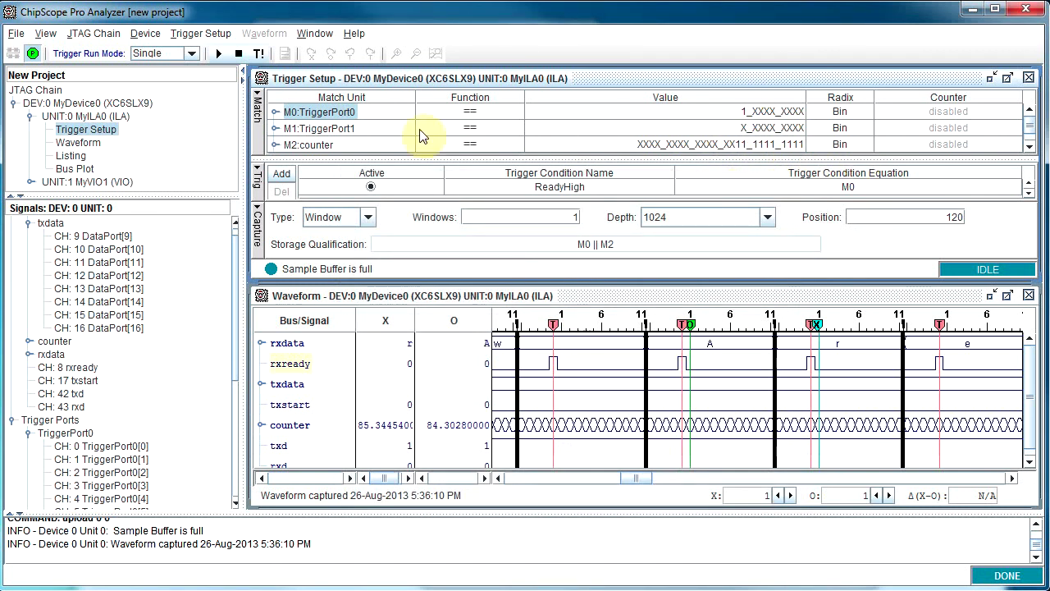
Step: Start the single trigger run, switch to Termite and send "Hello World How Are You?" over the serial port
click(219, 55)
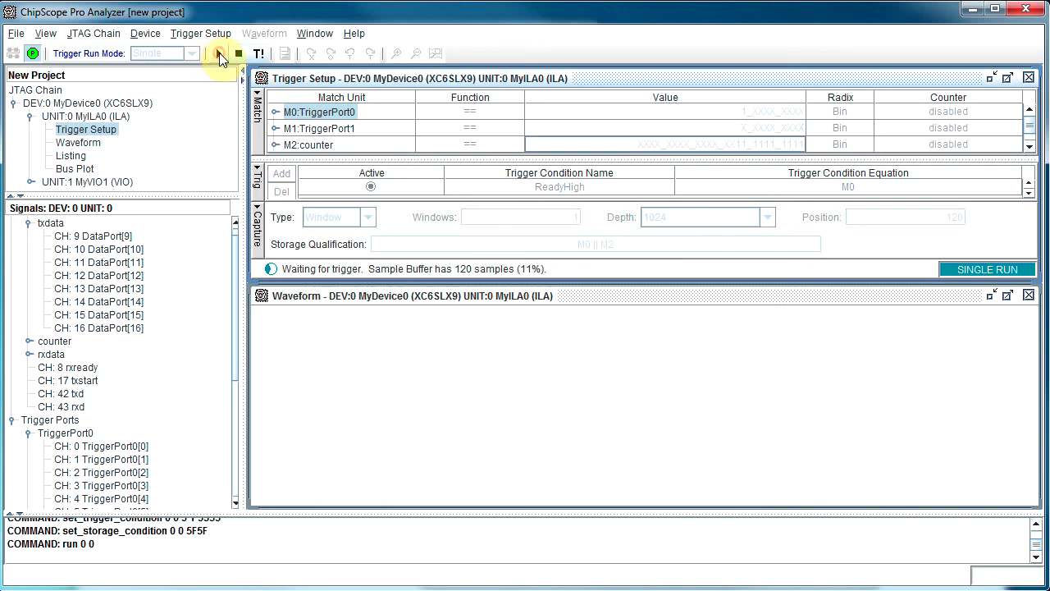
key(alt+Tab)
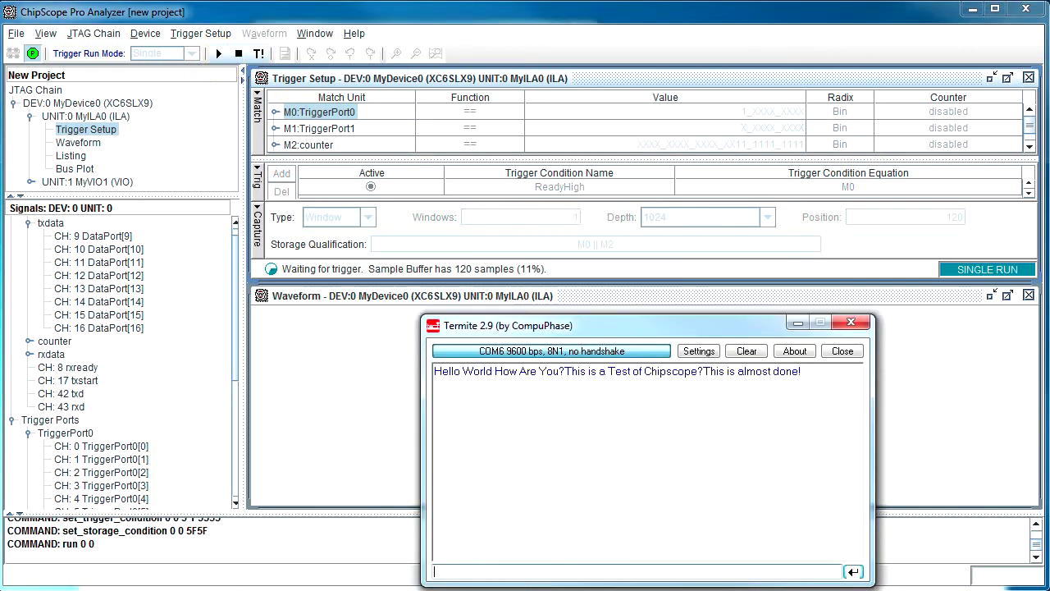
drag(515, 329, 472, 290)
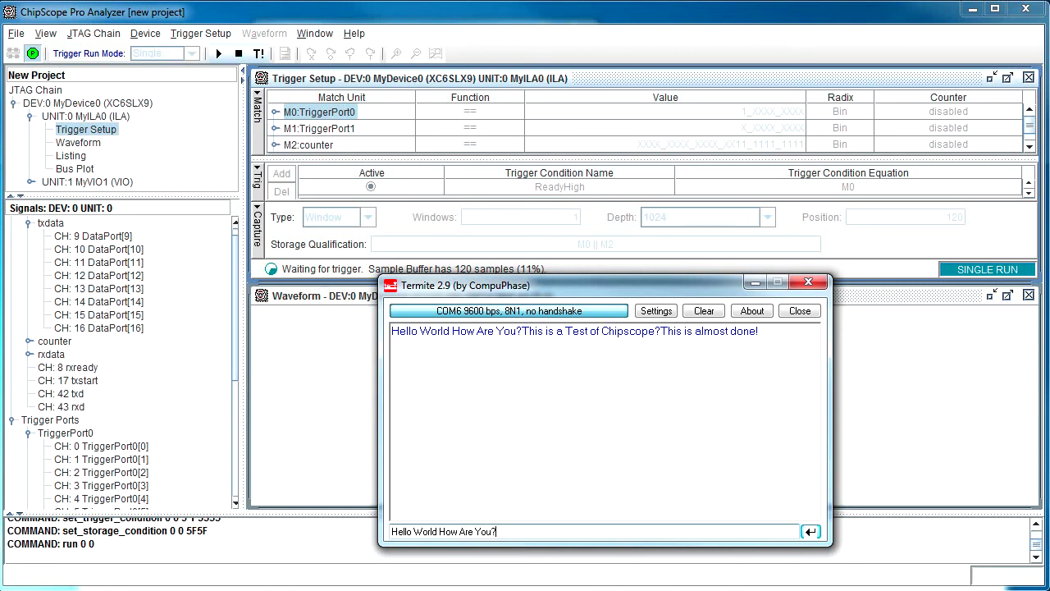
text(Hello World How Are You?)
key(Return)
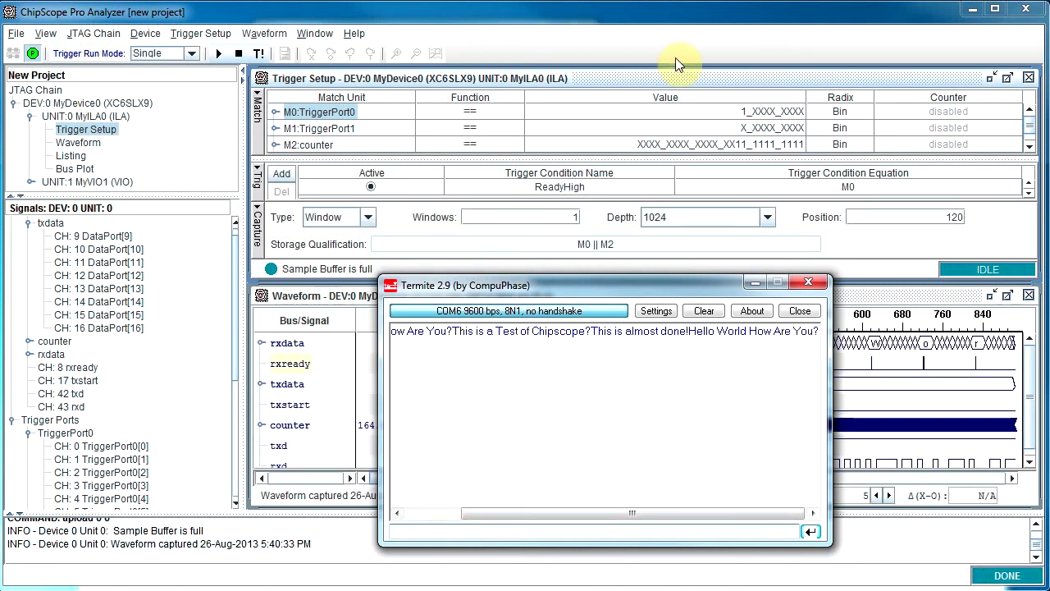
Step: Return to ChipScope Pro Analyzer and fit the whole captured waveform in view
click(675, 39)
drag(633, 477, 520, 478)
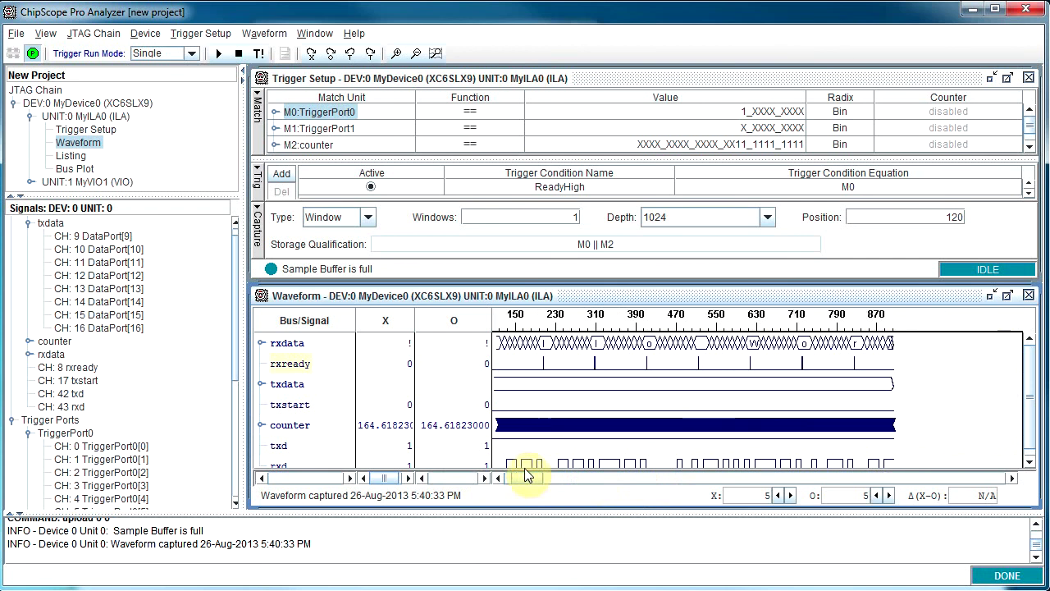
right_click(660, 408)
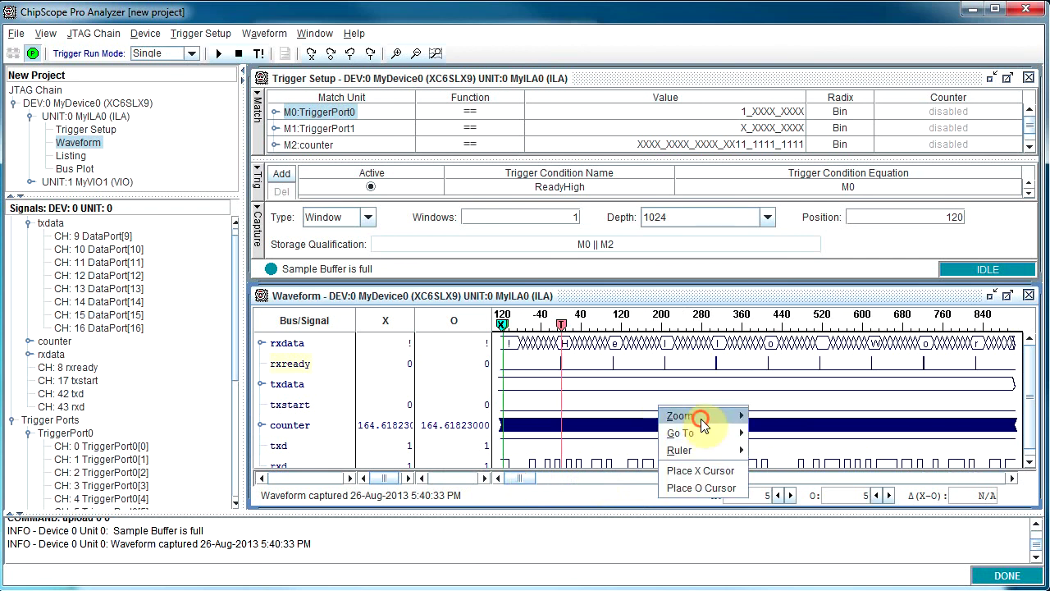
mouse_move(697, 416)
click(793, 457)
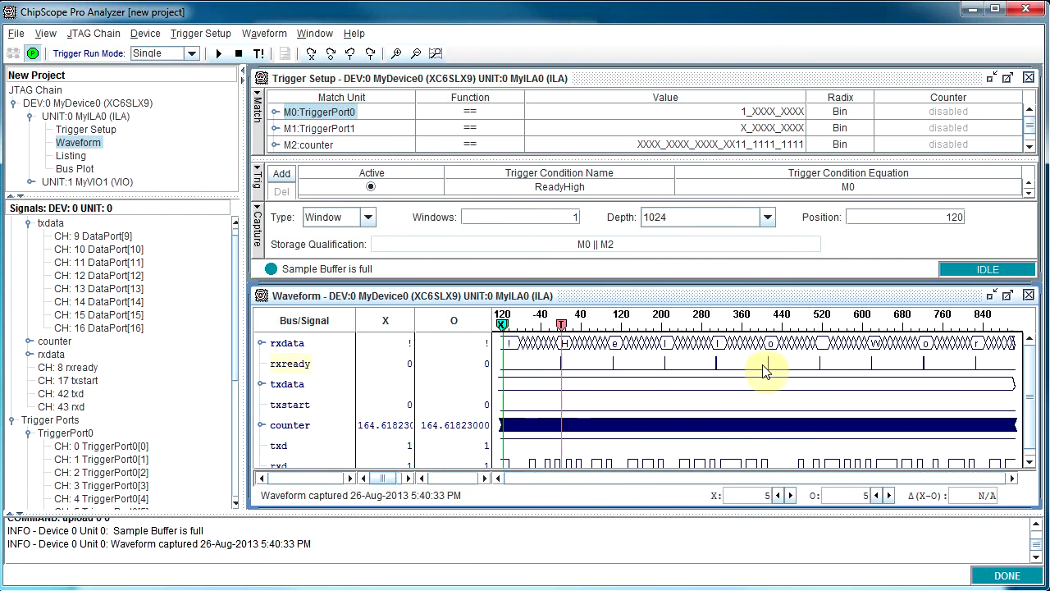
Step: Move the X cursor to sample 7, just after the trigger marker at the received H
drag(500, 357, 564, 356)
drag(1031, 419, 1030, 429)
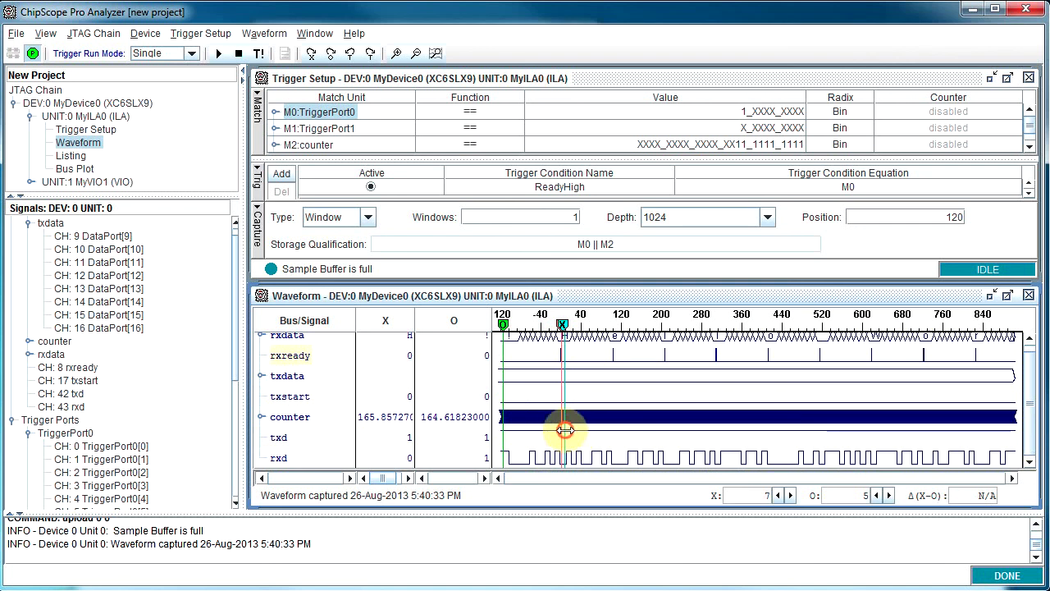
mouse_move(564, 430)
mouse_down()
mouse_move(525, 436)
mouse_move(565, 435)
mouse_up()
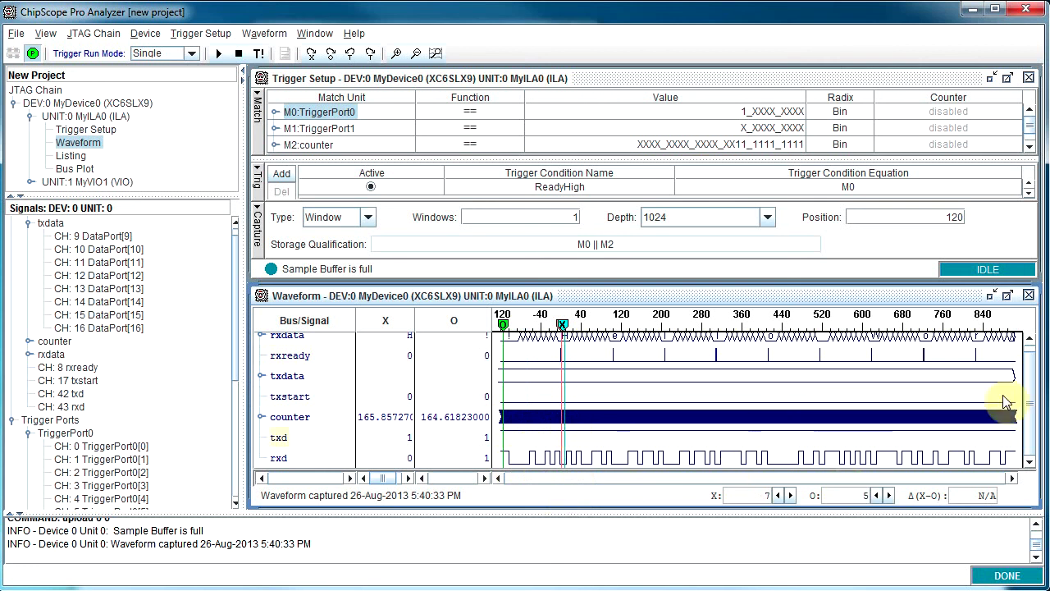
scroll(1025, 399, up, 1)
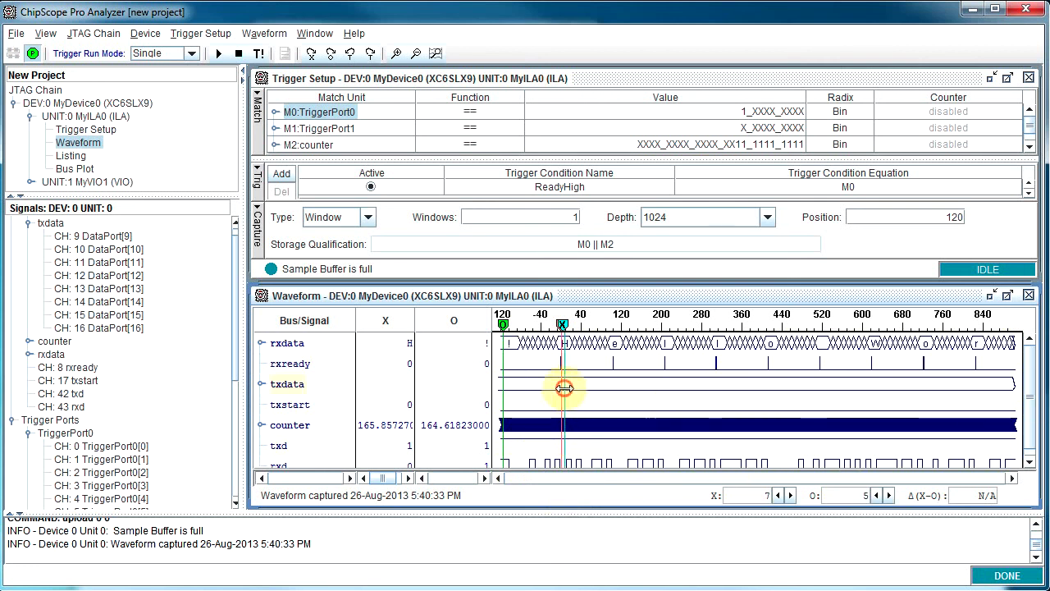
Step: Move the X cursor to sample -26 before the trigger and back past it to sample 18
drag(564, 388, 548, 395)
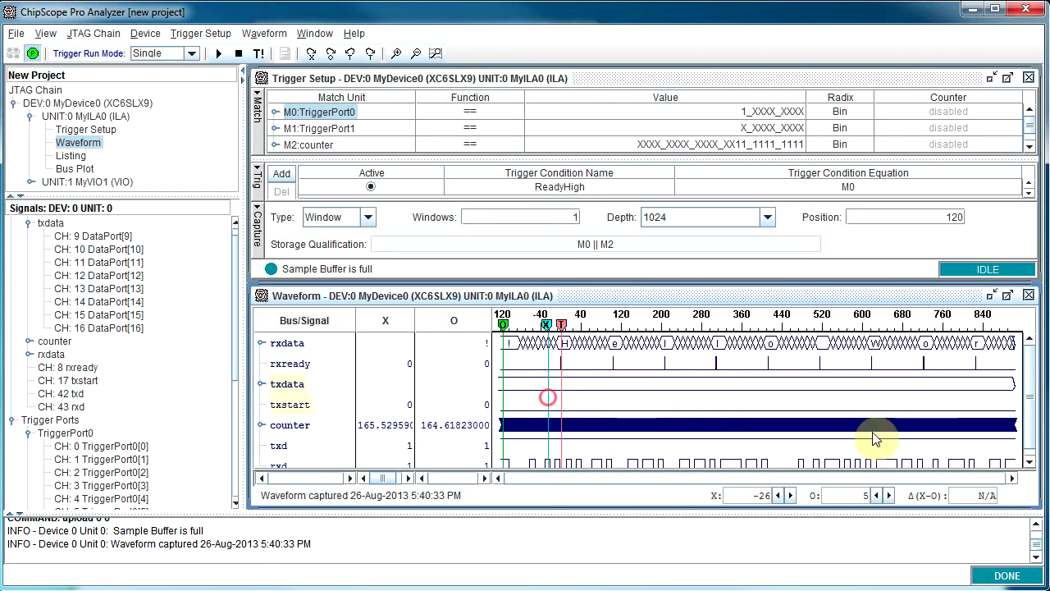
scroll(1032, 390, down, 1)
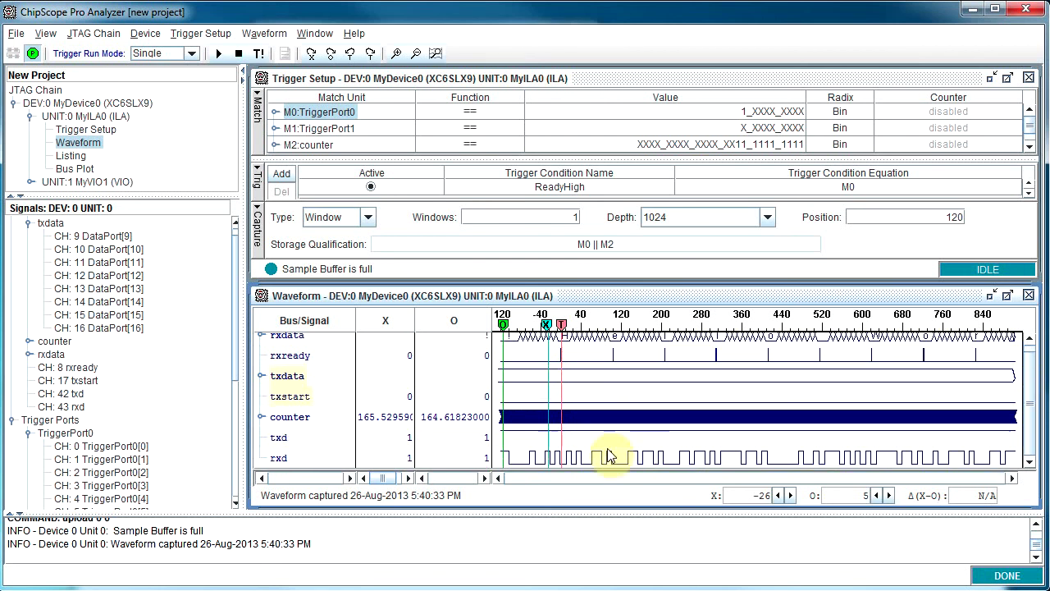
drag(548, 428, 565, 446)
click(753, 145)
drag(734, 144, 805, 144)
mouse_move(563, 418)
mouse_down()
mouse_move(512, 418)
mouse_move(825, 417)
mouse_move(569, 417)
mouse_up()
Step: Examine the rxdata, rxready and rxd waveforms across the received characters alongside the M2:counter match value
click(613, 355)
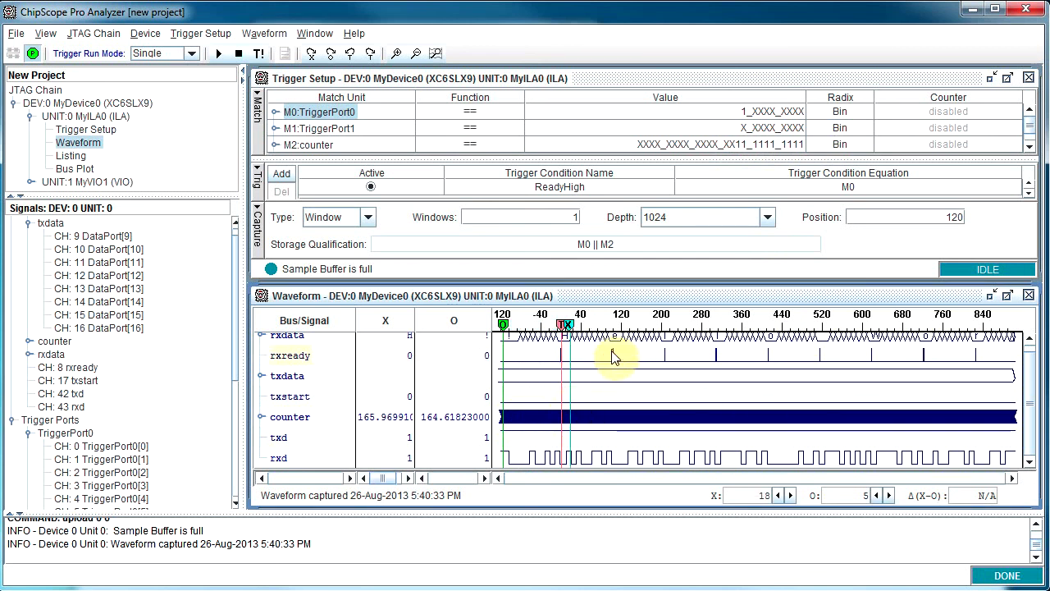
scroll(613, 355, up, 1)
click(585, 366)
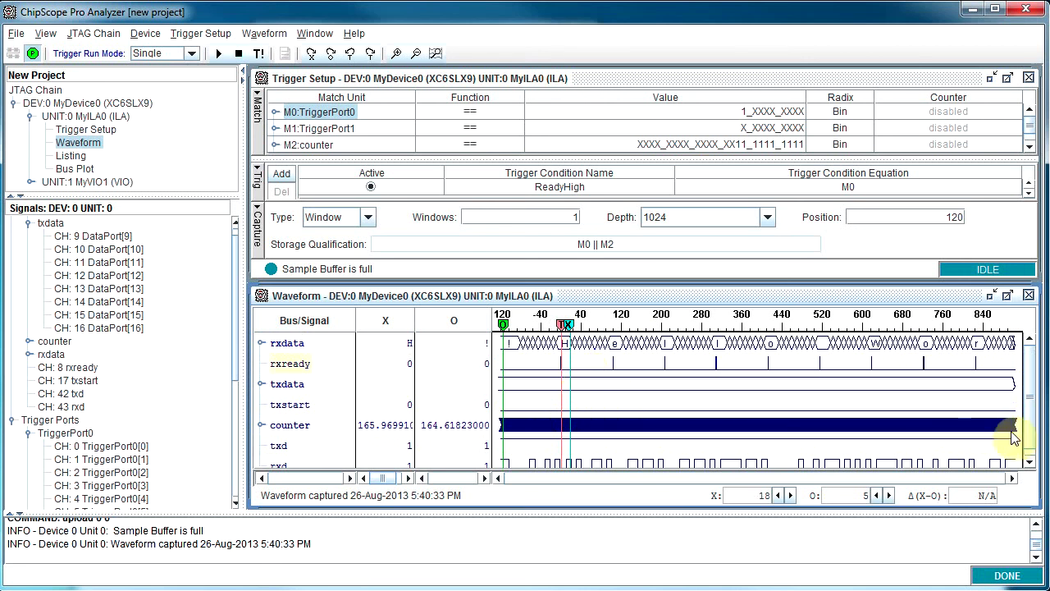
drag(1029, 414, 1034, 388)
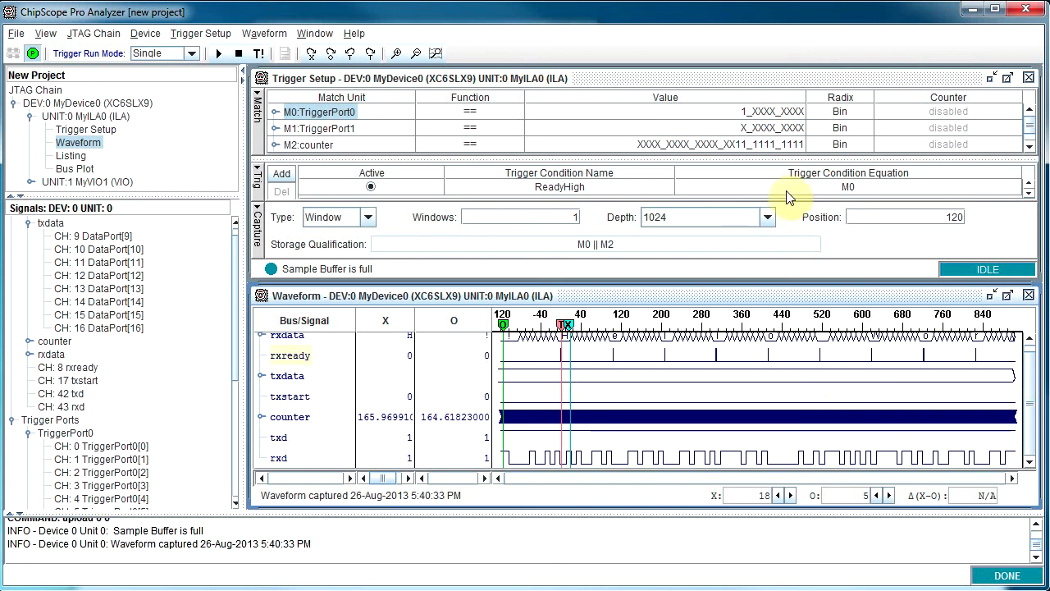
click(1036, 129)
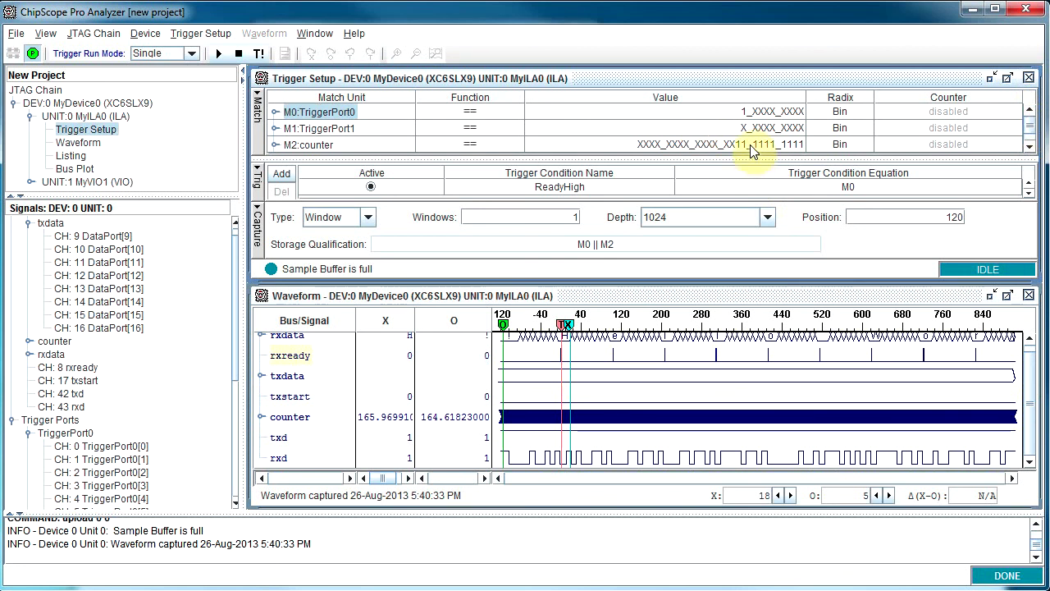
click(1031, 431)
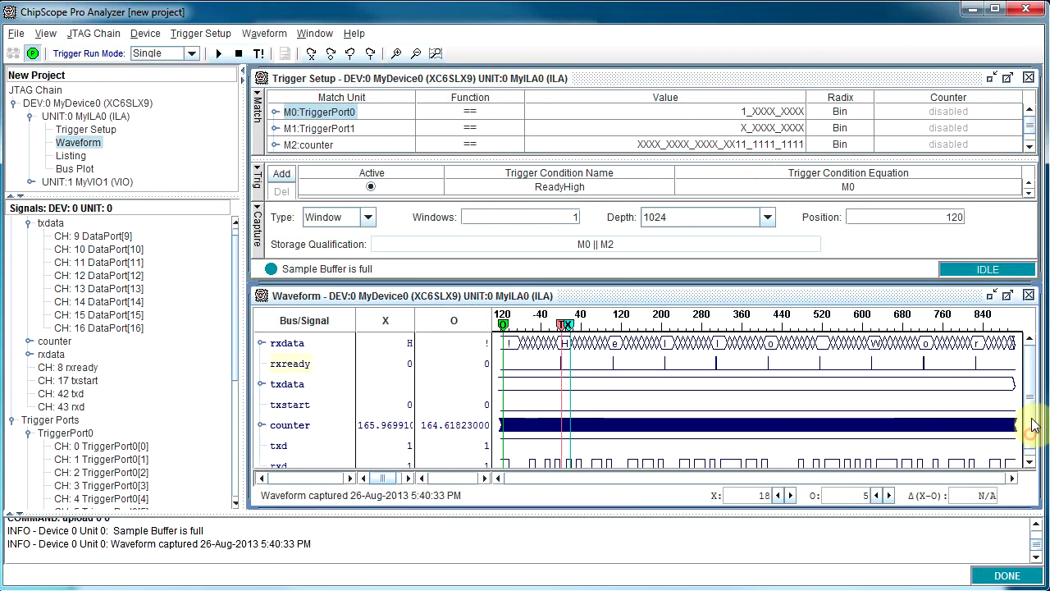
click(1038, 465)
mouse_move(924, 447)
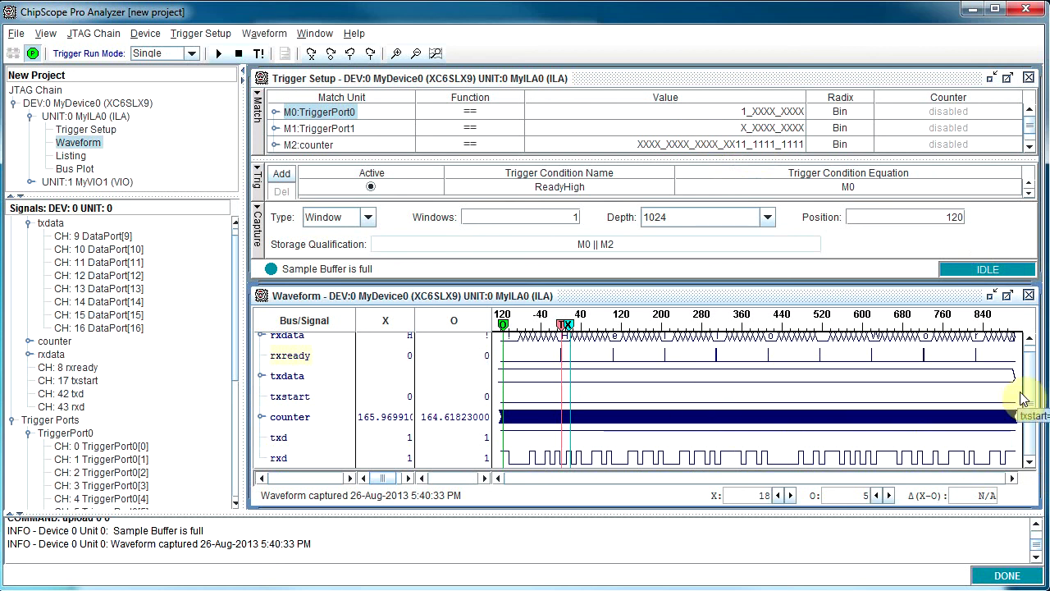
drag(1030, 382, 1021, 427)
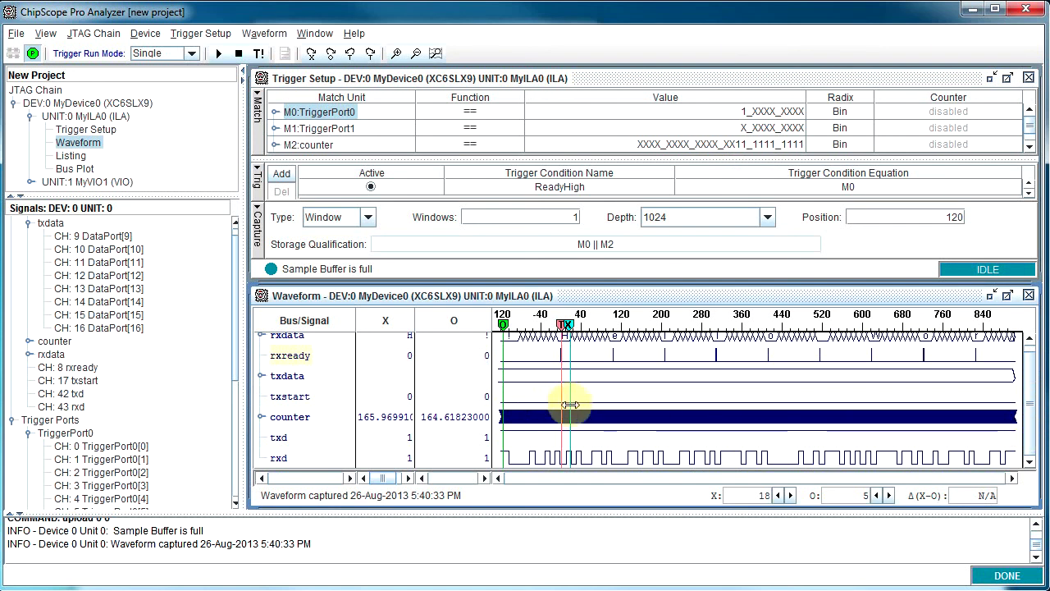
Step: Move the X cursor to sample 157 and set the counter bus's decimal radix scale factor to 0.00001
drag(570, 404, 640, 401)
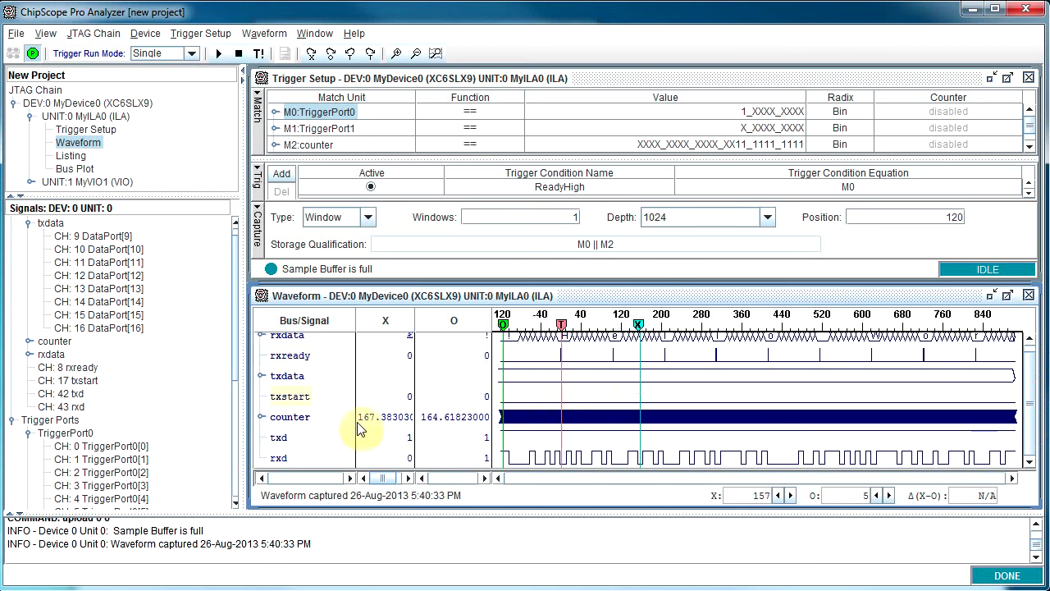
right_click(297, 421)
mouse_move(353, 552)
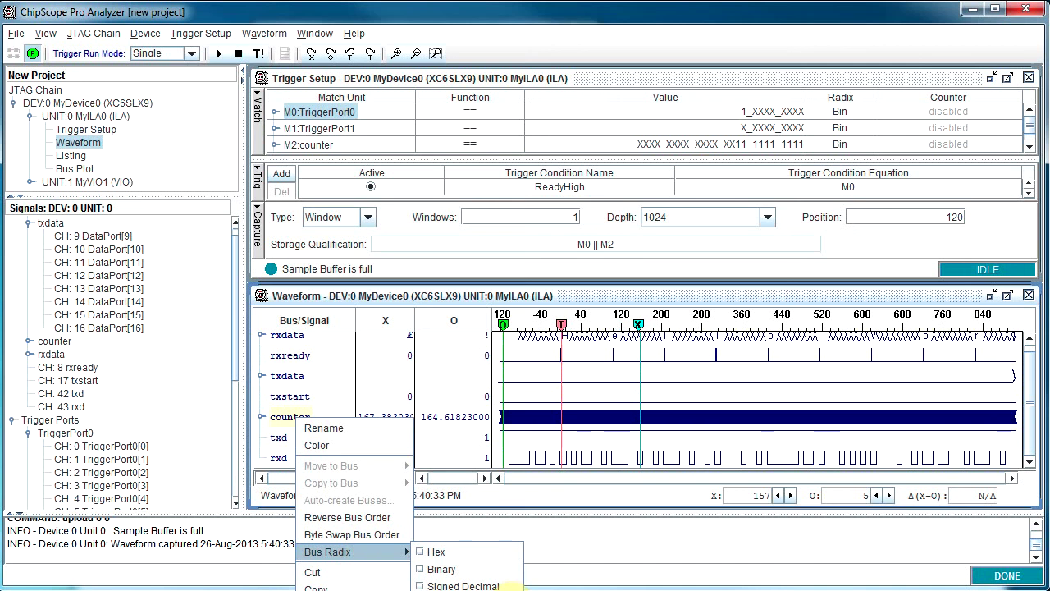
click(507, 586)
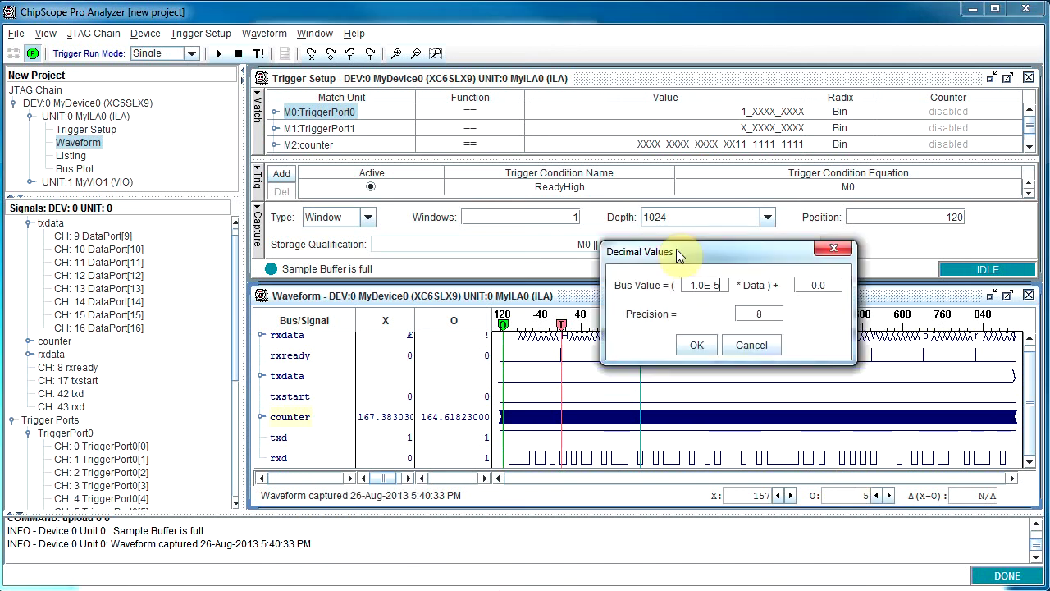
drag(677, 252, 640, 250)
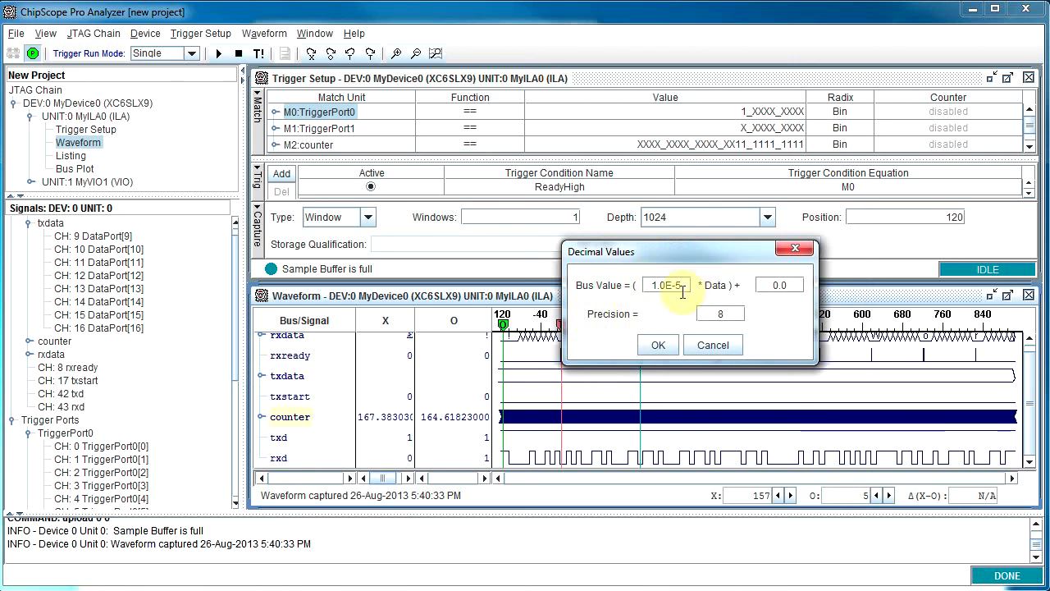
drag(686, 284, 624, 286)
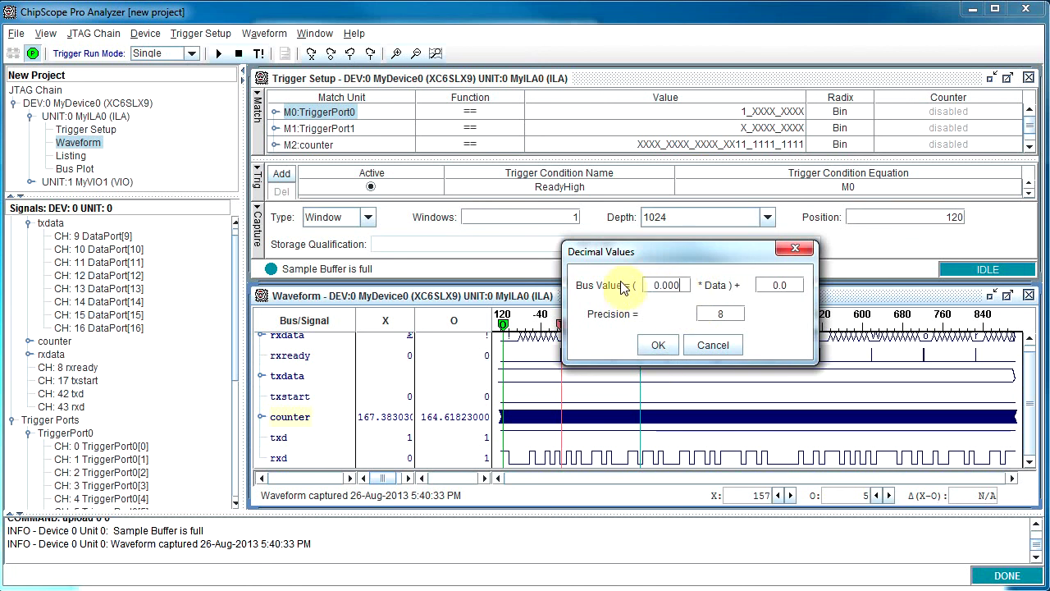
text(0.00001)
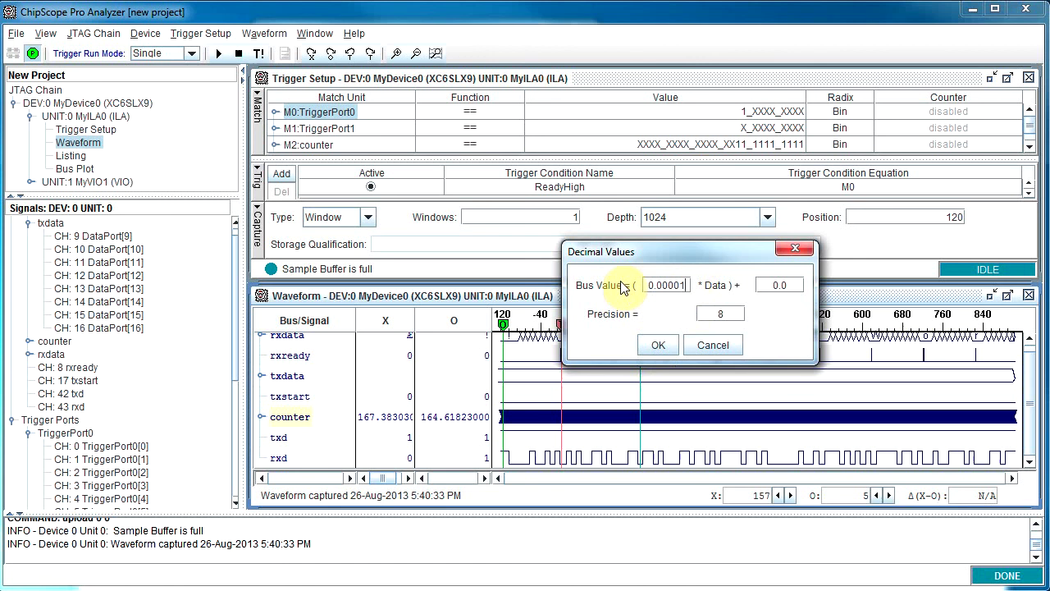
click(658, 345)
Step: Move the X cursor to sample 469, between the received o and W characters
drag(640, 398, 795, 387)
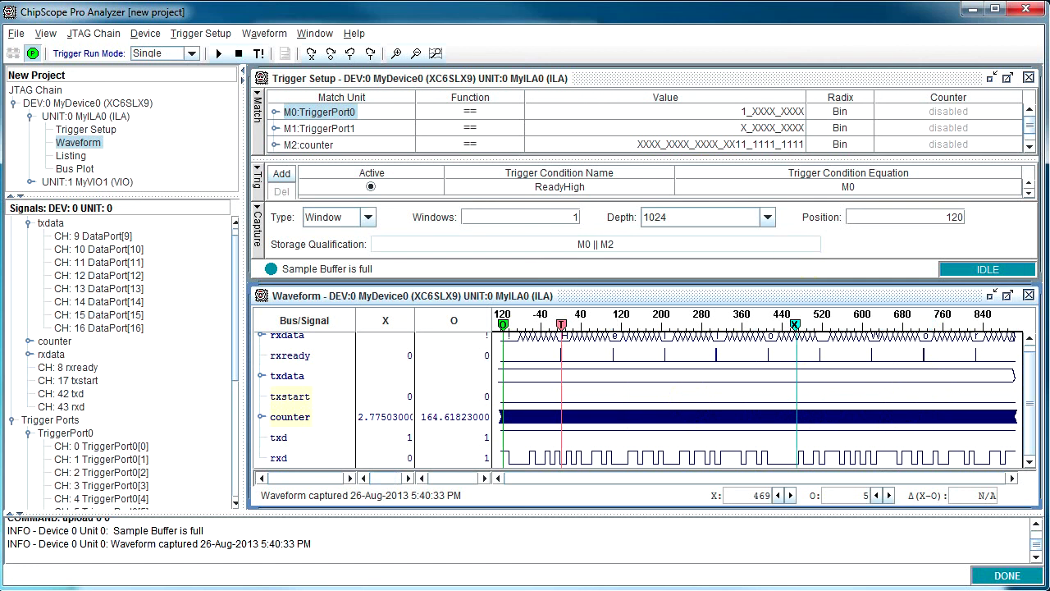
drag(1028, 380, 1029, 406)
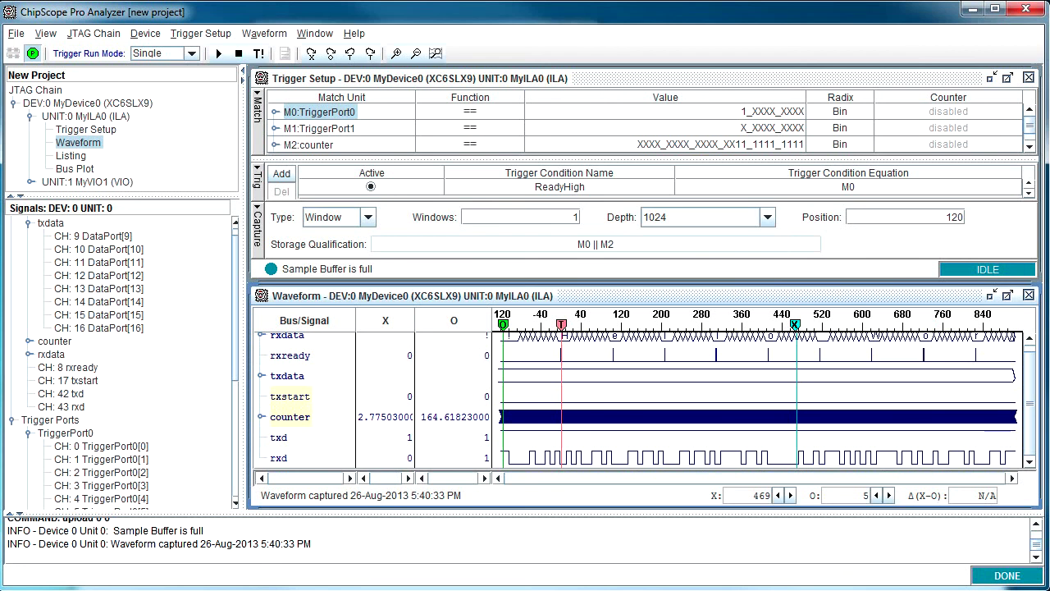